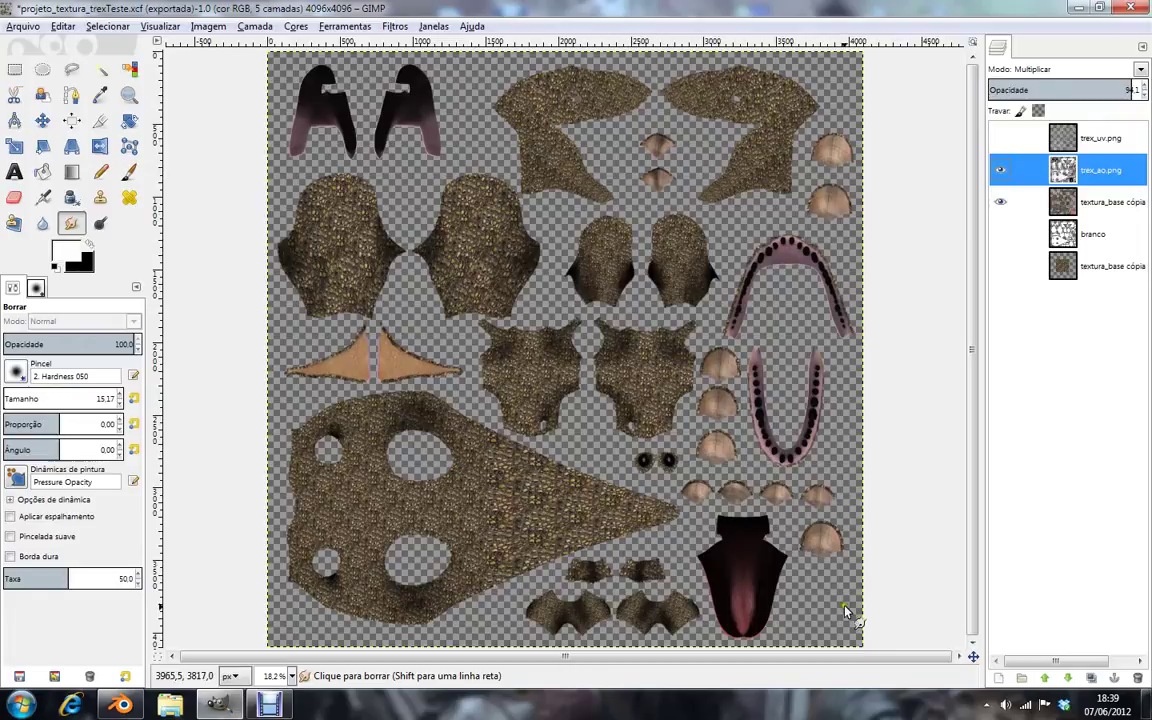
Zoom the GIMP canvas into the lower-right texture pieces
{"action": "scroll", "coordinate": [845, 610], "scroll_direction": "up", "scroll_amount": 1, "text": "ctrl"}
{"action": "scroll", "coordinate": [890, 604], "scroll_direction": "up", "scroll_amount": 1, "text": "ctrl"}
{"action": "scroll", "coordinate": [681, 545], "scroll_direction": "up", "scroll_amount": 1, "text": "ctrl"}
{"action": "scroll", "coordinate": [676, 535], "scroll_direction": "up", "scroll_amount": 1, "text": "ctrl"}
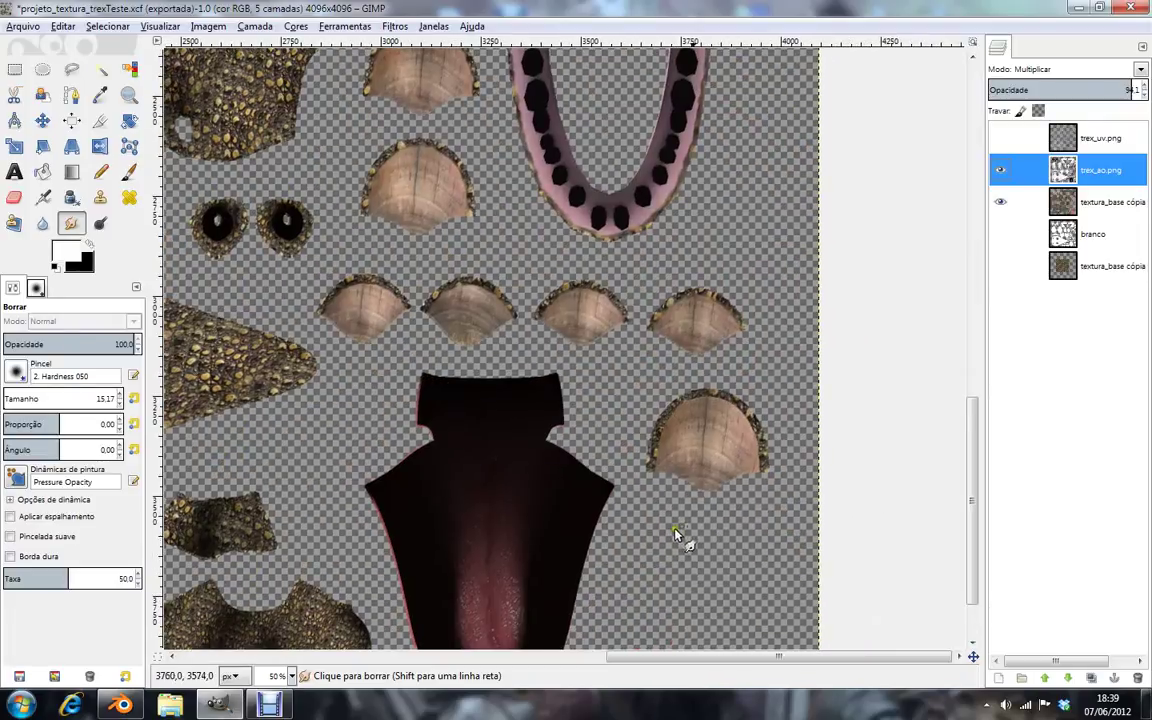
Hide the trex_ao.png layer and zoom in on the orange triangular pieces
{"action": "left_click", "coordinate": [1000, 202]}
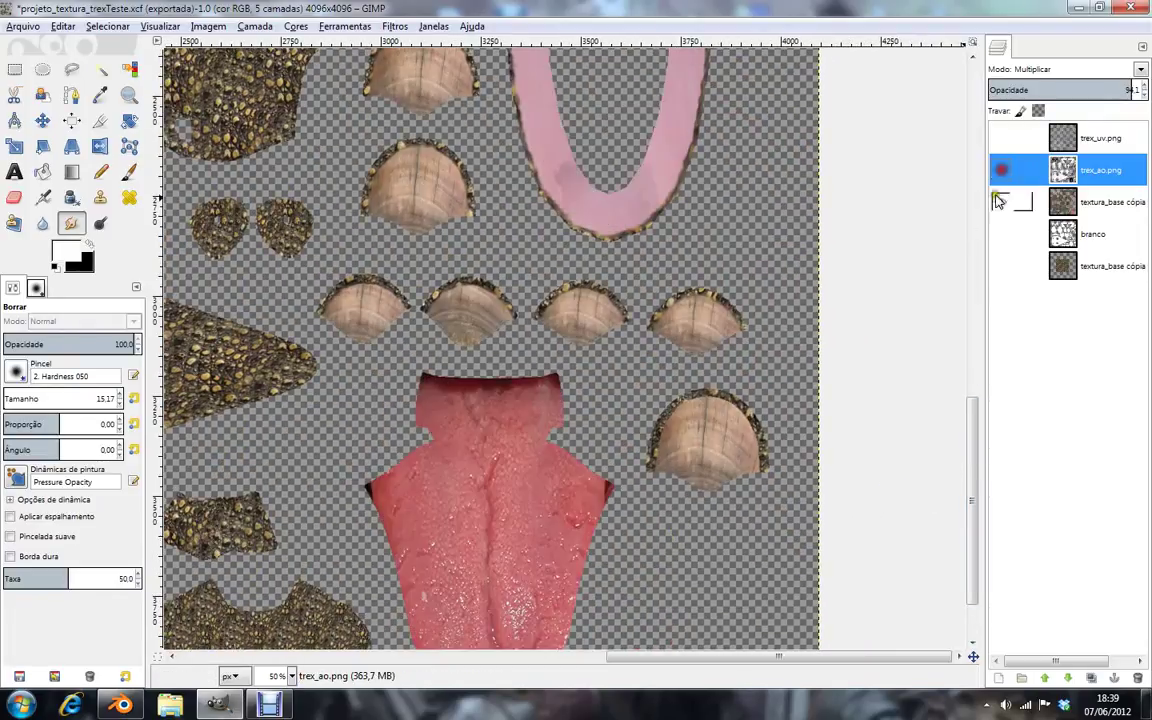
{"action": "left_click_drag", "start_coordinate": [972, 445], "coordinate": [966, 497]}
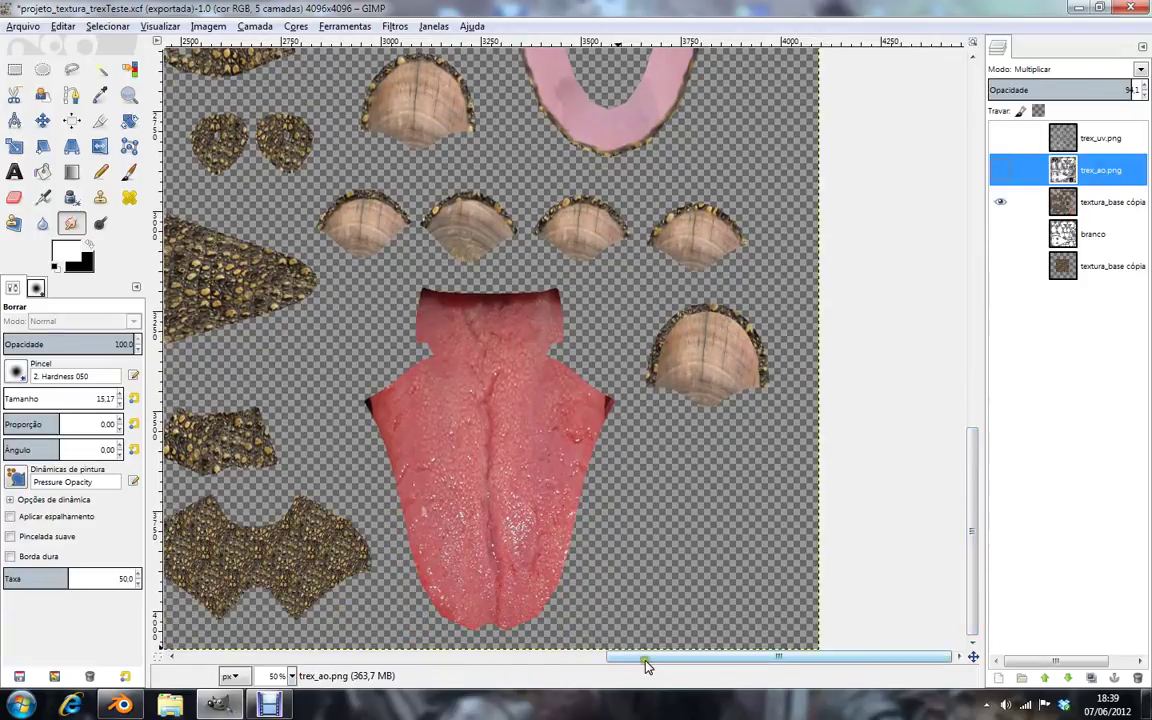
{"action": "left_click_drag", "start_coordinate": [646, 666], "coordinate": [598, 675]}
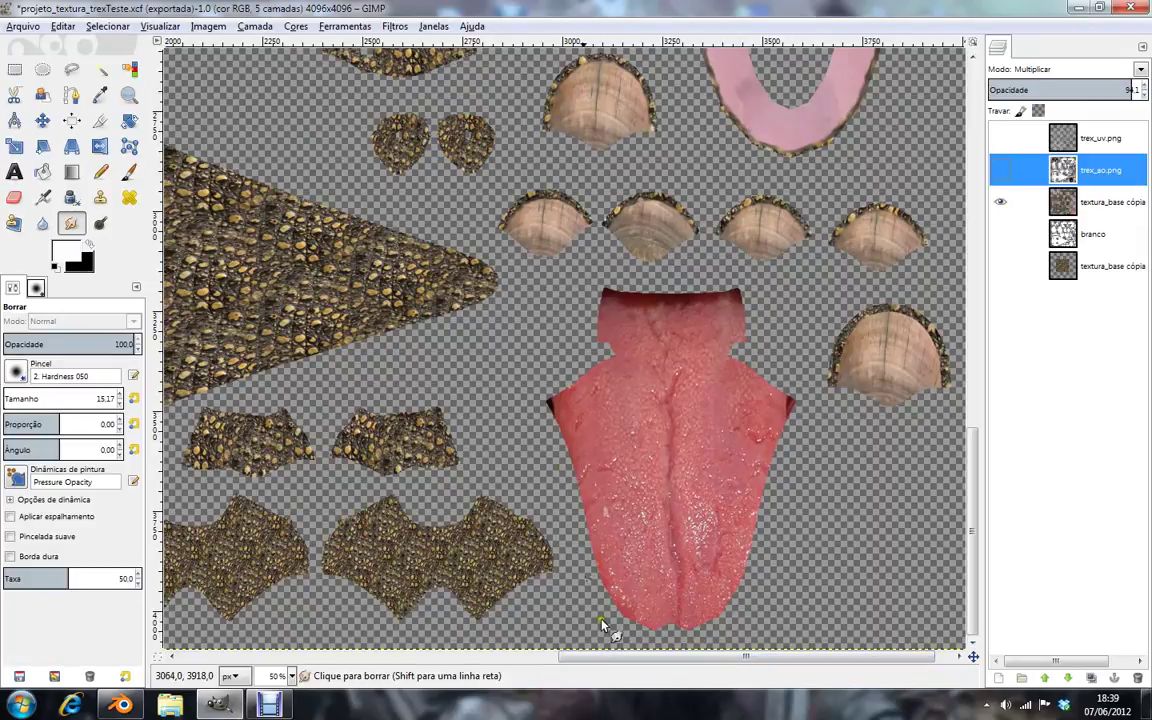
{"action": "scroll", "coordinate": [576, 450], "scroll_direction": "up", "scroll_amount": 5}
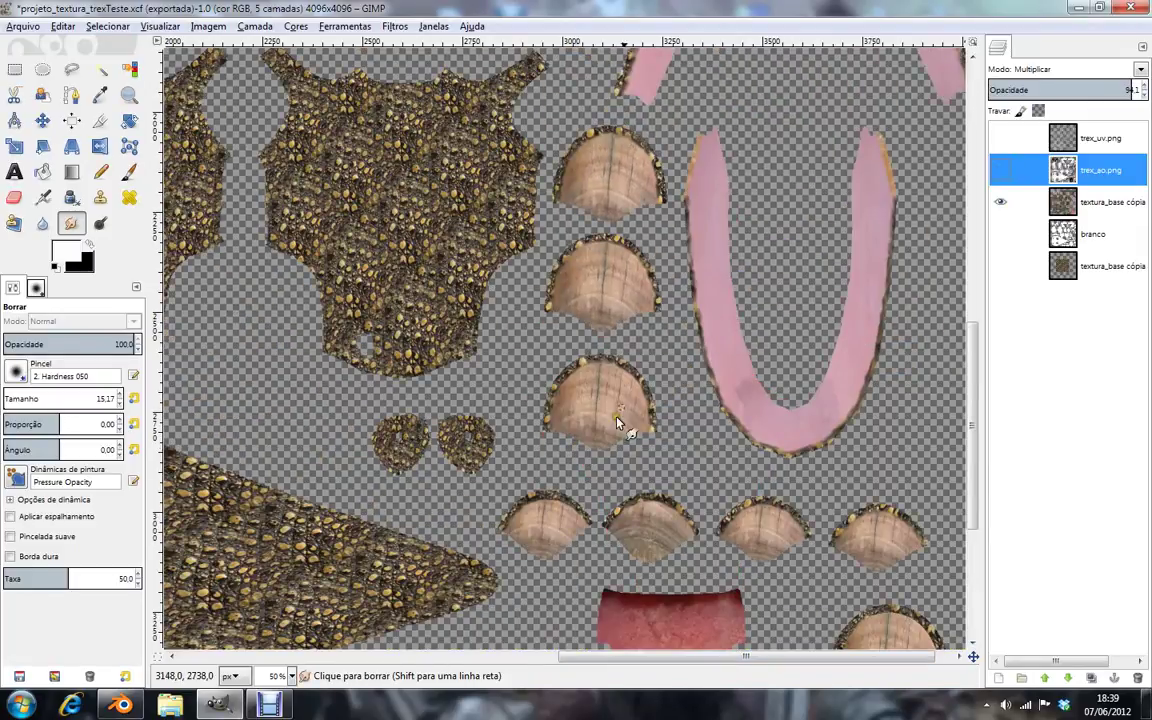
{"action": "left_click_drag", "start_coordinate": [673, 664], "coordinate": [265, 662]}
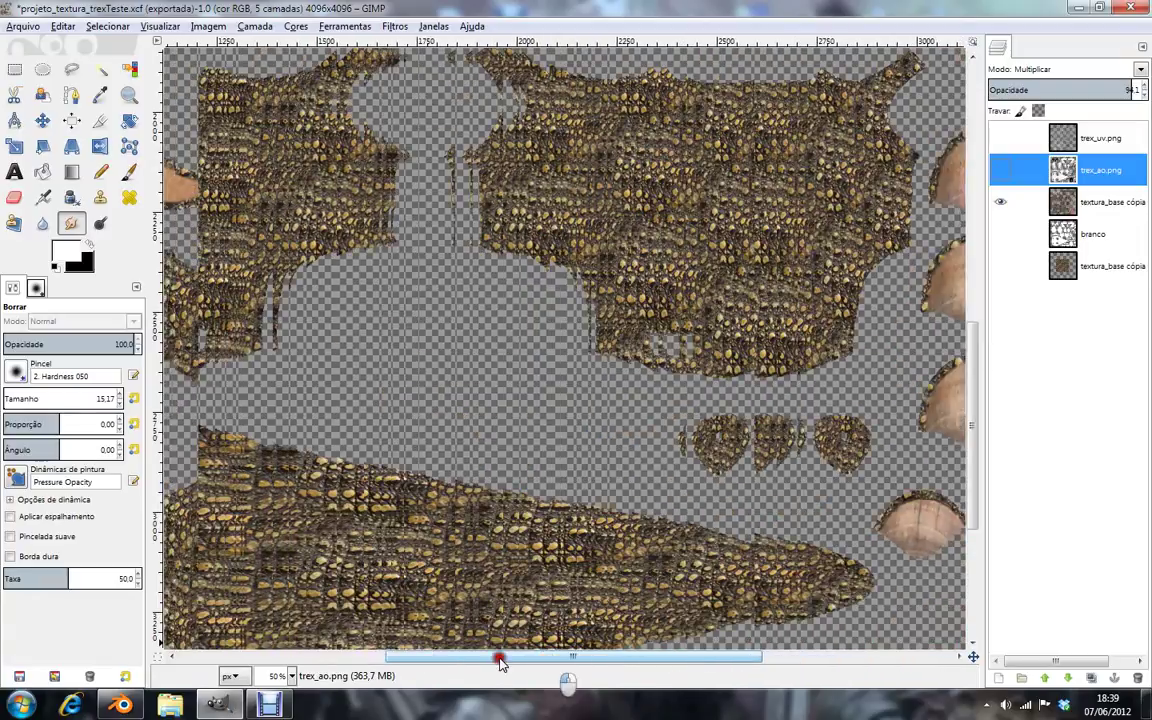
{"action": "scroll", "coordinate": [500, 250], "scroll_direction": "up", "scroll_amount": 5}
{"action": "scroll", "coordinate": [520, 283], "scroll_direction": "down", "scroll_amount": 3}
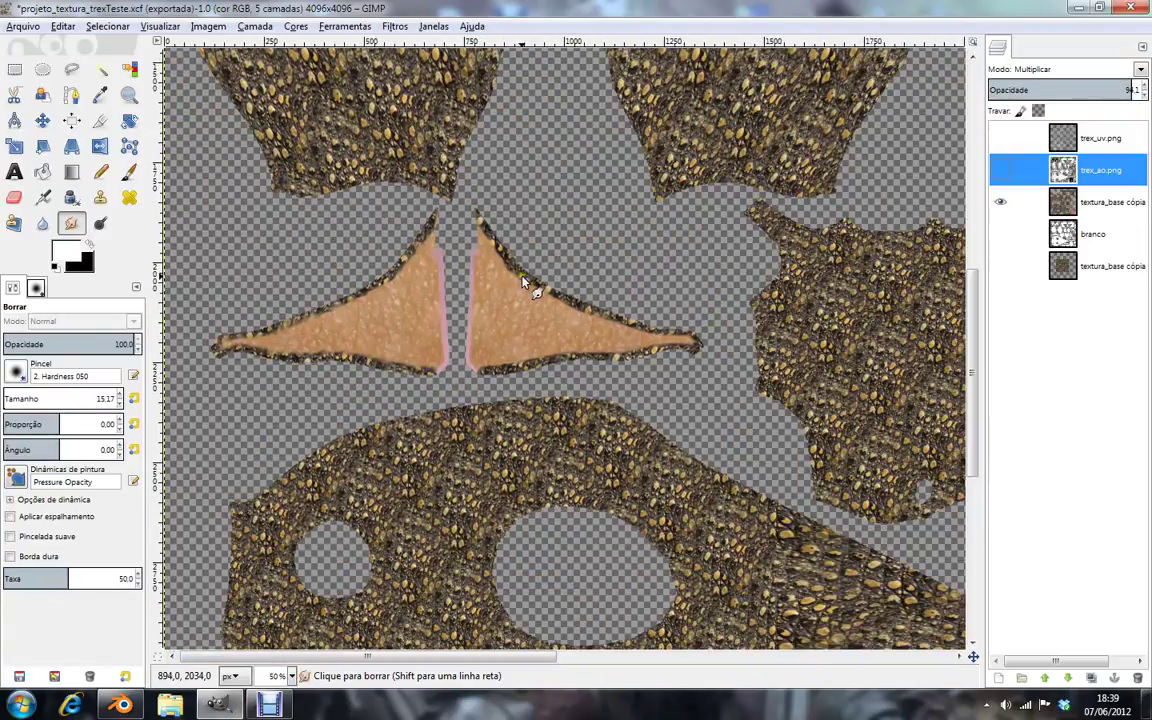
{"action": "scroll", "coordinate": [424, 190], "scroll_direction": "up", "scroll_amount": 1, "text": "ctrl"}
{"action": "scroll", "coordinate": [424, 190], "scroll_direction": "up", "scroll_amount": 2, "text": "ctrl"}
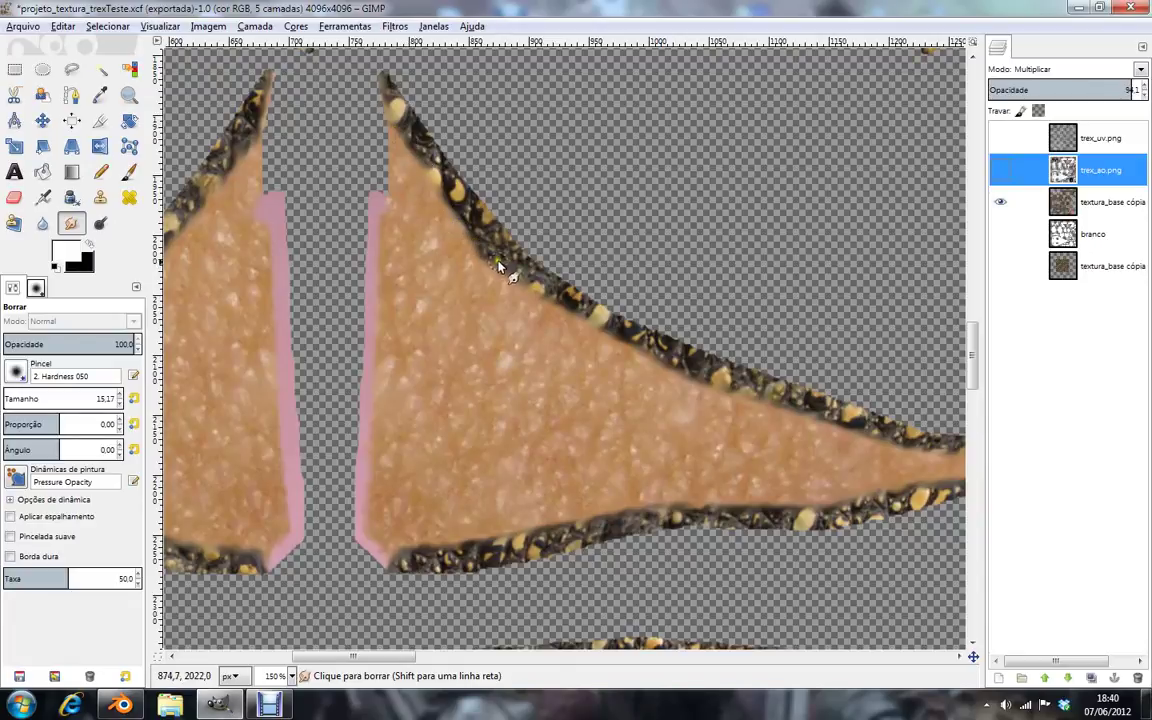
Erase the dark crust along the orange triangle's upper edge
{"action": "left_click_drag", "start_coordinate": [500, 266], "coordinate": [868, 441]}
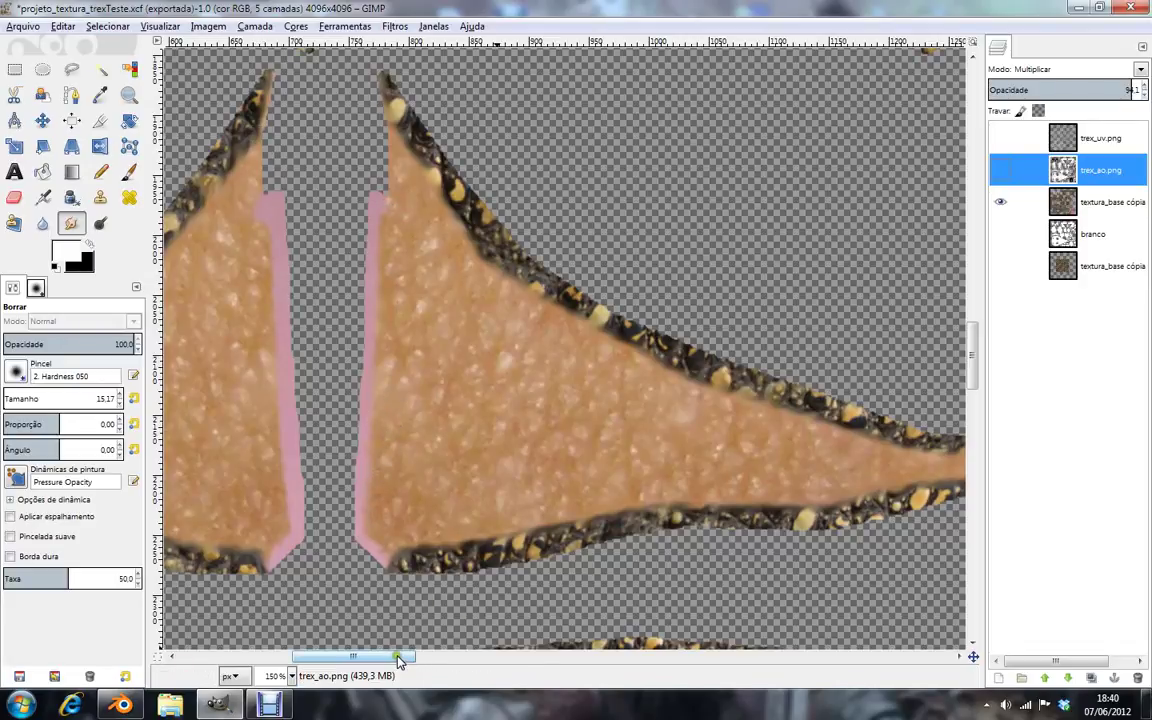
{"action": "left_click_drag", "start_coordinate": [398, 656], "coordinate": [279, 675]}
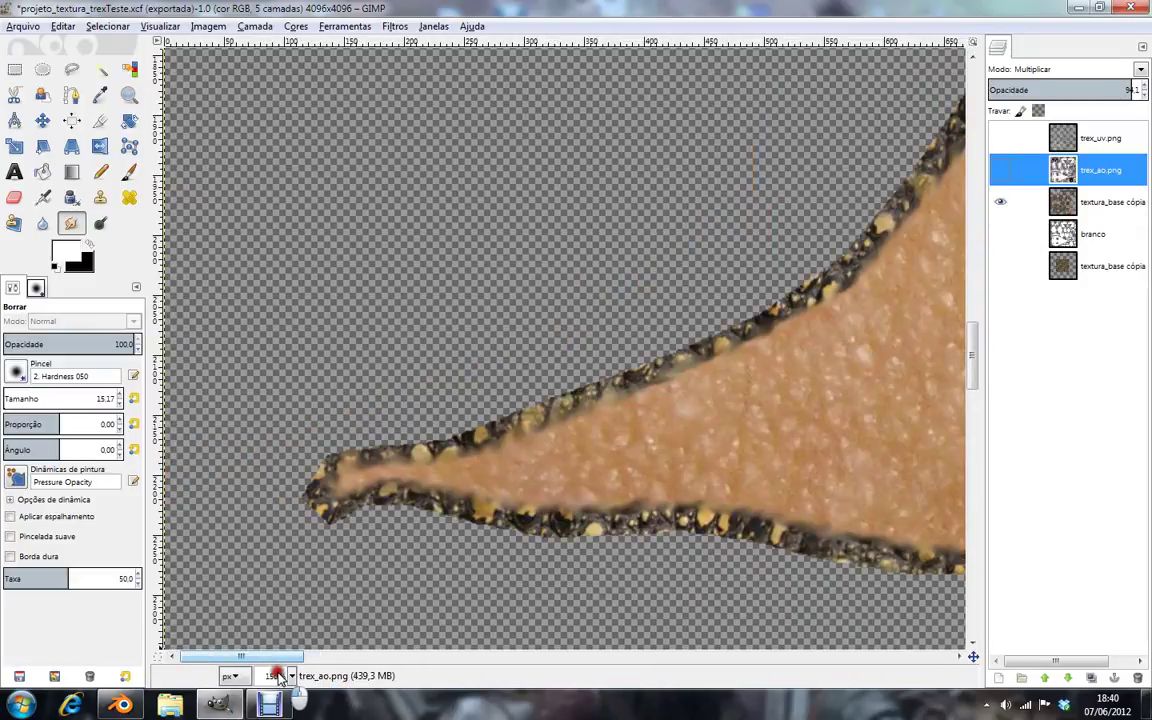
{"action": "left_click_drag", "start_coordinate": [279, 675], "coordinate": [398, 675]}
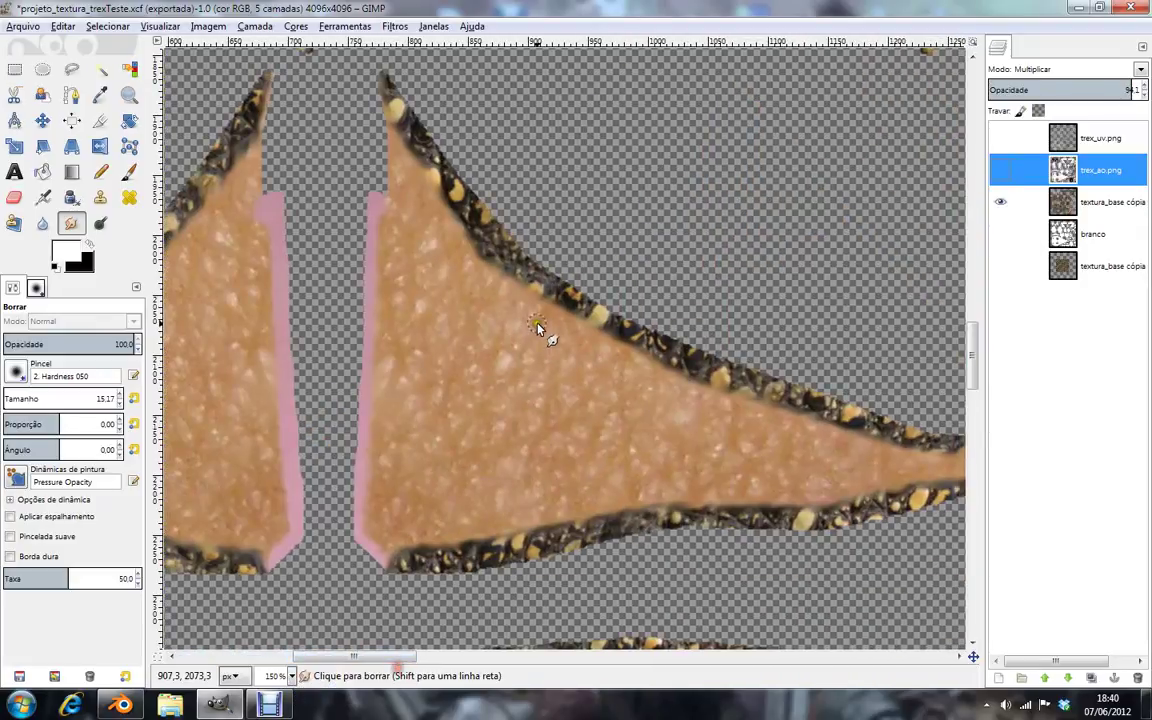
{"action": "scroll", "coordinate": [545, 328], "scroll_direction": "up", "scroll_amount": 5}
{"action": "scroll", "coordinate": [570, 328], "scroll_direction": "up", "scroll_amount": 2}
{"action": "scroll", "coordinate": [586, 325], "scroll_direction": "down", "scroll_amount": 3, "text": "ctrl"}
{"action": "scroll", "coordinate": [586, 325], "scroll_direction": "down", "scroll_amount": 2, "text": "ctrl"}
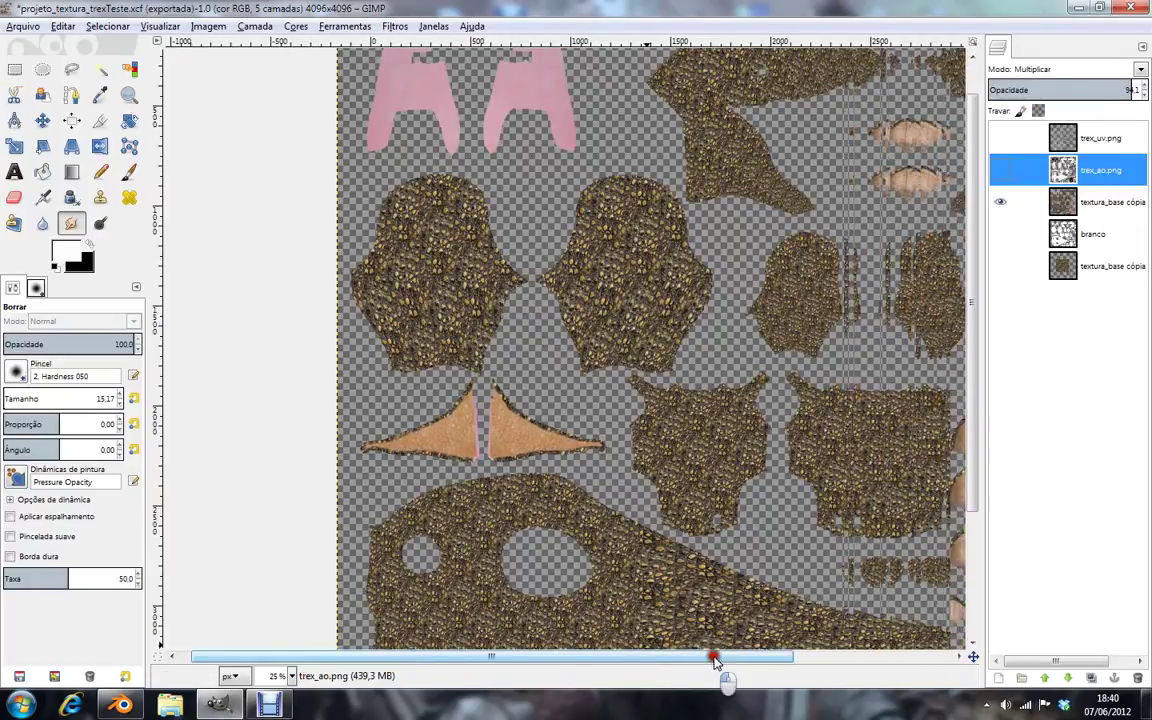
Erase the dark border along the upper wood piece's left and right edges
{"action": "left_click_drag", "start_coordinate": [690, 660], "coordinate": [800, 665]}
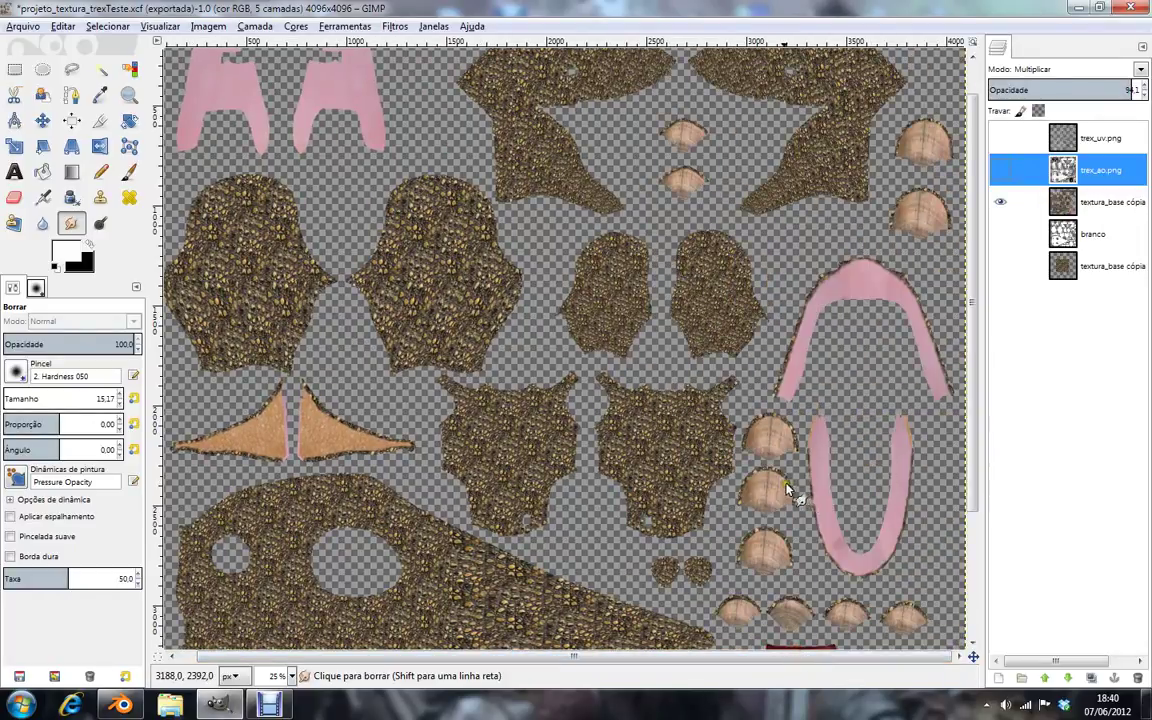
{"action": "scroll", "coordinate": [880, 420], "scroll_direction": "down", "scroll_amount": 4}
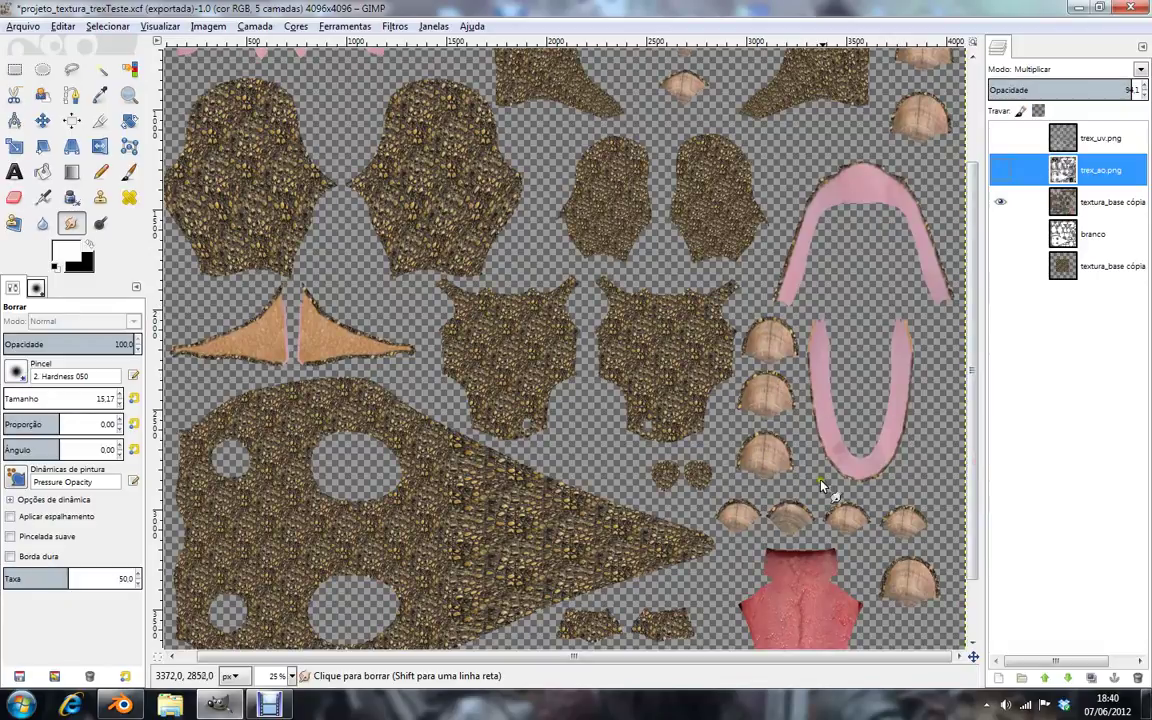
{"action": "scroll", "coordinate": [822, 487], "scroll_direction": "up", "scroll_amount": 2, "text": "ctrl"}
{"action": "scroll", "coordinate": [824, 488], "scroll_direction": "up", "scroll_amount": 2, "text": "ctrl"}
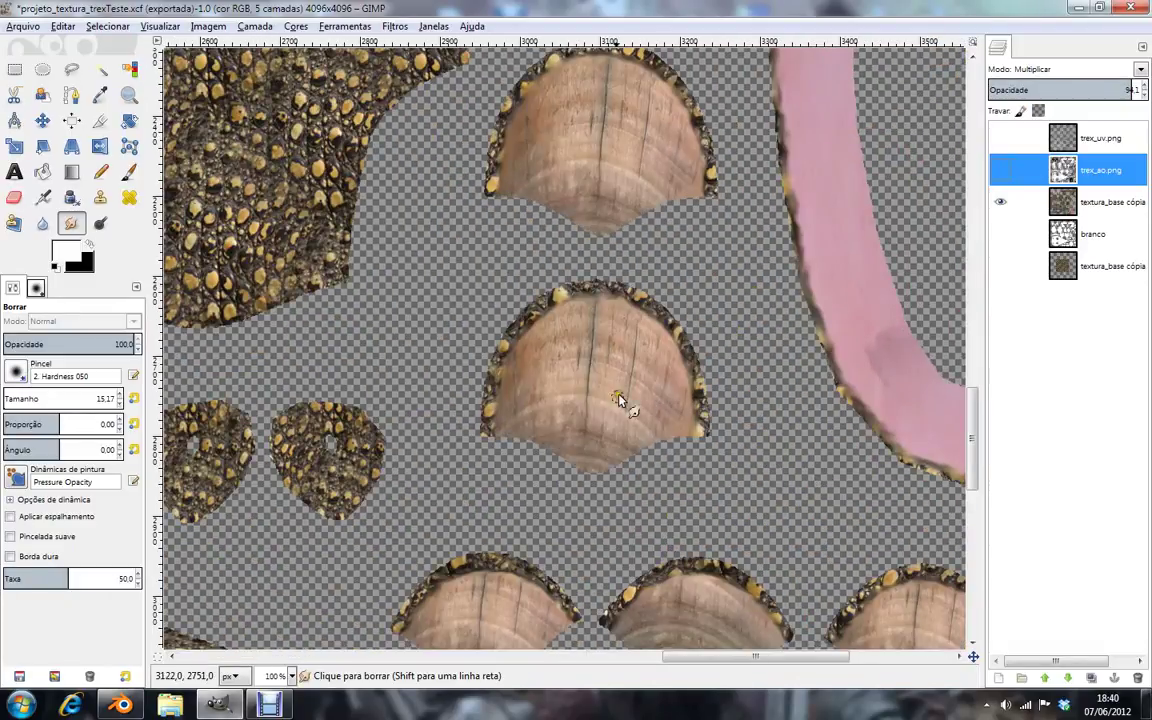
{"action": "scroll", "coordinate": [620, 428], "scroll_direction": "down", "scroll_amount": 10}
{"action": "scroll", "coordinate": [622, 418], "scroll_direction": "up", "scroll_amount": 4}
{"action": "scroll", "coordinate": [622, 418], "scroll_direction": "up", "scroll_amount": 6}
{"action": "left_click_drag", "start_coordinate": [535, 107], "coordinate": [504, 198]}
{"action": "left_click_drag", "start_coordinate": [716, 210], "coordinate": [686, 102]}
Erase the dark rim around the lower wood piece's top, left side and right edge
{"action": "left_click_drag", "start_coordinate": [557, 312], "coordinate": [500, 408]}
{"action": "scroll", "coordinate": [548, 343], "scroll_direction": "up", "scroll_amount": 6, "text": "ctrl"}
{"action": "scroll", "coordinate": [569, 337], "scroll_direction": "down", "scroll_amount": 1, "text": "ctrl"}
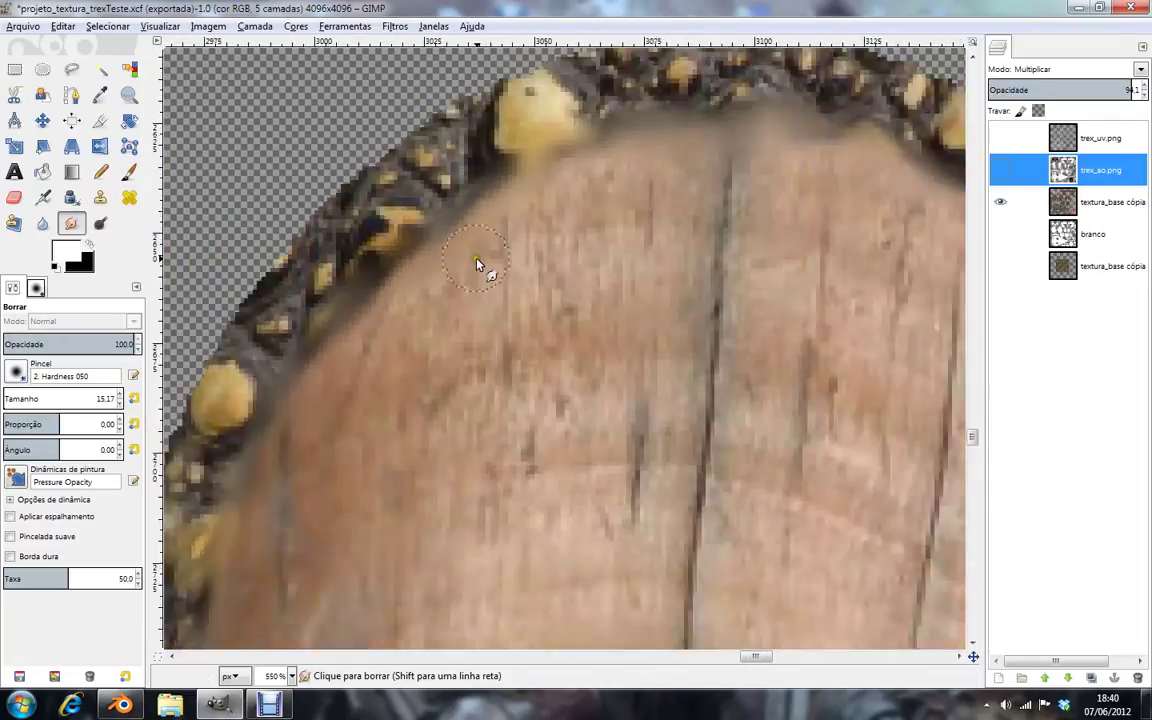
{"action": "scroll", "coordinate": [481, 265], "scroll_direction": "down", "scroll_amount": 2, "text": "ctrl"}
{"action": "scroll", "coordinate": [522, 278], "scroll_direction": "down", "scroll_amount": 1, "text": "ctrl"}
{"action": "left_click_drag", "start_coordinate": [590, 232], "coordinate": [715, 275]}
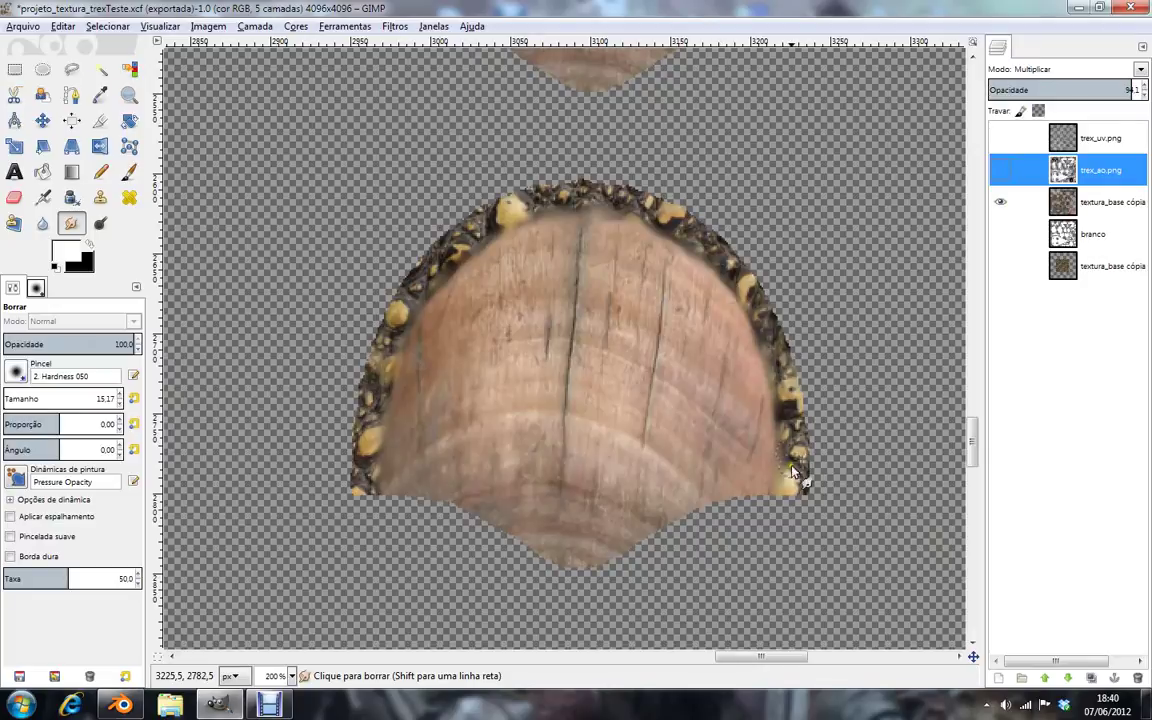
{"action": "left_click_drag", "start_coordinate": [792, 472], "coordinate": [770, 415]}
{"action": "mouse_move", "coordinate": [668, 248]}
{"action": "left_mouse_down"}
{"action": "mouse_move", "coordinate": [560, 237]}
{"action": "mouse_move", "coordinate": [458, 298]}
{"action": "mouse_move", "coordinate": [399, 386]}
{"action": "mouse_move", "coordinate": [393, 483]}
{"action": "left_mouse_up"}
{"action": "mouse_move", "coordinate": [458, 277]}
{"action": "left_mouse_down"}
{"action": "mouse_move", "coordinate": [643, 237]}
{"action": "mouse_move", "coordinate": [784, 450]}
{"action": "left_mouse_up"}
{"action": "scroll", "coordinate": [748, 318], "scroll_direction": "down", "scroll_amount": 2, "text": "ctrl"}
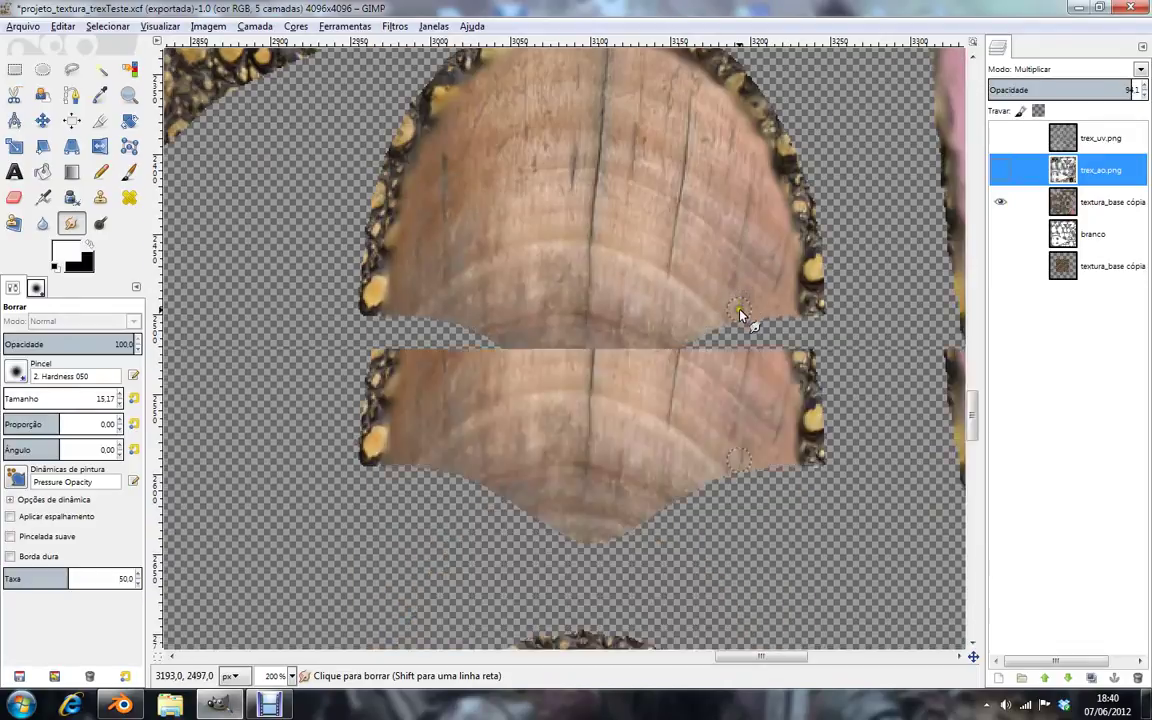
{"action": "scroll", "coordinate": [742, 307], "scroll_direction": "down", "scroll_amount": 2, "text": "ctrl"}
{"action": "scroll", "coordinate": [742, 307], "scroll_direction": "down", "scroll_amount": 2, "text": "ctrl"}
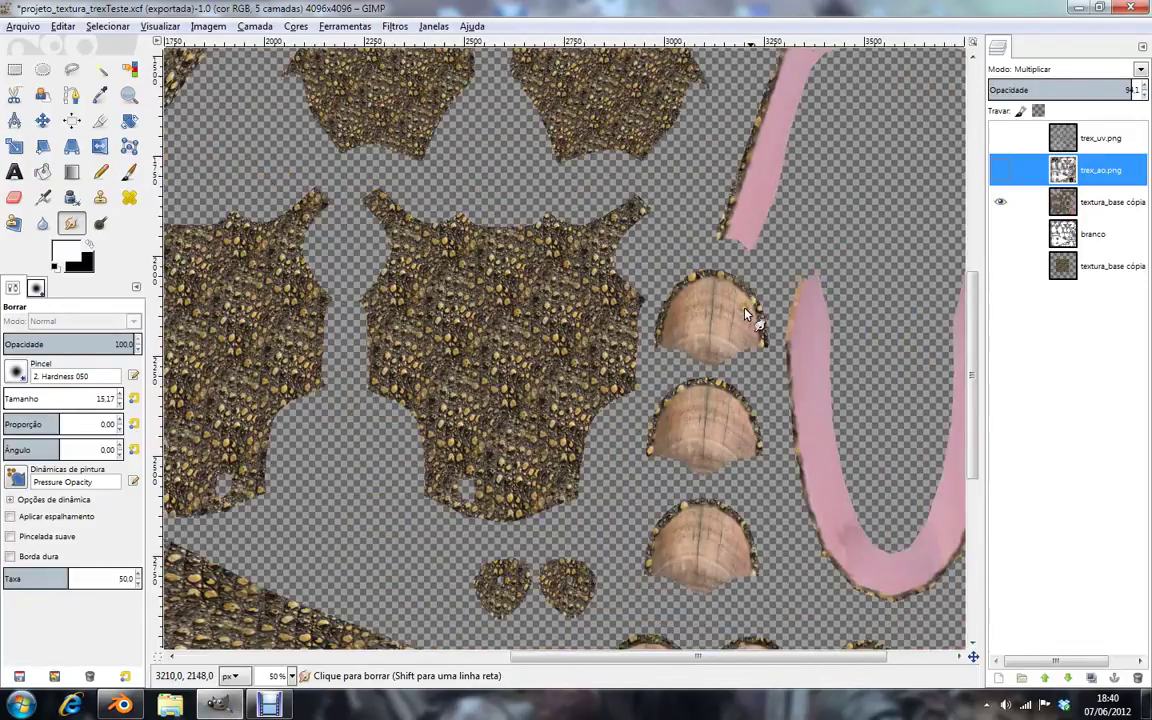
{"action": "left_click_drag", "start_coordinate": [700, 661], "coordinate": [797, 661]}
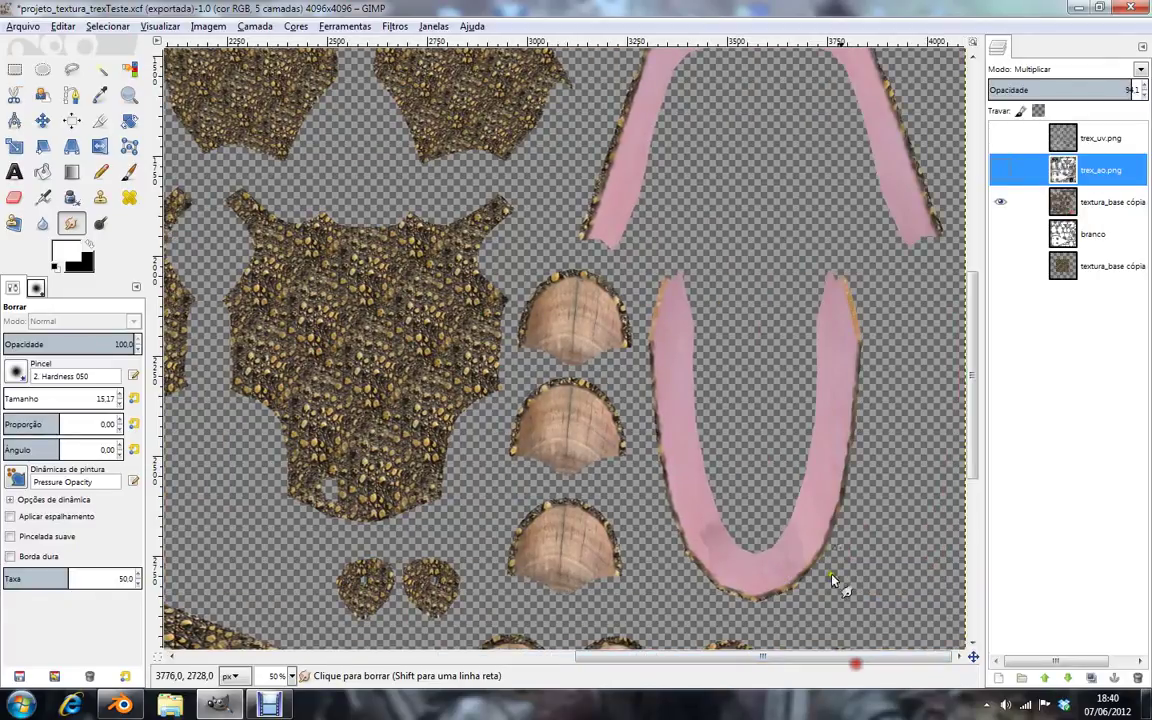
{"action": "scroll", "coordinate": [935, 375], "scroll_direction": "up", "scroll_amount": 2, "text": "ctrl"}
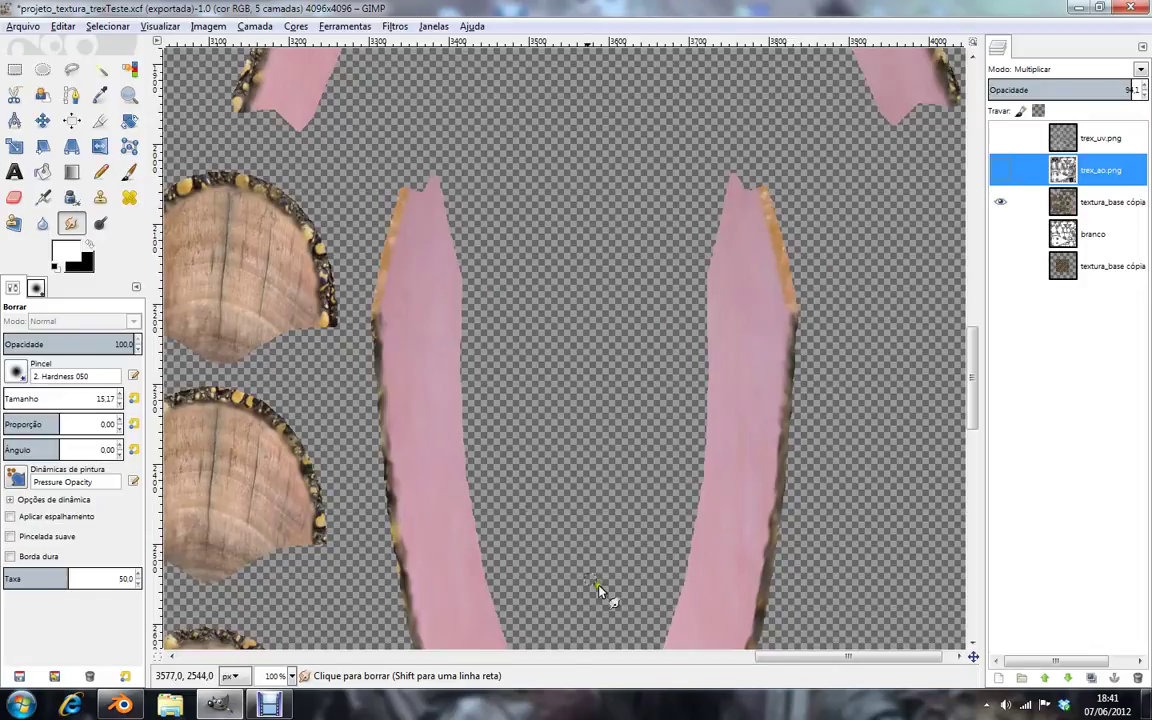
Fit the full 4096×4096 canvas in the window, then zoom onto the pink tongue strips
{"action": "key", "text": "shift+ctrl+j"}
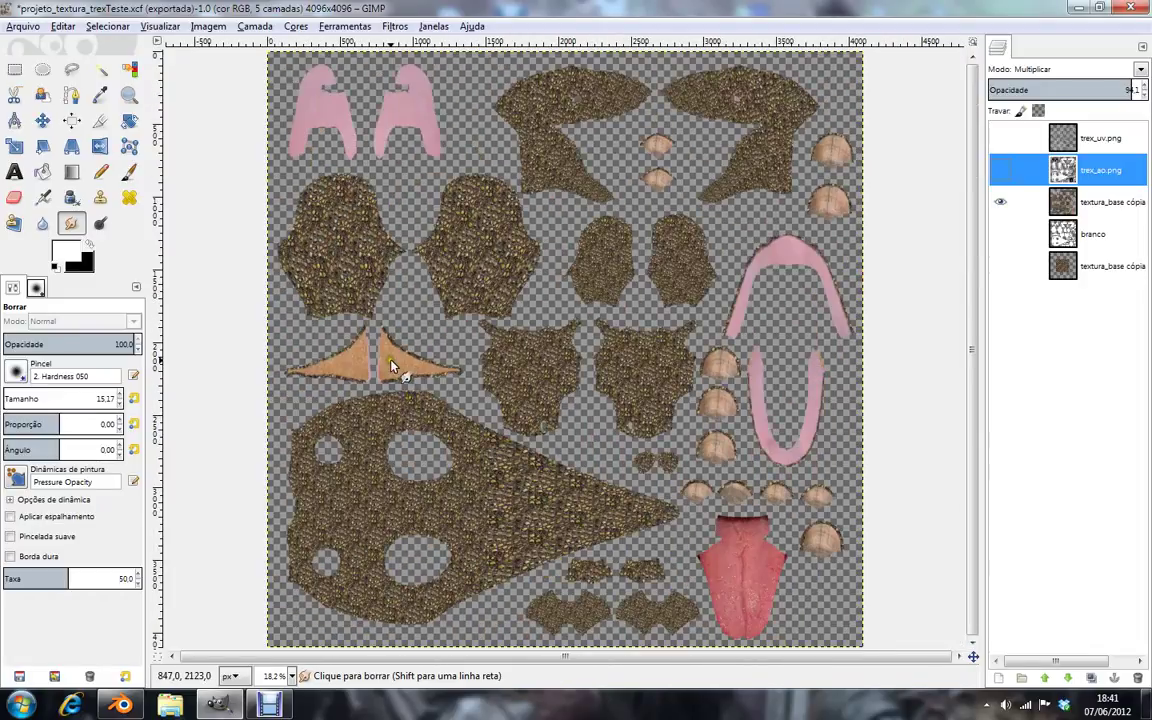
{"action": "scroll", "coordinate": [718, 370], "scroll_direction": "up", "scroll_amount": 4, "text": "ctrl"}
{"action": "scroll", "coordinate": [818, 318], "scroll_direction": "down", "scroll_amount": 2, "text": "ctrl"}
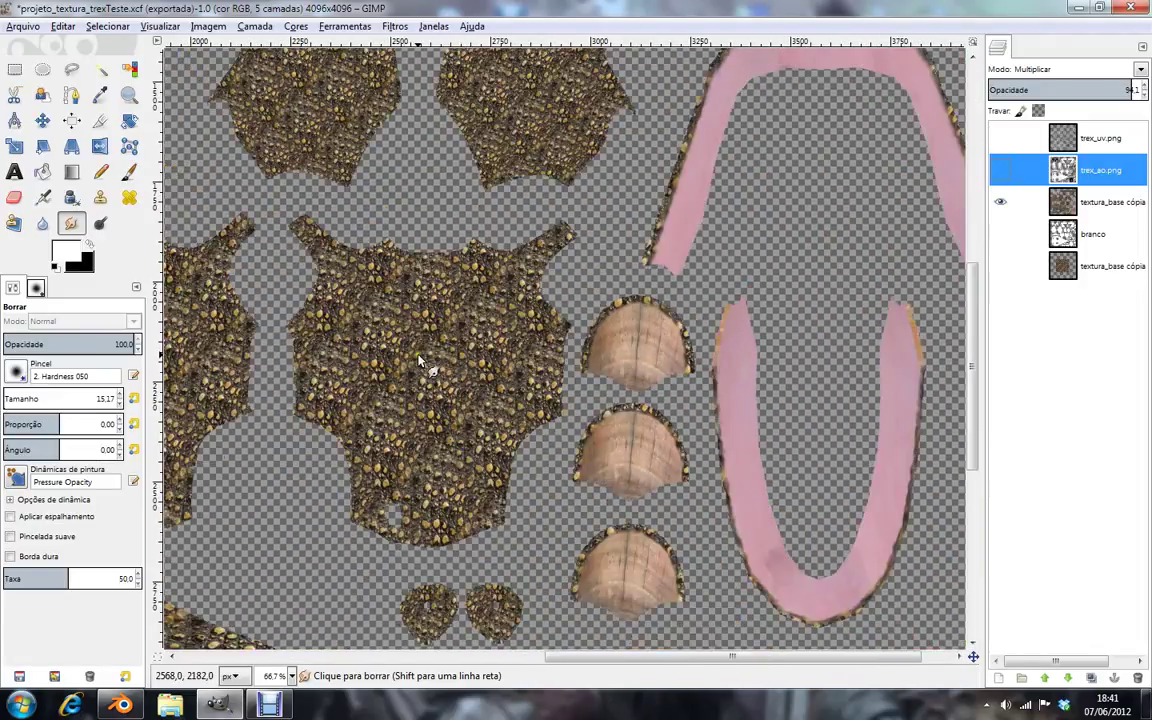
{"action": "scroll", "coordinate": [818, 318], "scroll_direction": "down", "scroll_amount": 2, "text": "ctrl"}
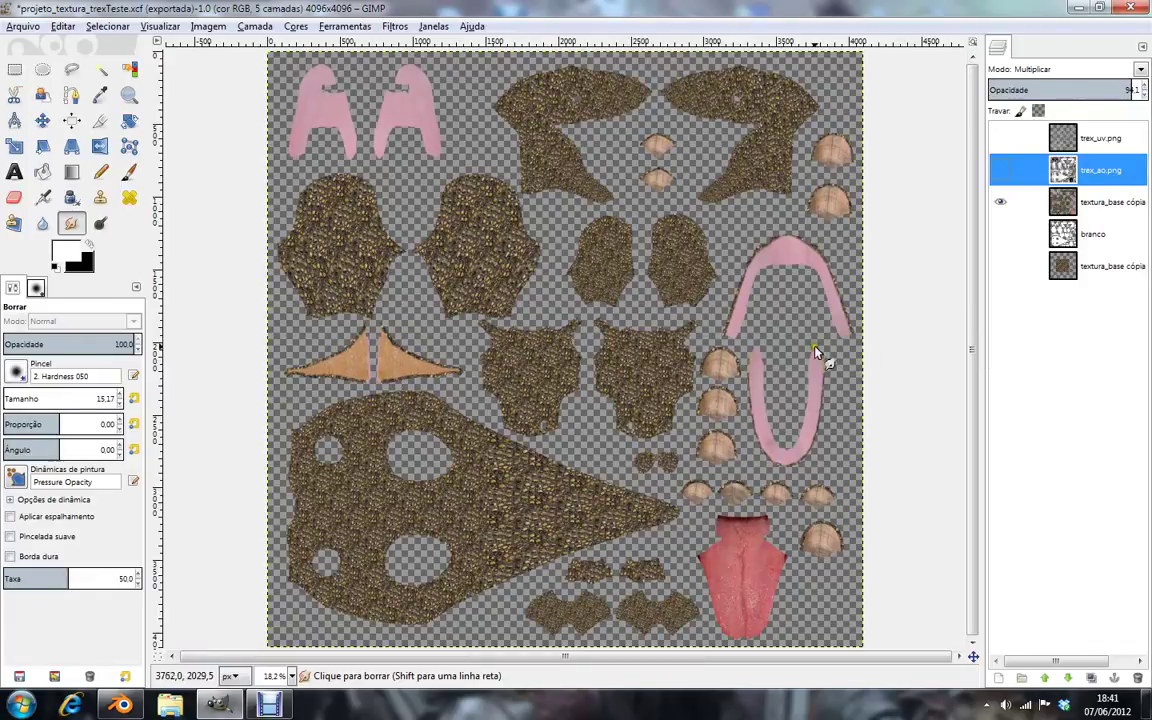
{"action": "scroll", "coordinate": [821, 362], "scroll_direction": "up", "scroll_amount": 2, "text": "ctrl"}
{"action": "scroll", "coordinate": [830, 385], "scroll_direction": "up", "scroll_amount": 2, "text": "ctrl"}
{"action": "scroll", "coordinate": [823, 388], "scroll_direction": "up", "scroll_amount": 2, "text": "ctrl"}
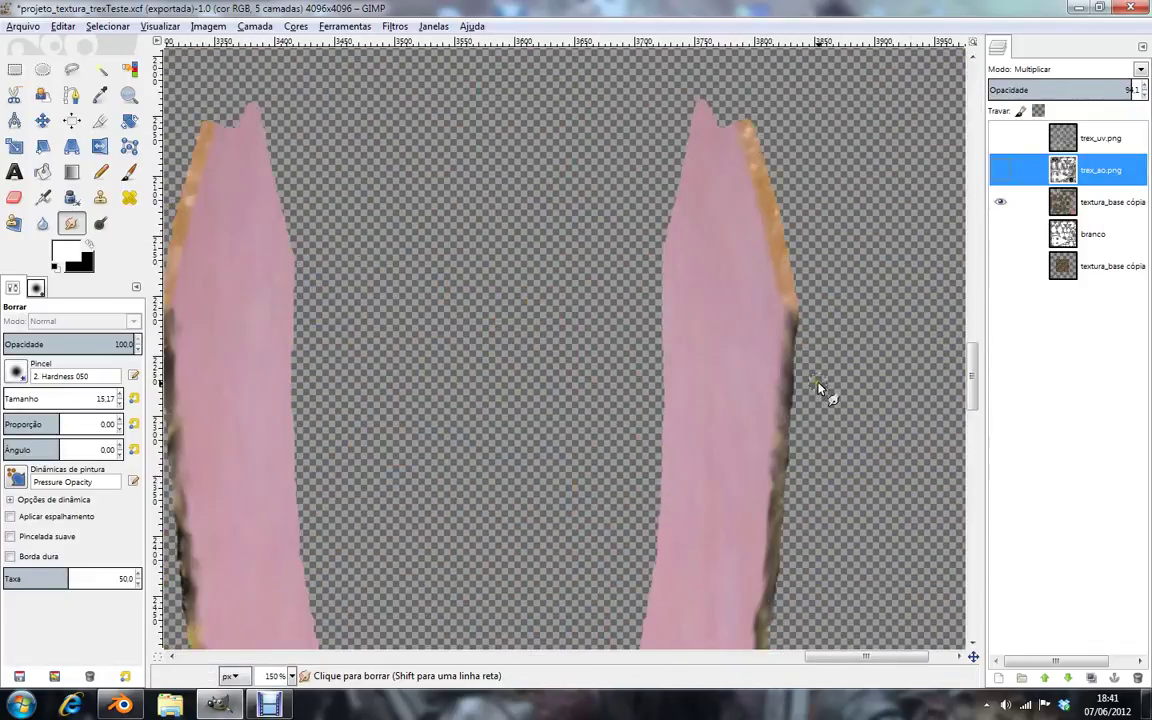
Erase the orange fringe along the pink strip's right edge
{"action": "left_click_drag", "start_coordinate": [786, 314], "coordinate": [786, 458]}
{"action": "scroll", "coordinate": [782, 378], "scroll_direction": "down", "scroll_amount": 3, "text": "ctrl"}
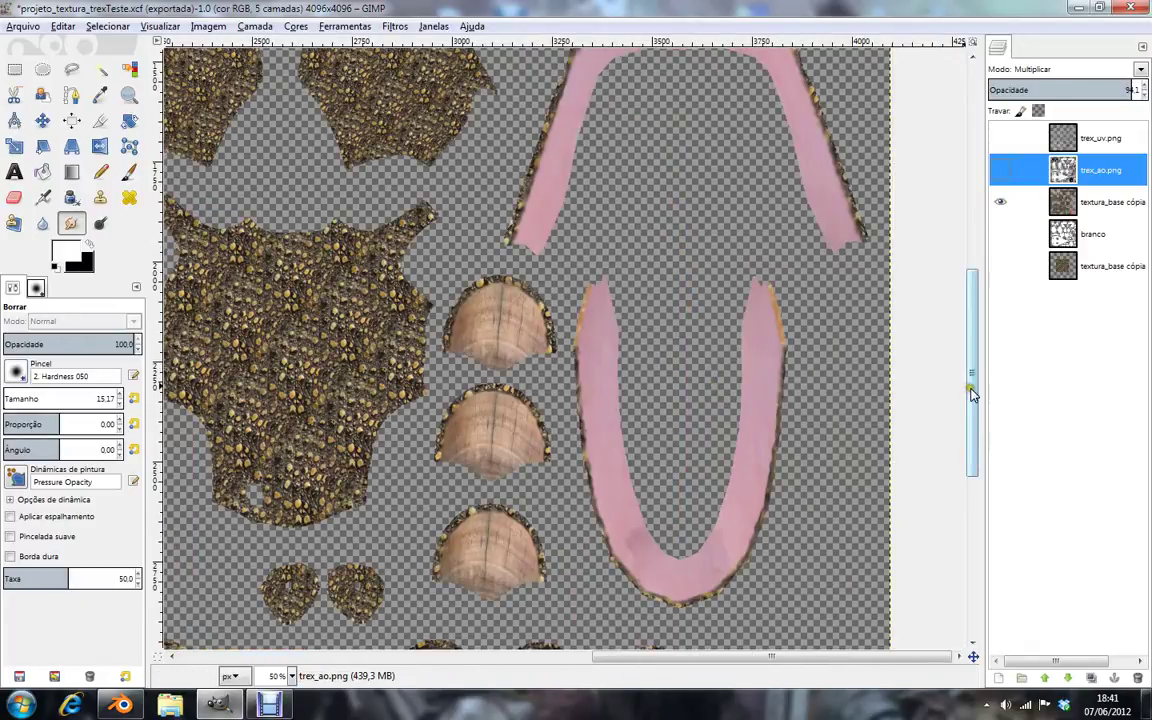
{"action": "left_click_drag", "start_coordinate": [972, 393], "coordinate": [974, 312]}
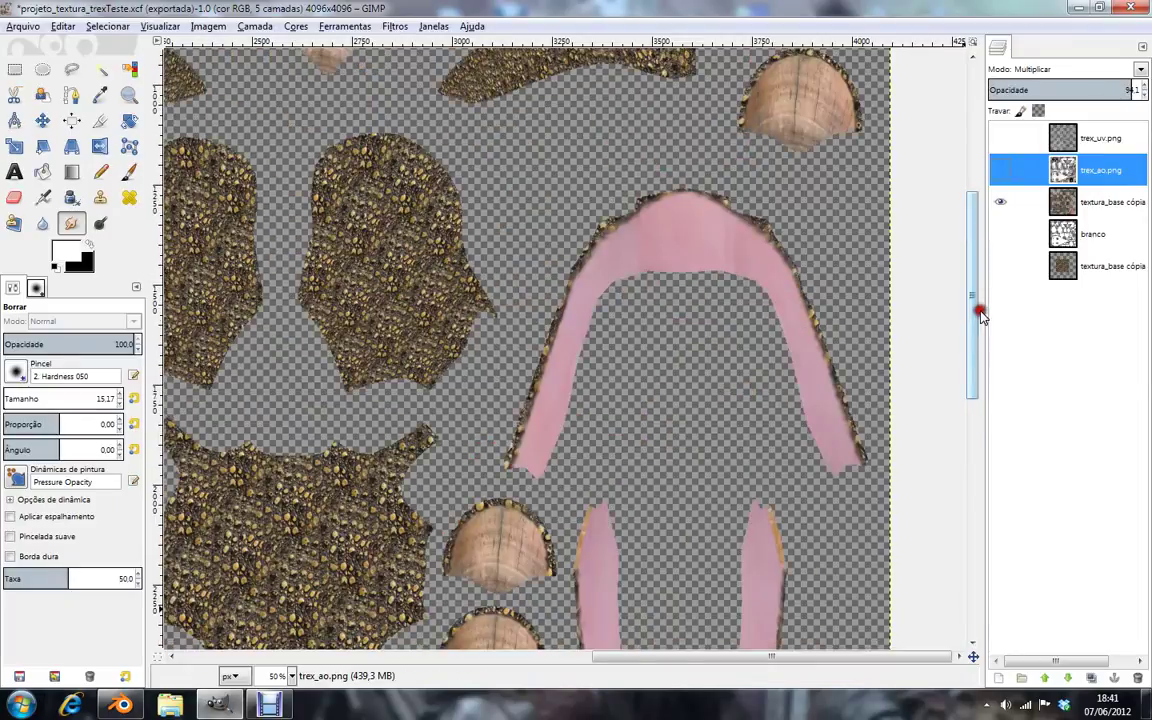
{"action": "scroll", "coordinate": [548, 330], "scroll_direction": "down", "scroll_amount": 2, "text": "ctrl"}
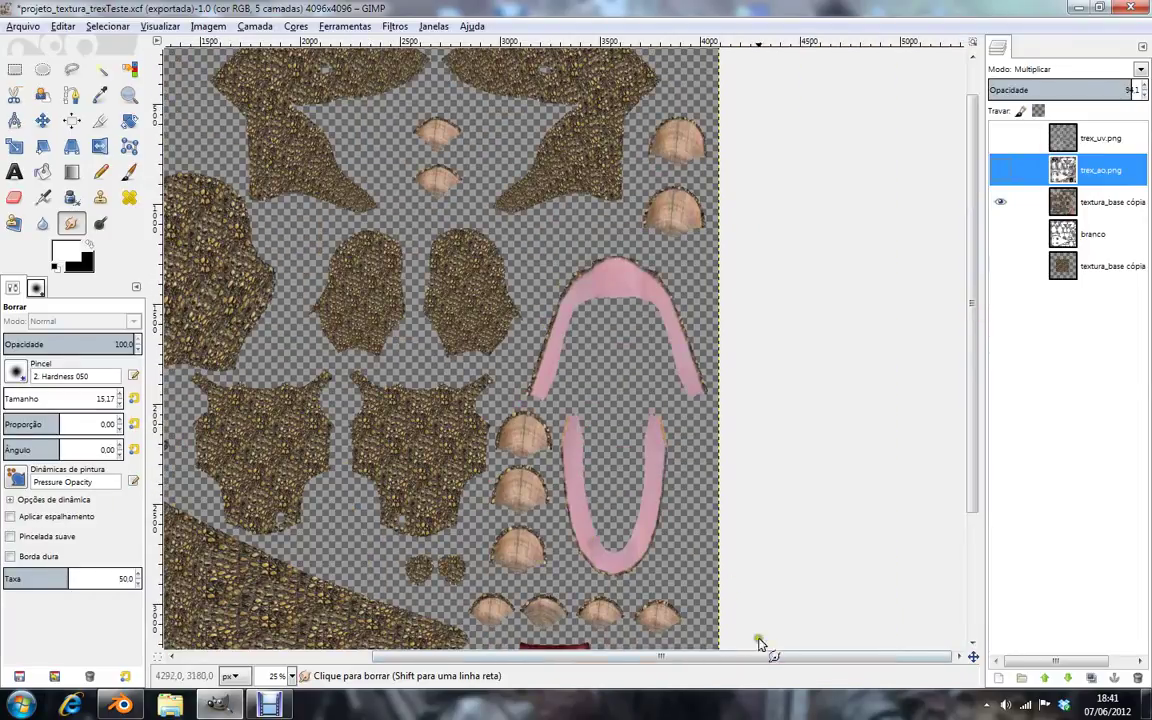
{"action": "left_click_drag", "start_coordinate": [753, 656], "coordinate": [527, 652]}
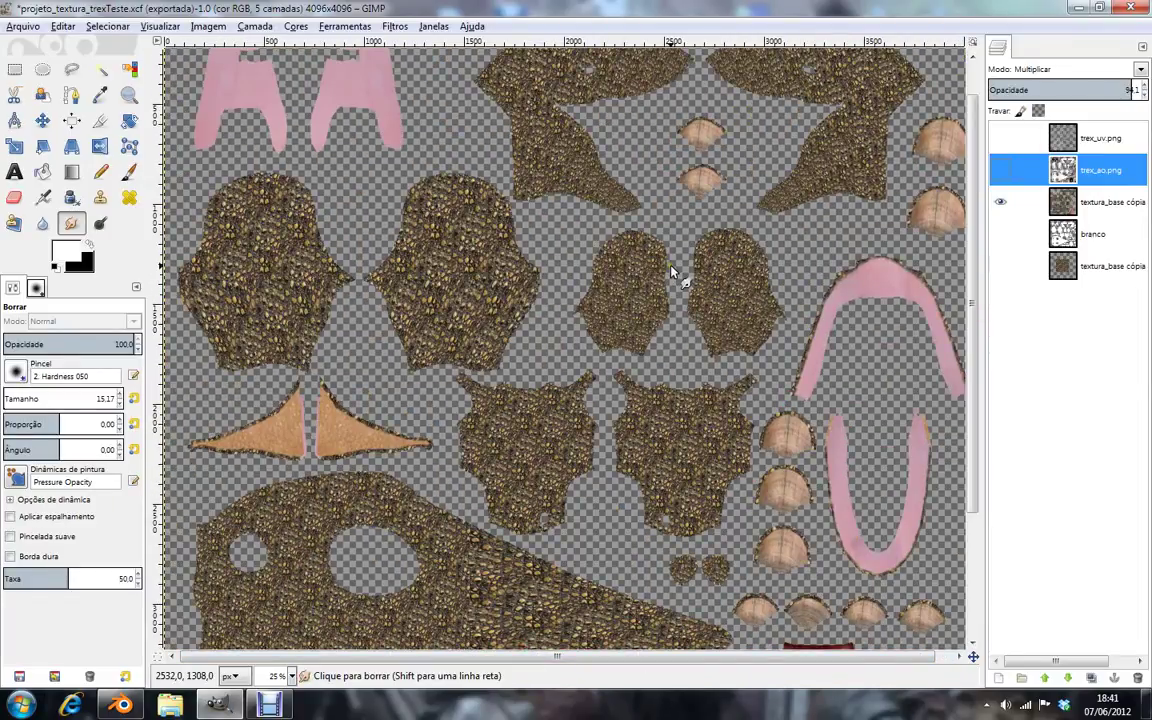
{"action": "scroll", "coordinate": [671, 271], "scroll_direction": "down", "scroll_amount": 2, "text": "ctrl"}
{"action": "scroll", "coordinate": [671, 271], "scroll_direction": "up", "scroll_amount": 1, "text": "ctrl"}
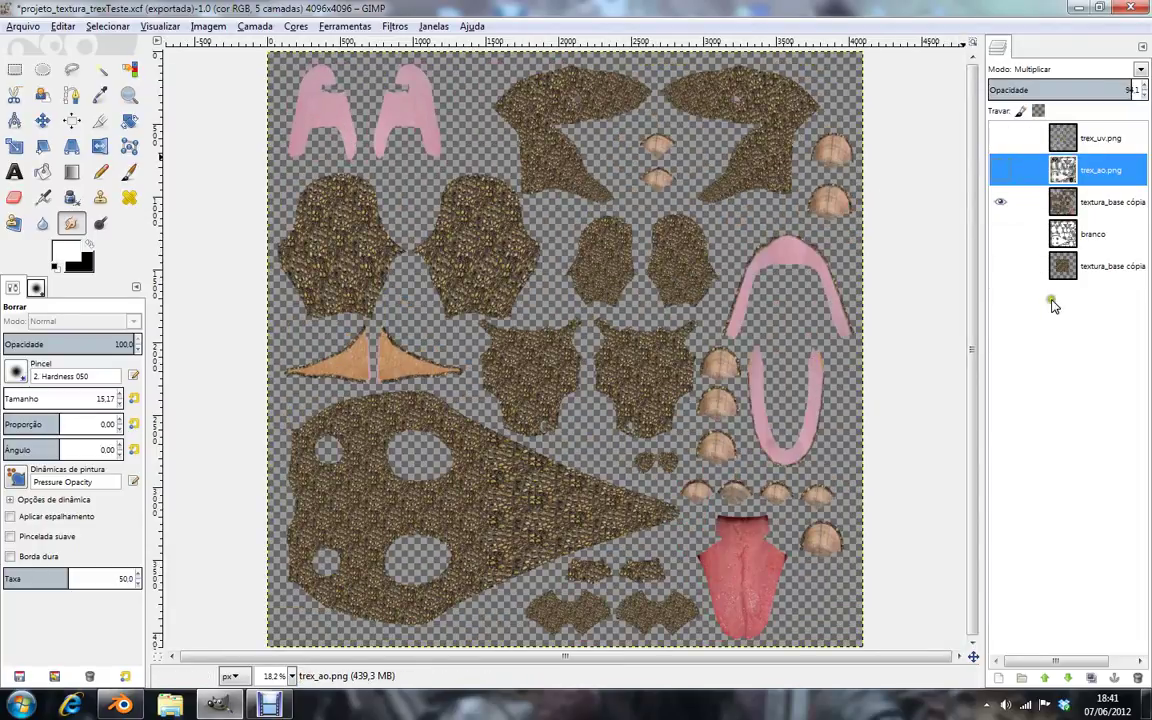
Rename layer textura_base cópia to 'textura final' and the bottom layer to 'texturacrocodilo'
{"action": "left_click", "coordinate": [1068, 204]}
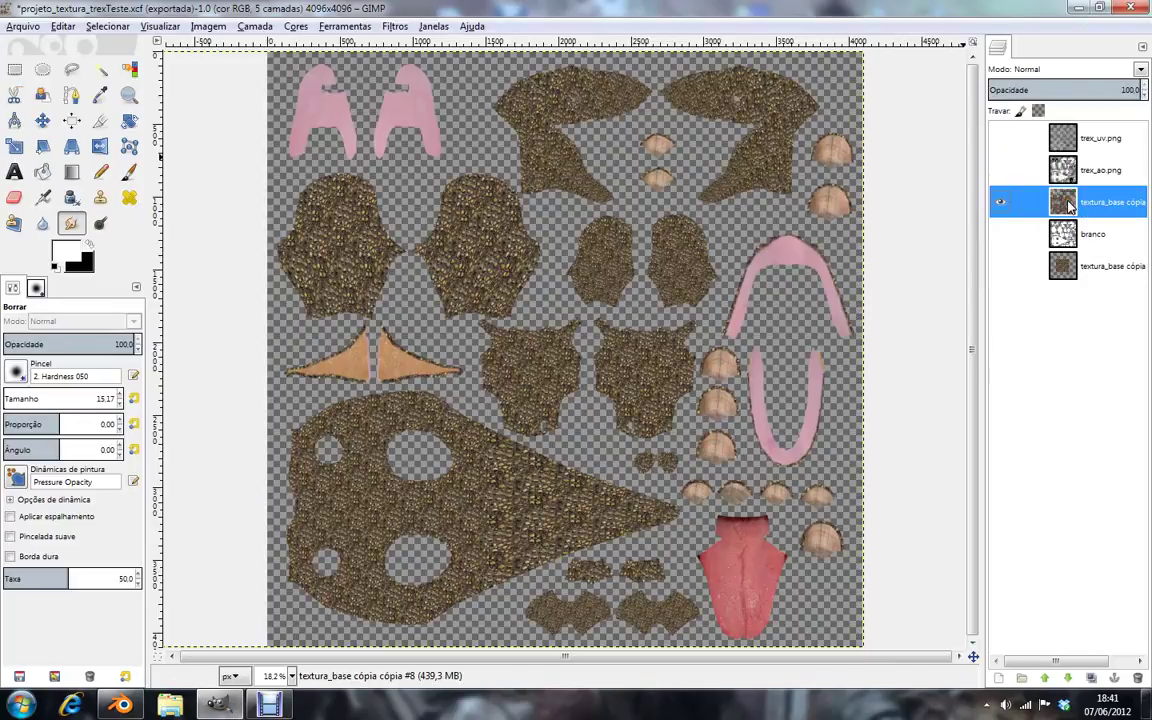
{"action": "double_click", "coordinate": [1098, 203]}
{"action": "type", "text": "textura_fina"}
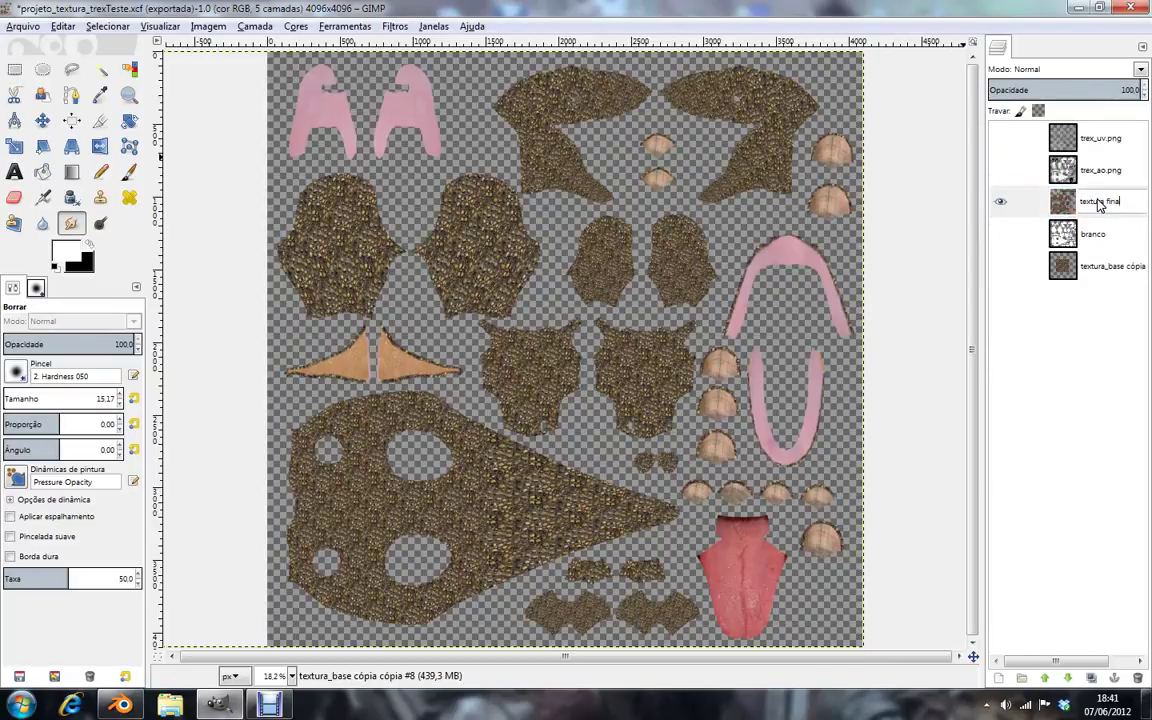
{"action": "key", "text": "Return"}
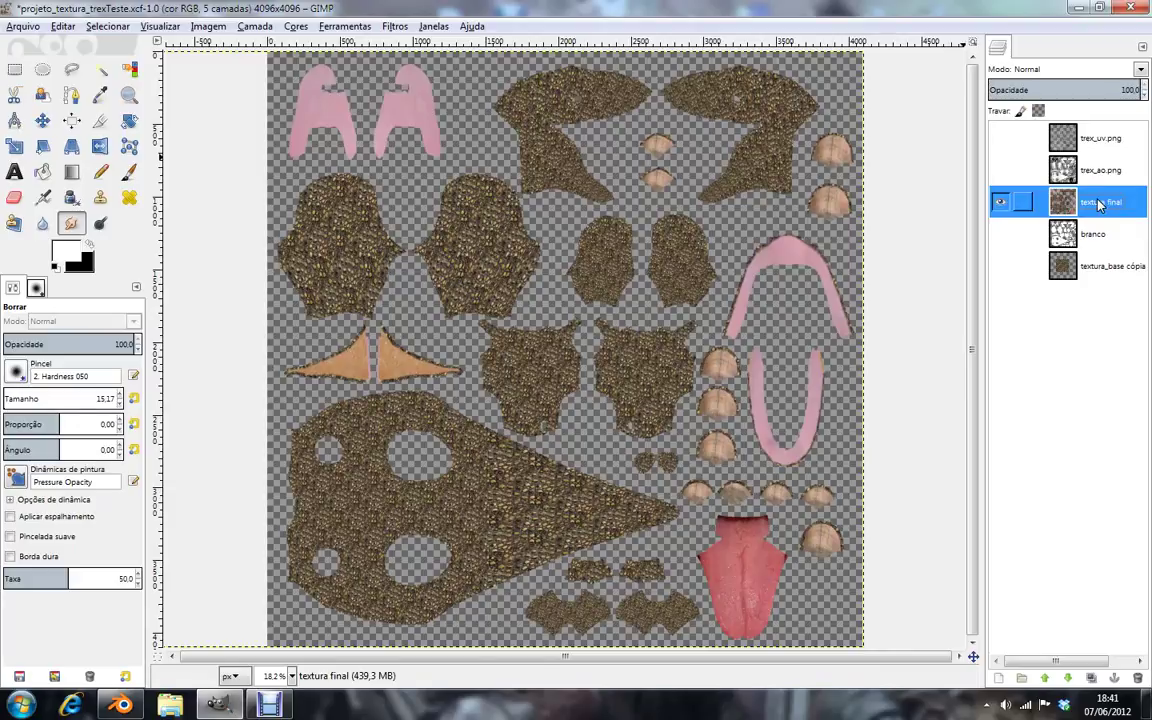
{"action": "double_click", "coordinate": [1105, 266]}
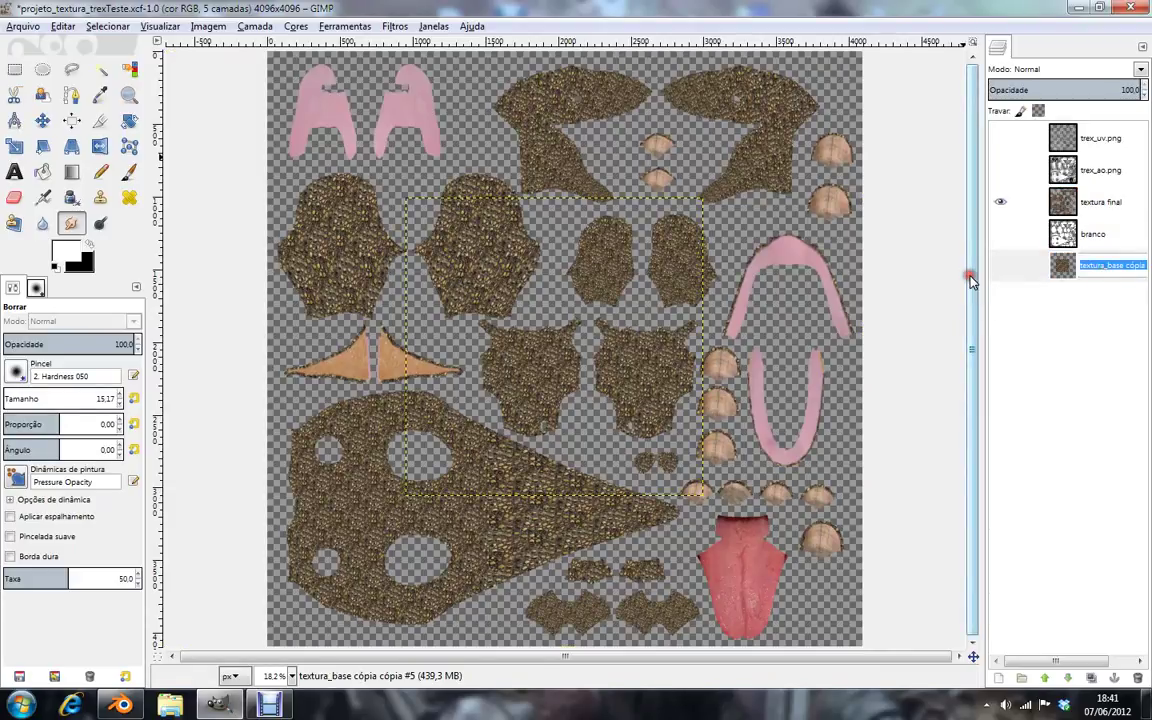
{"action": "type", "text": "exturacroc"}
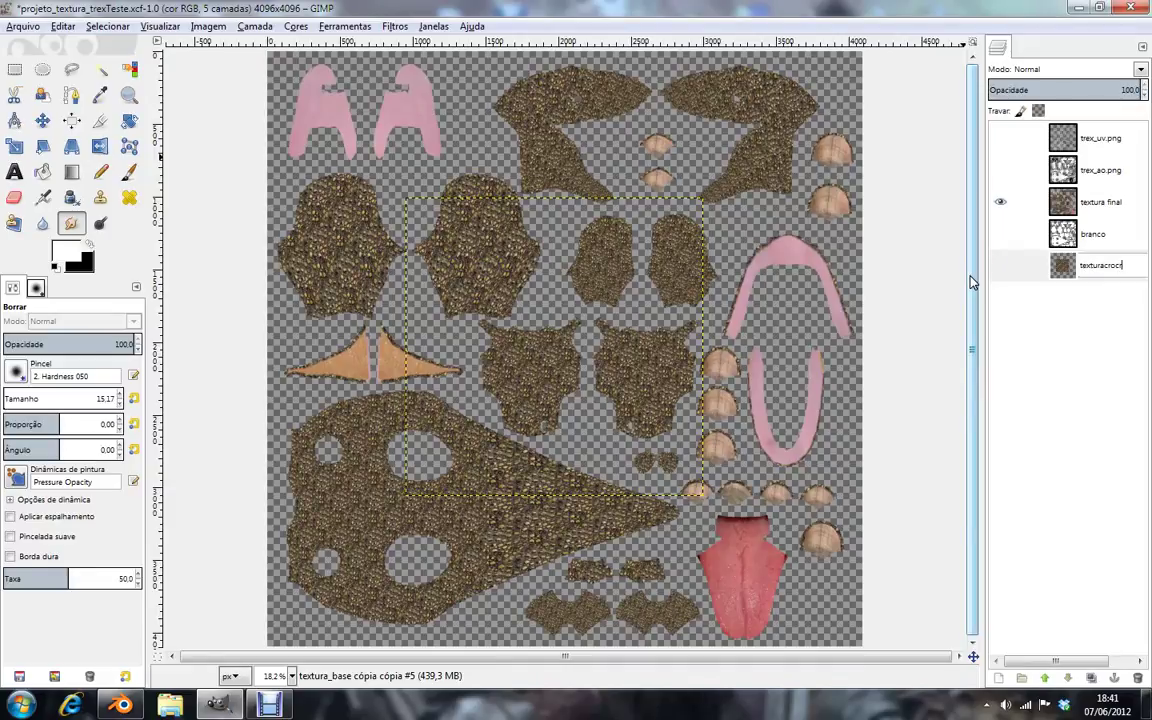
{"action": "key", "text": "Return"}
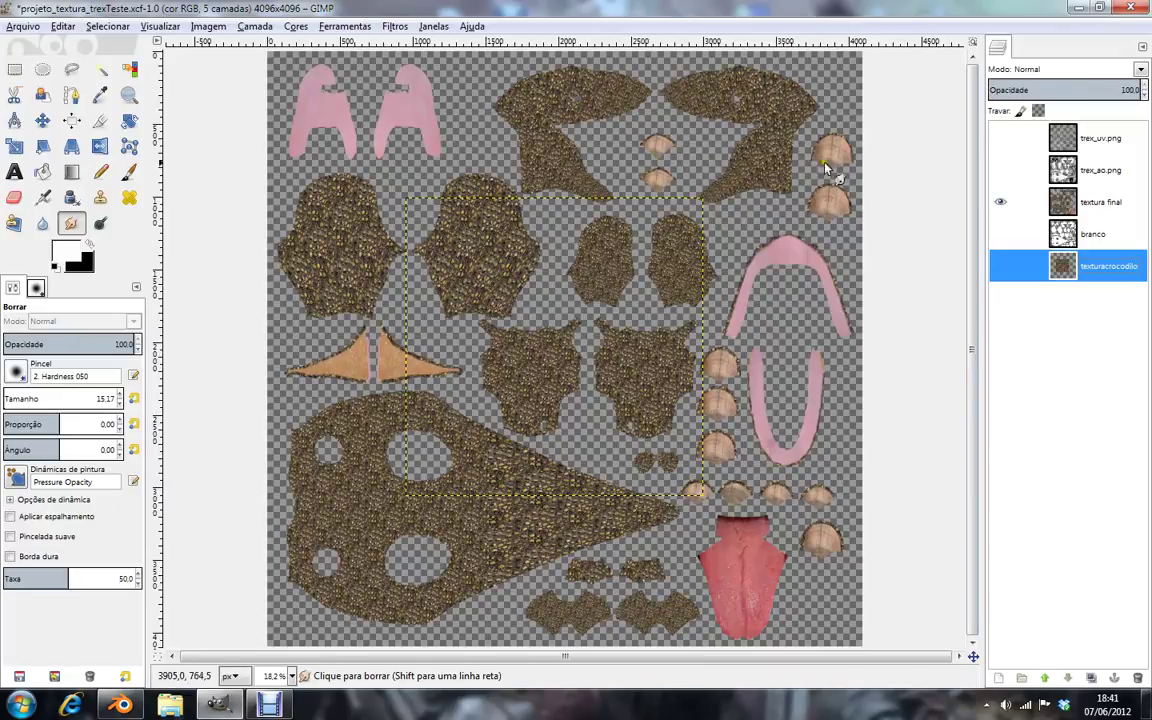
Make trex_ao.png visible and, after trying Normal, set its mode back to Multiply
{"action": "left_click", "coordinate": [1076, 170]}
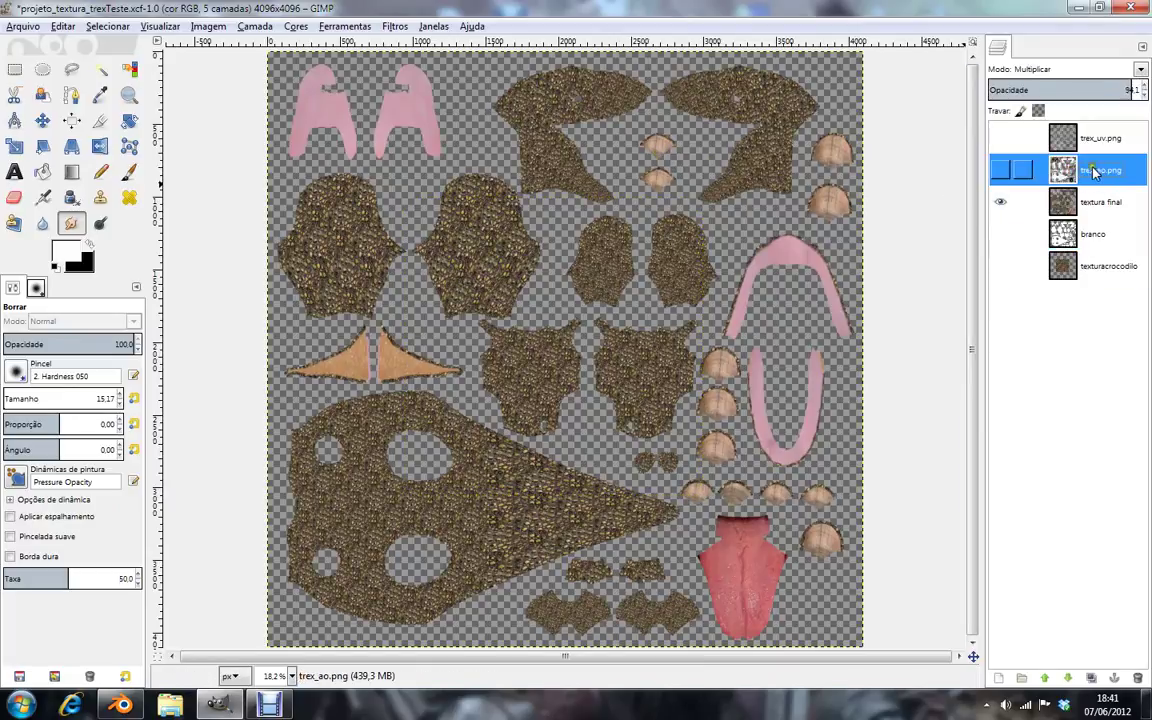
{"action": "left_click", "coordinate": [1001, 170]}
{"action": "left_click", "coordinate": [1030, 69]}
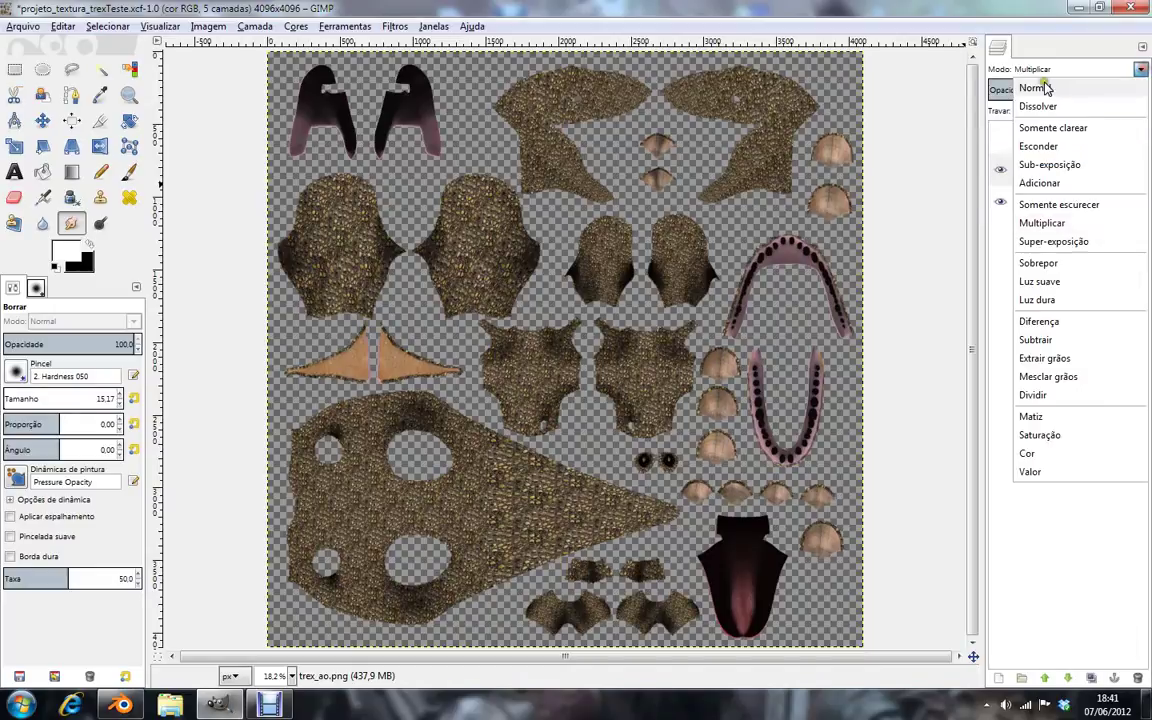
{"action": "left_click", "coordinate": [1035, 88]}
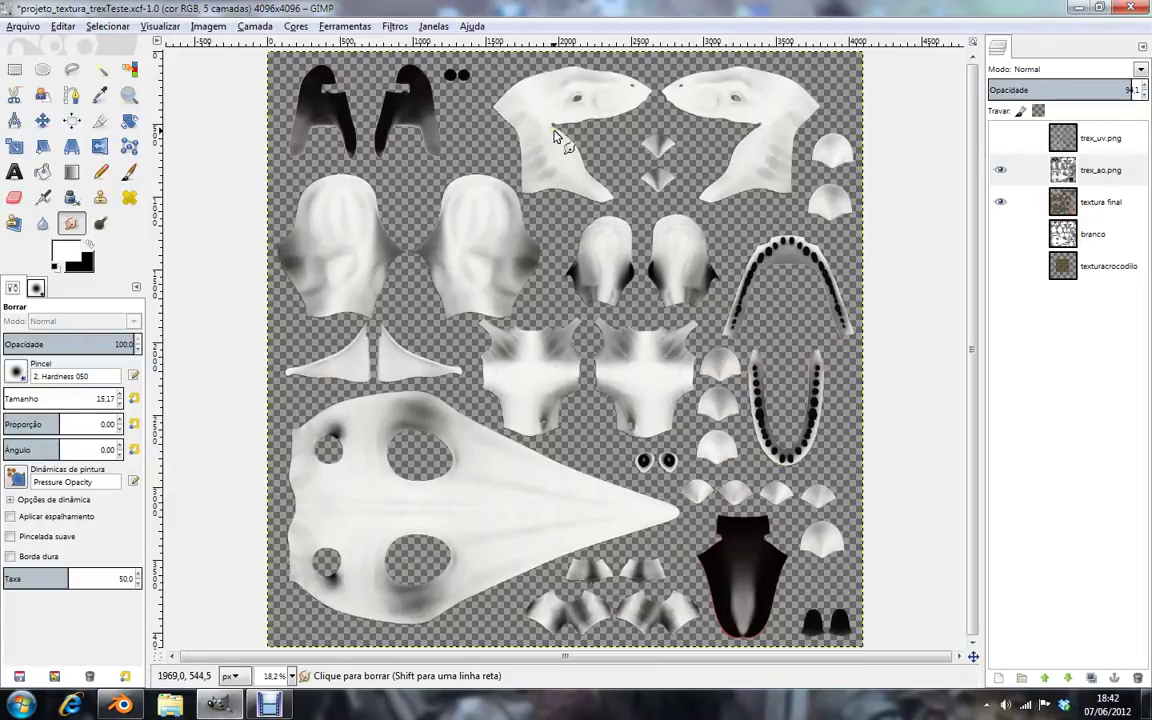
{"action": "left_click", "coordinate": [1141, 69]}
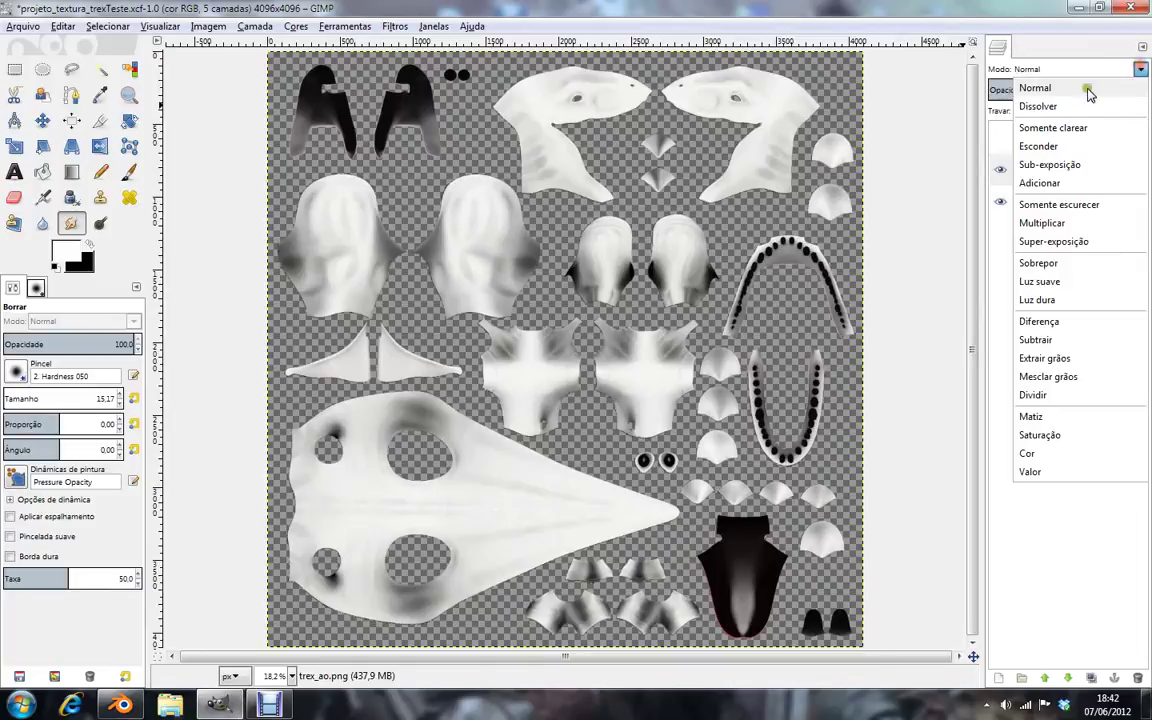
{"action": "left_click", "coordinate": [1038, 223]}
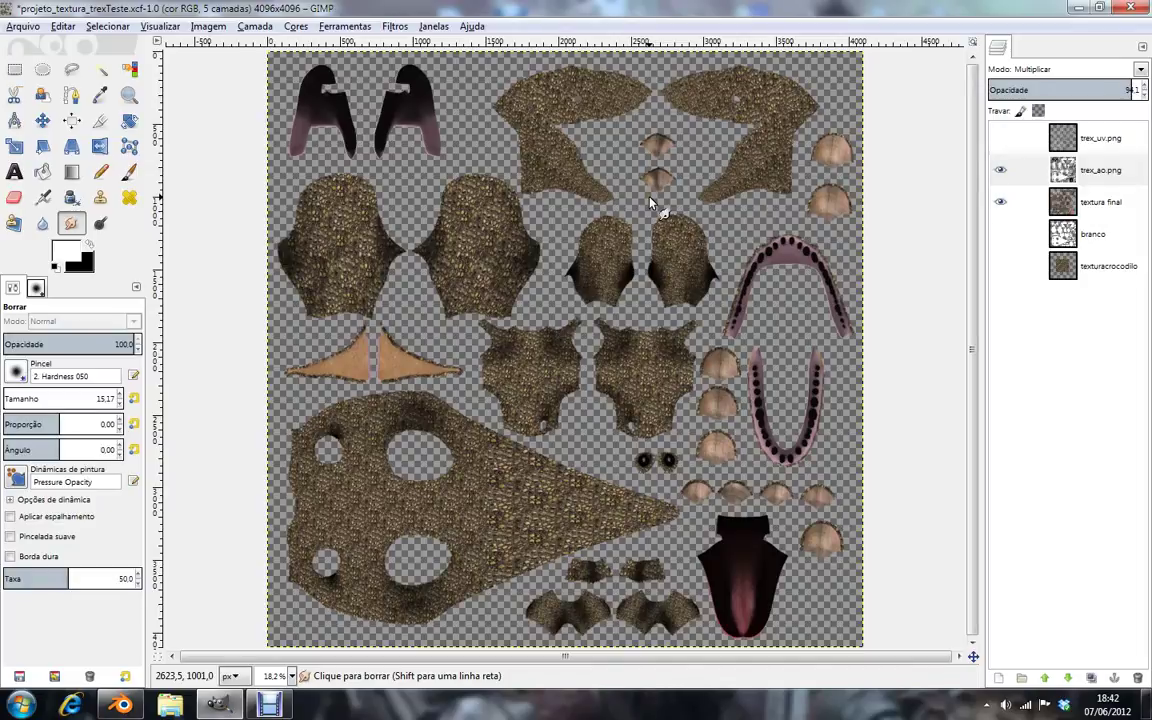
Export the texture over projeto_textura_trexTeste3.png, confirming the overwrite and the PNG options
{"action": "key", "text": "ctrl+shift+e"}
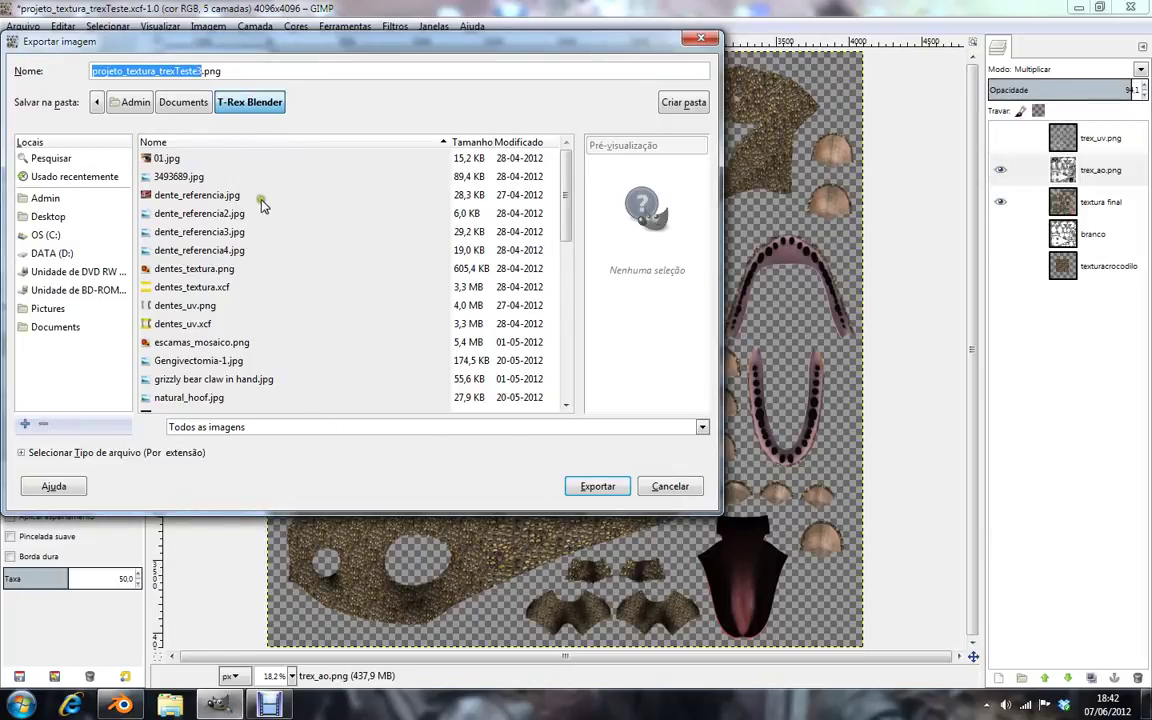
{"action": "left_click", "coordinate": [594, 487]}
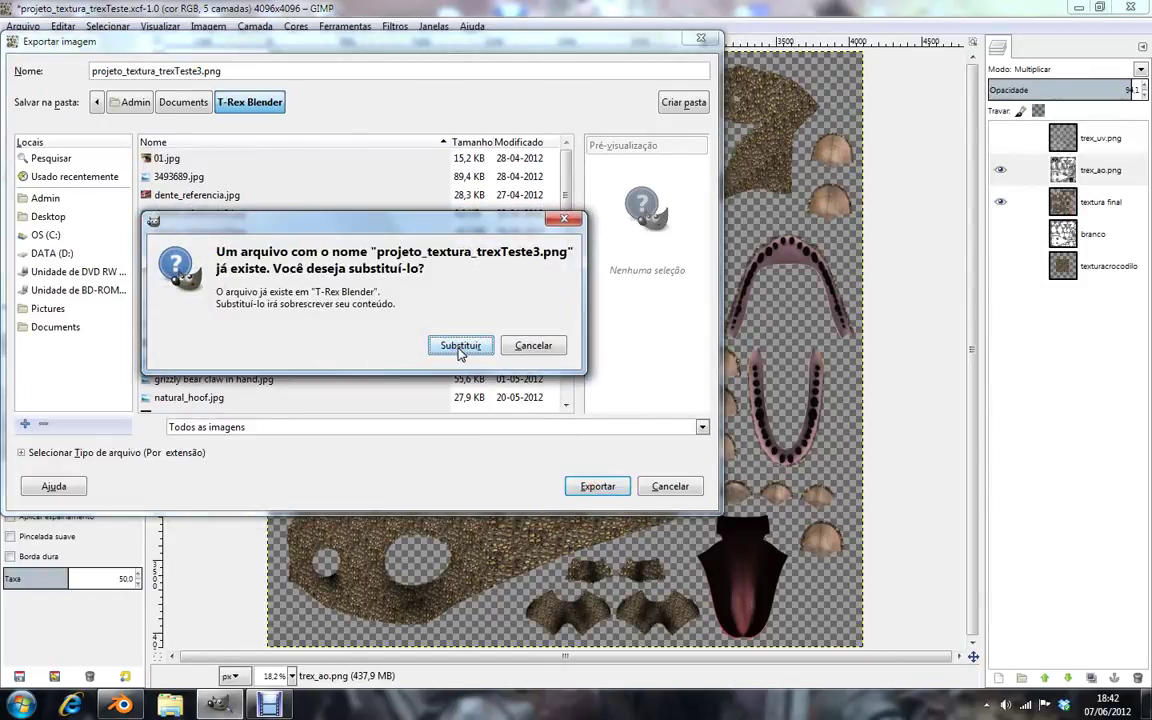
{"action": "left_click", "coordinate": [460, 346]}
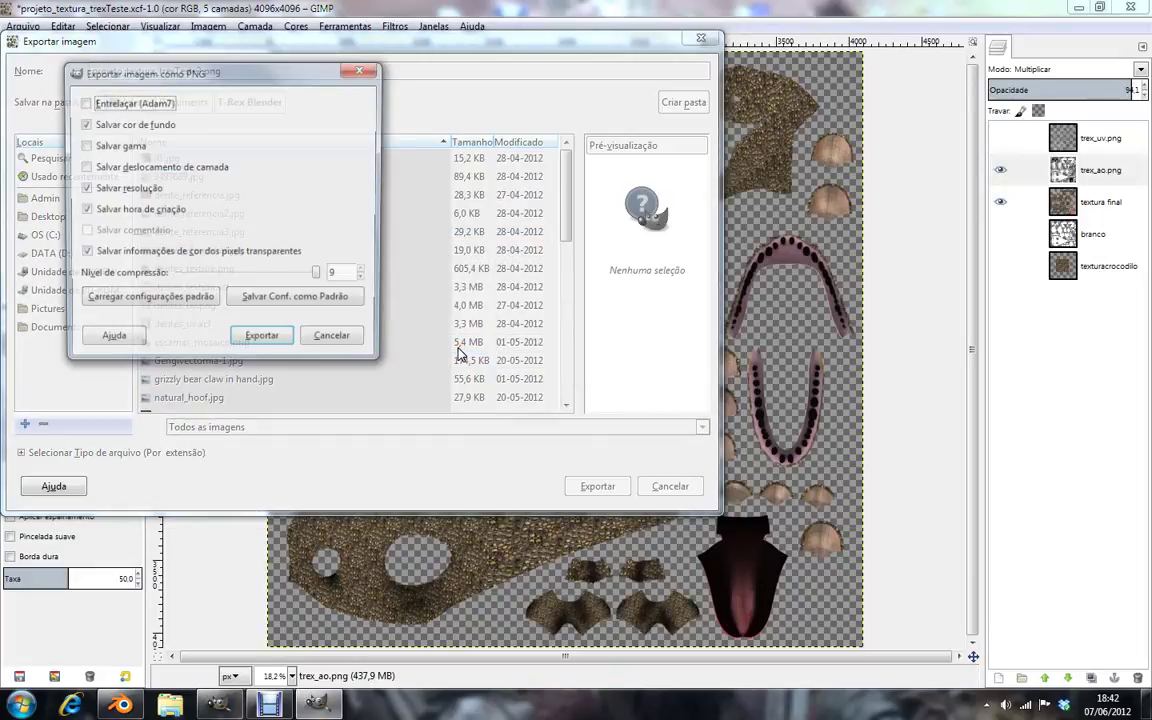
{"action": "left_click", "coordinate": [264, 342]}
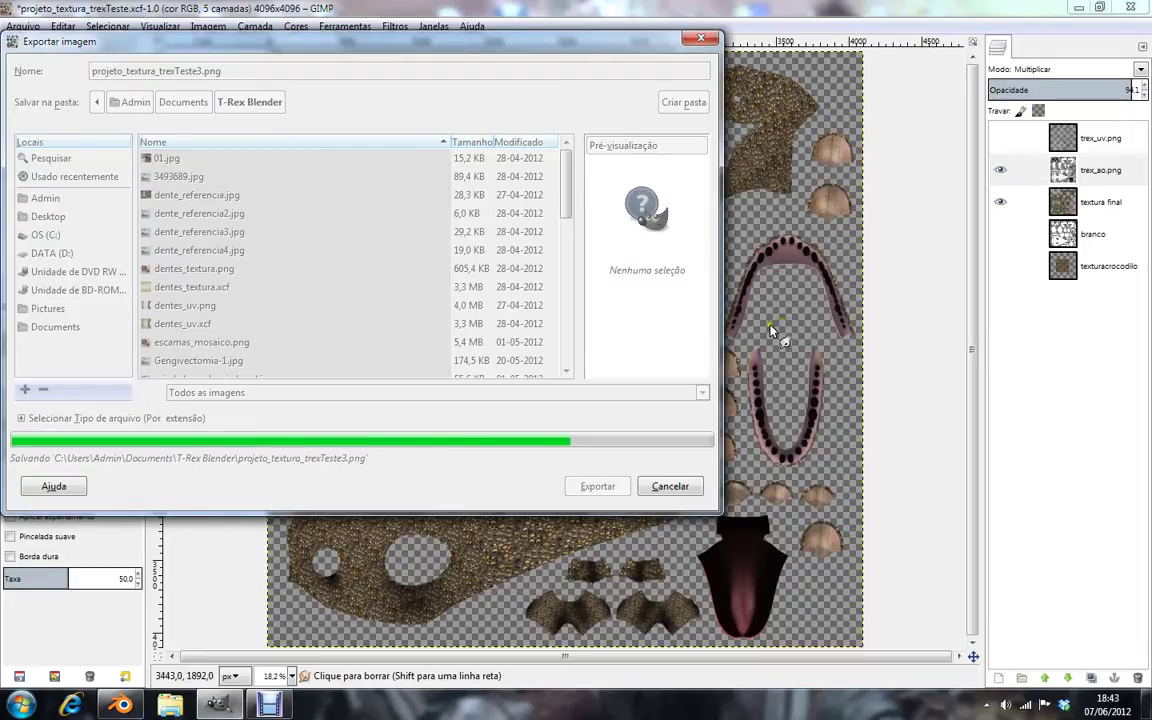
{"action": "left_click", "coordinate": [170, 705]}
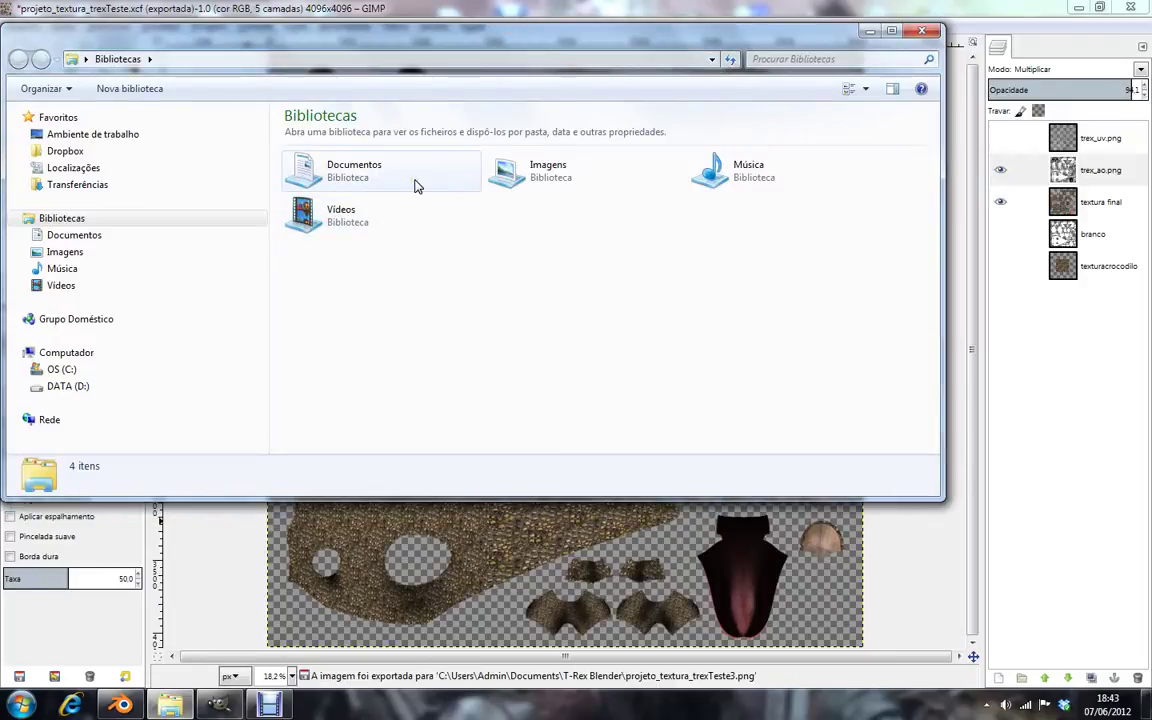
Go to Documentos > T-Rex Blender and open projeto_textura_trexTeste3.png in the image viewer
{"action": "double_click", "coordinate": [417, 187]}
{"action": "scroll", "coordinate": [560, 250], "scroll_direction": "down", "scroll_amount": 5}
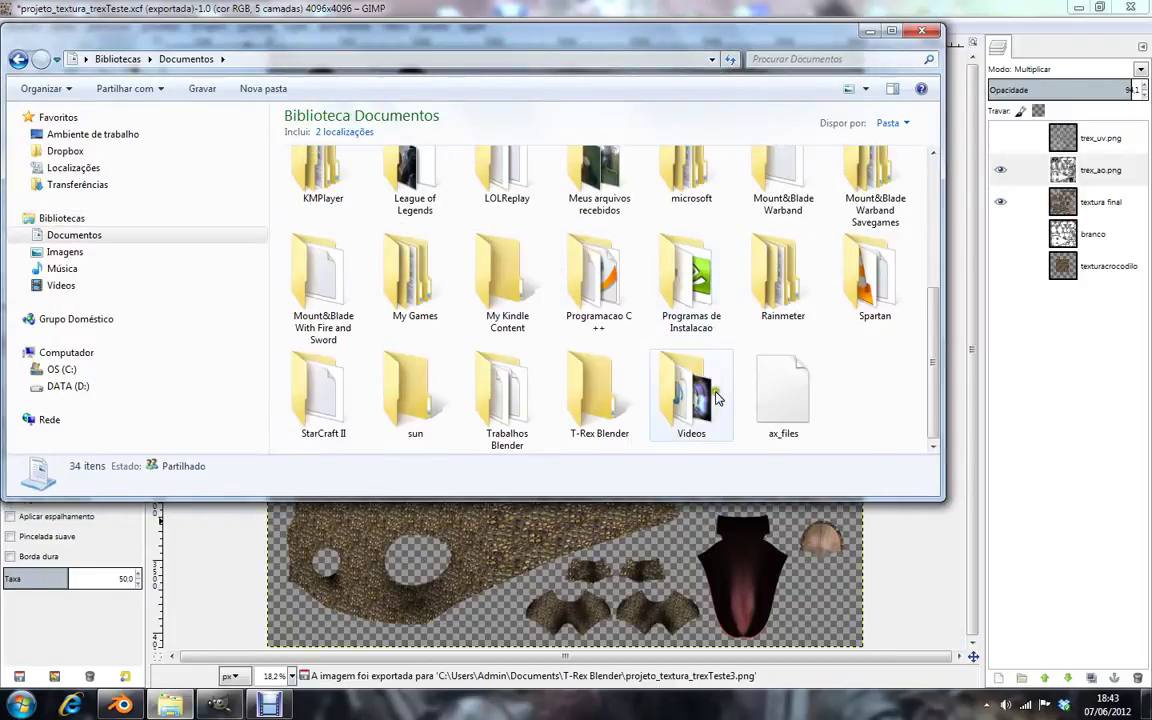
{"action": "double_click", "coordinate": [599, 390]}
{"action": "scroll", "coordinate": [800, 237], "scroll_direction": "down", "scroll_amount": 1}
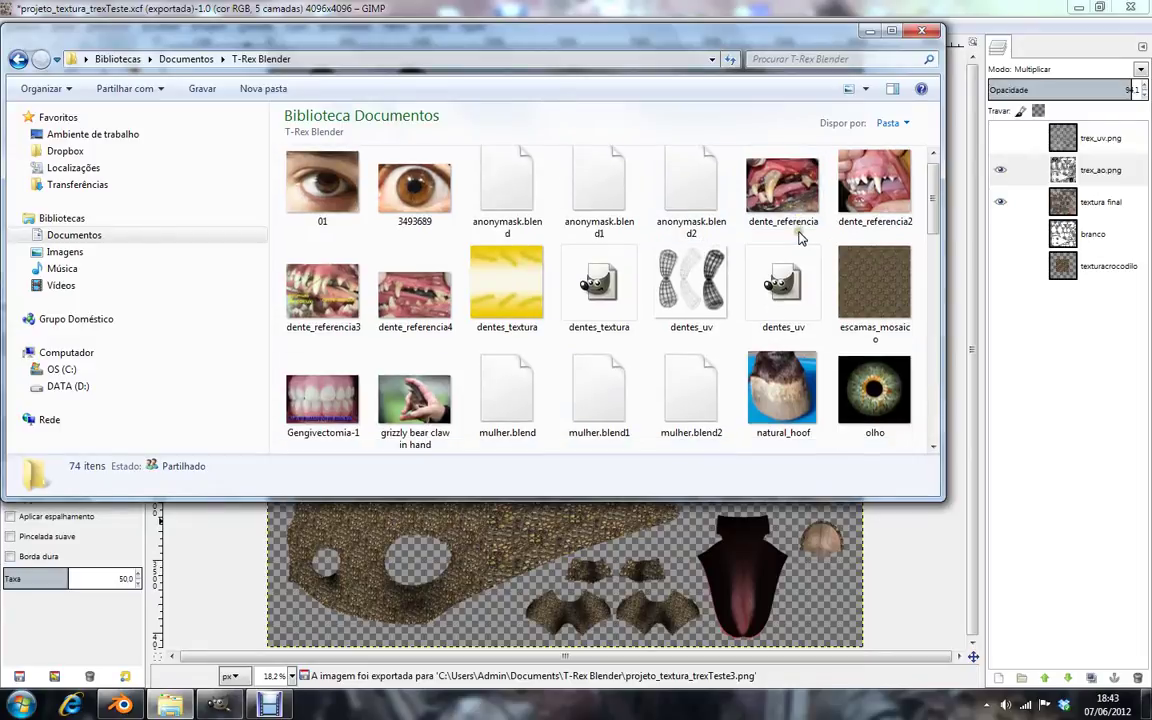
{"action": "scroll", "coordinate": [688, 250], "scroll_direction": "down", "scroll_amount": 3}
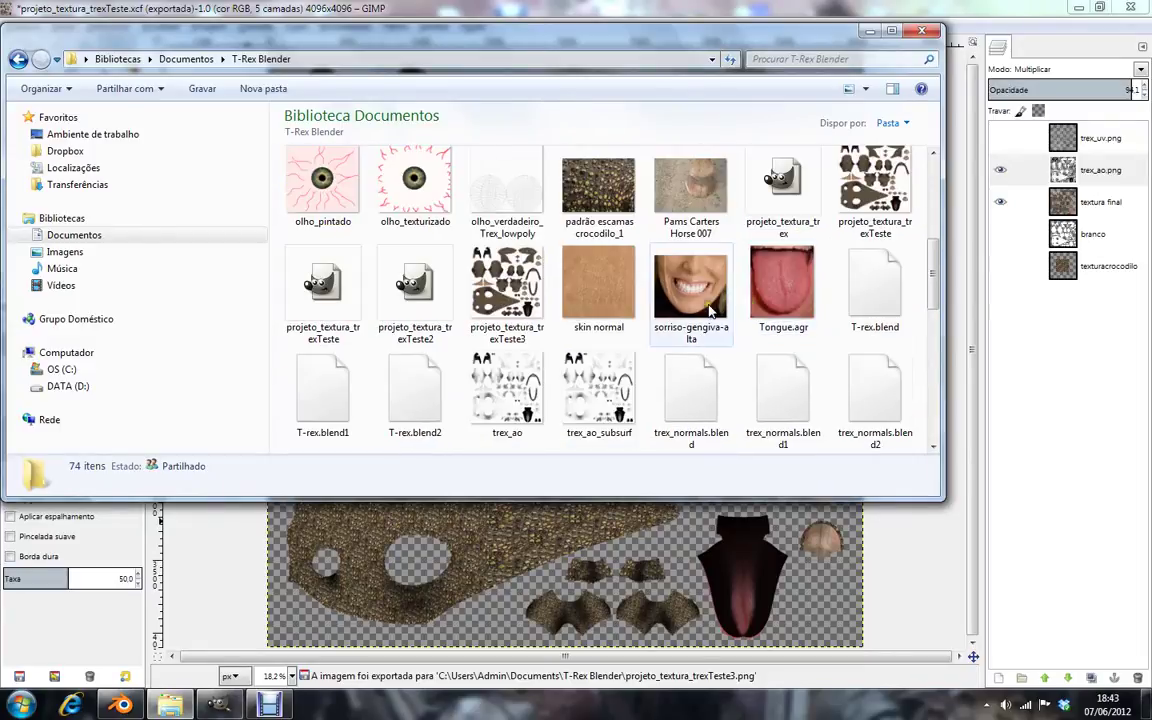
{"action": "double_click", "coordinate": [518, 316]}
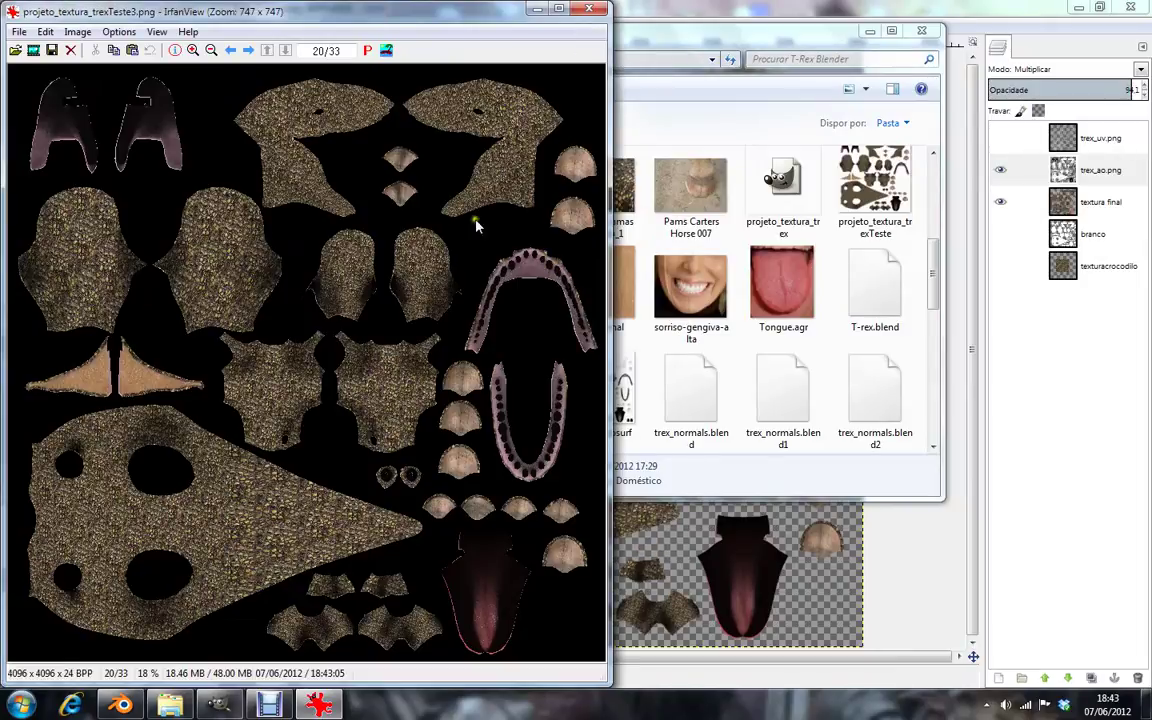
Review the exported texture sheet in IrfanView, reopening it once
{"action": "left_click_drag", "start_coordinate": [320, 22], "coordinate": [614, 51]}
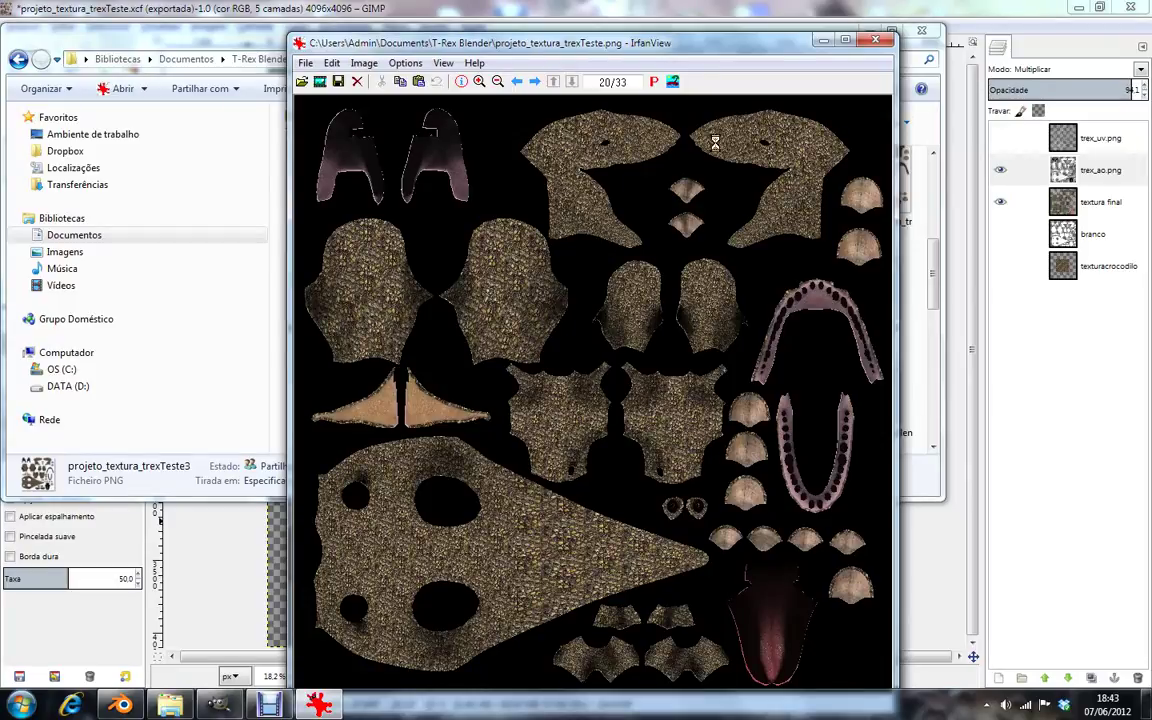
{"action": "key", "text": "Left"}
{"action": "key", "text": "Left"}
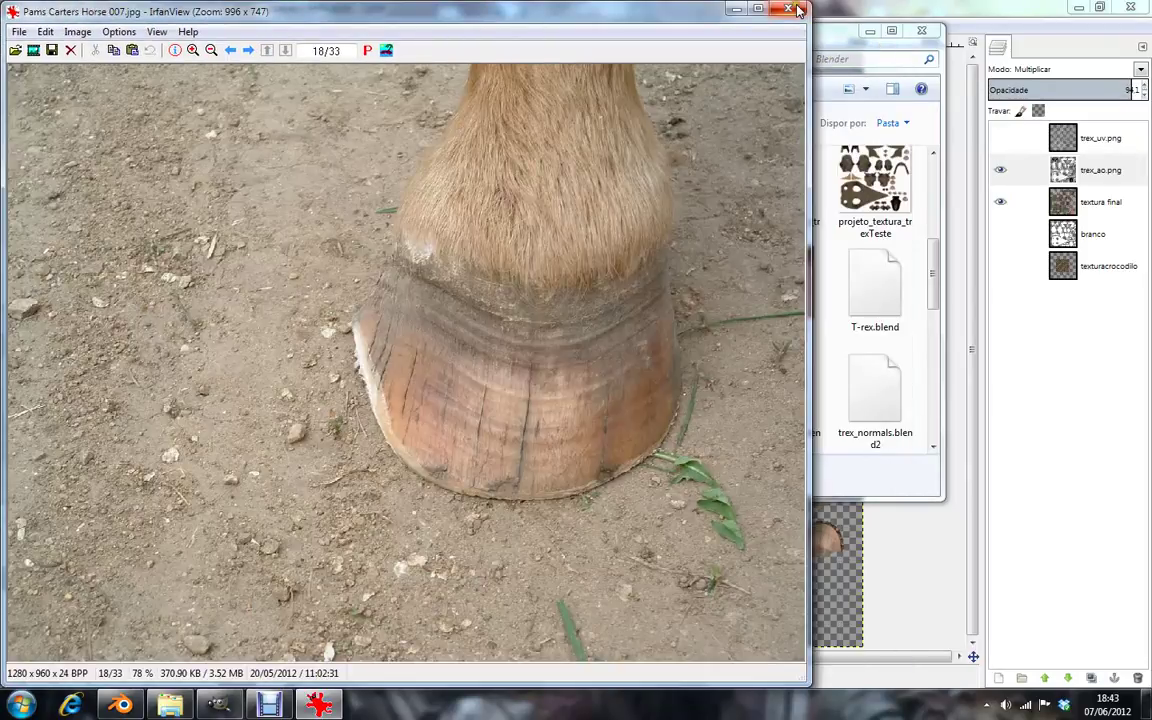
{"action": "key", "text": "Escape"}
{"action": "double_click", "coordinate": [519, 300]}
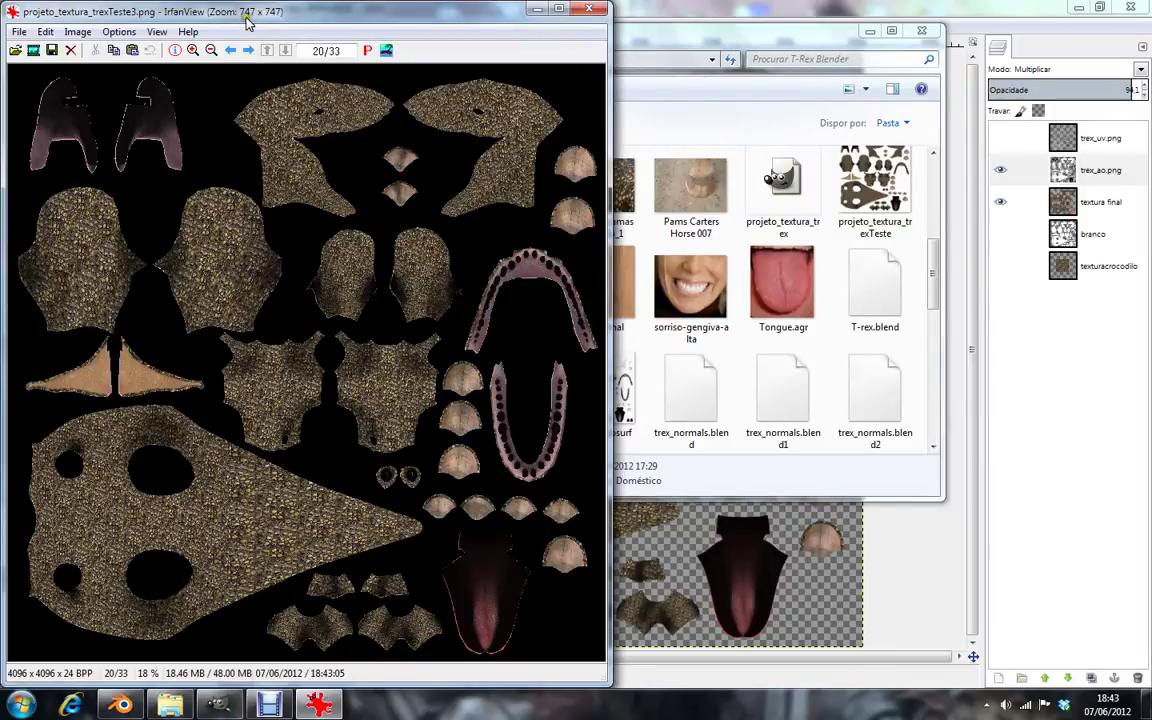
Close IrfanView and the Explorer window and return to Blender
{"action": "left_click", "coordinate": [588, 9]}
{"action": "left_click", "coordinate": [869, 31]}
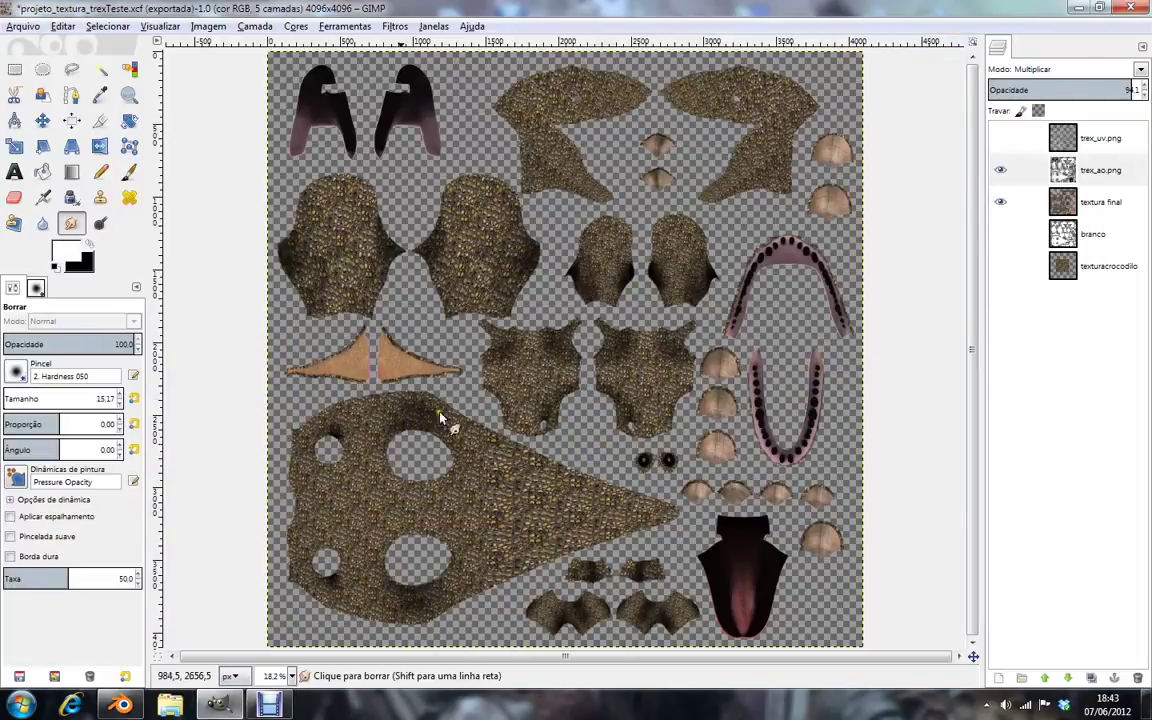
{"action": "left_click", "coordinate": [123, 706]}
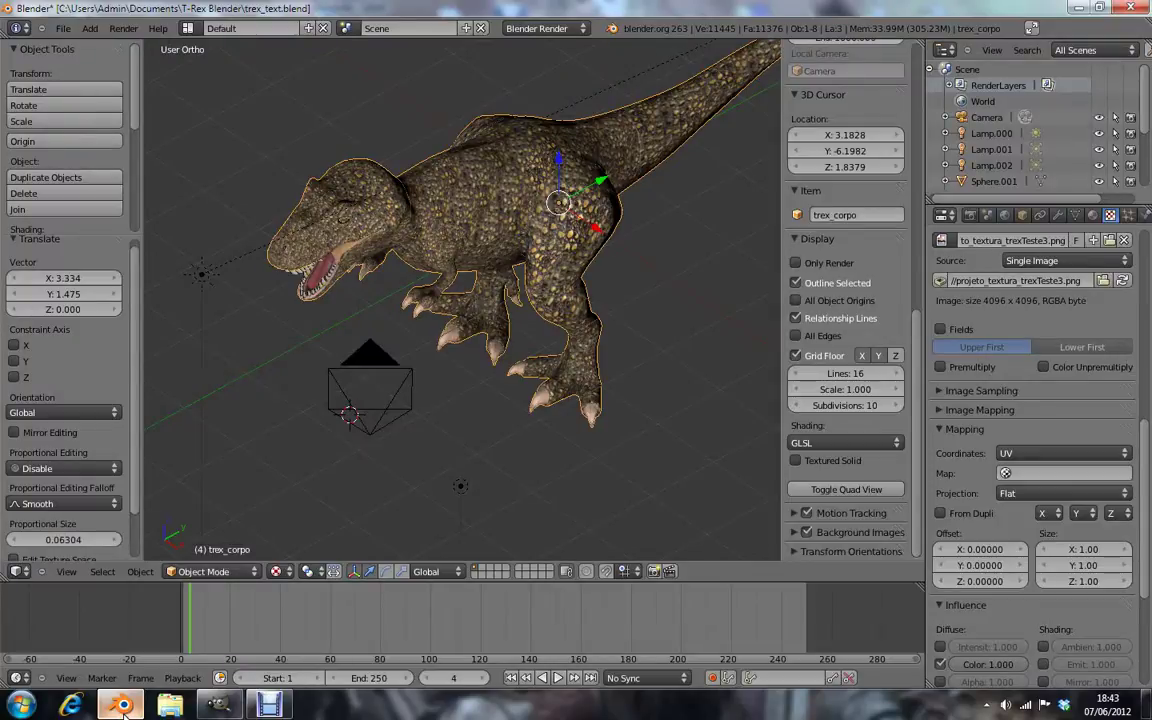
{"action": "scroll", "coordinate": [474, 341], "scroll_direction": "up", "scroll_amount": 2}
{"action": "mouse_move", "coordinate": [474, 341]}
{"action": "middle_mouse_down"}
{"action": "mouse_move", "coordinate": [452, 311]}
{"action": "mouse_move", "coordinate": [596, 319]}
{"action": "mouse_move", "coordinate": [452, 329]}
{"action": "mouse_move", "coordinate": [369, 320]}
{"action": "middle_mouse_up"}
{"action": "scroll", "coordinate": [452, 311], "scroll_direction": "down", "scroll_amount": 4}
{"action": "scroll", "coordinate": [424, 329], "scroll_direction": "up", "scroll_amount": 2}
{"action": "scroll", "coordinate": [494, 337], "scroll_direction": "up", "scroll_amount": 3}
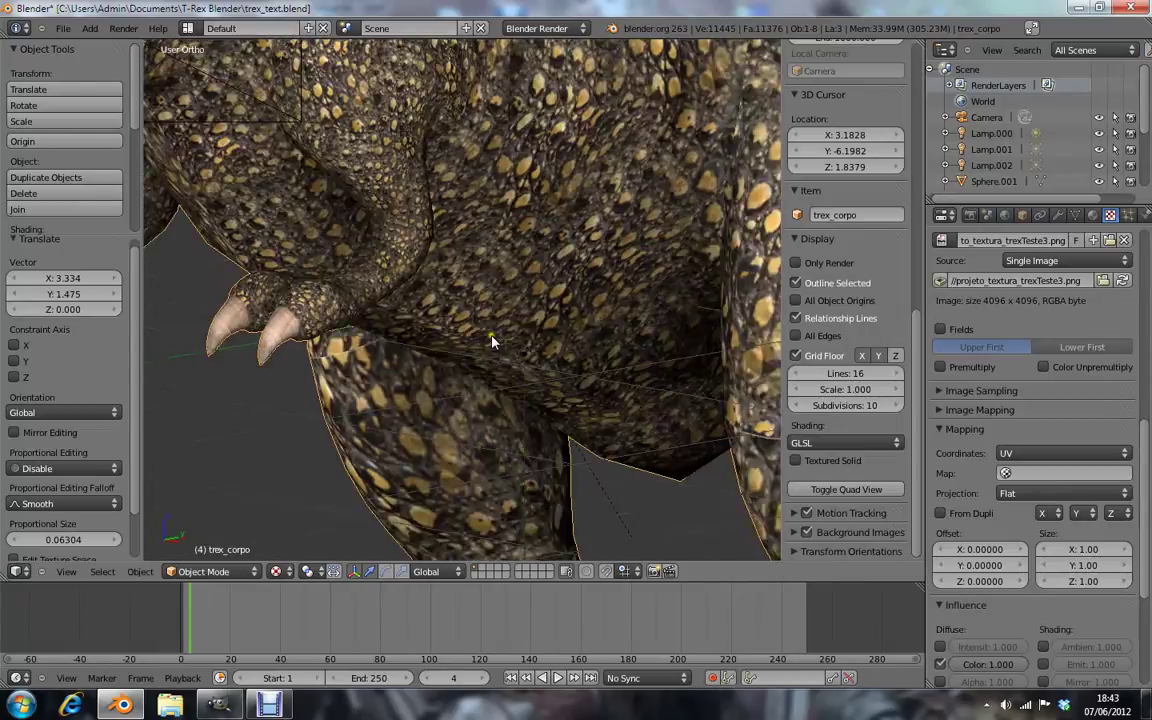
{"action": "scroll", "coordinate": [494, 337], "scroll_direction": "down", "scroll_amount": 2}
{"action": "scroll", "coordinate": [492, 342], "scroll_direction": "down", "scroll_amount": 3}
{"action": "scroll", "coordinate": [492, 342], "scroll_direction": "up", "scroll_amount": 2}
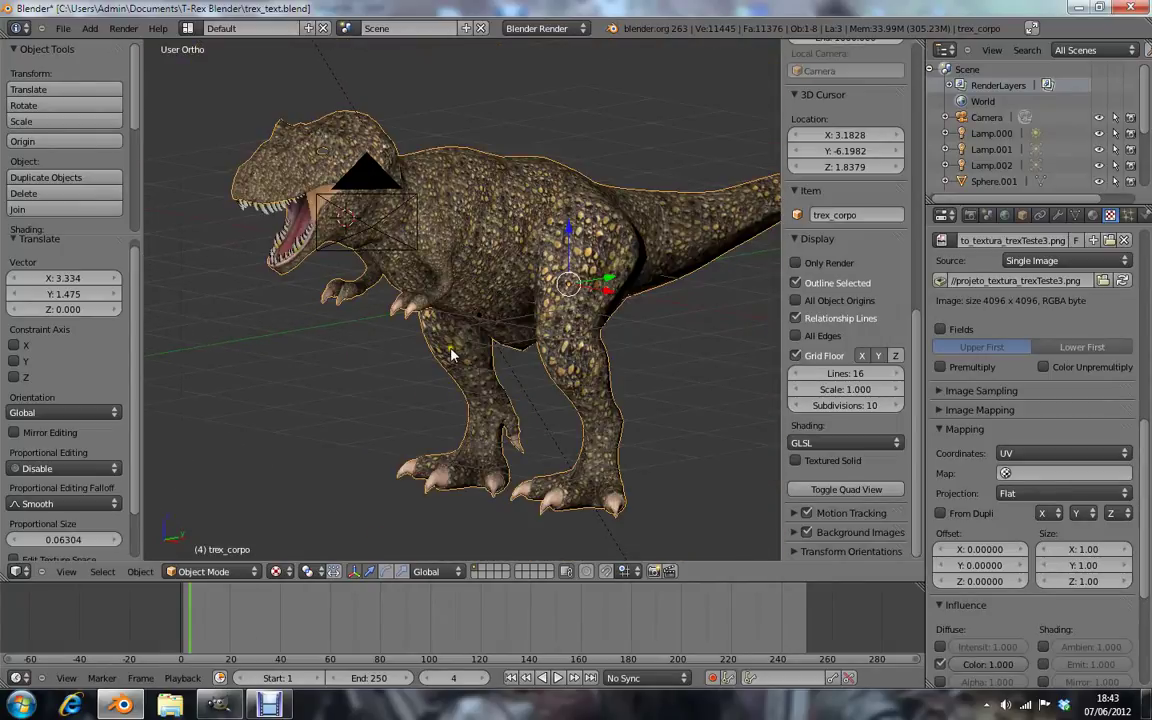
{"action": "middle_click_drag", "start_coordinate": [451, 354], "coordinate": [402, 374]}
{"action": "scroll", "coordinate": [637, 256], "scroll_direction": "up", "scroll_amount": 1}
{"action": "scroll", "coordinate": [343, 320], "scroll_direction": "down", "scroll_amount": 3}
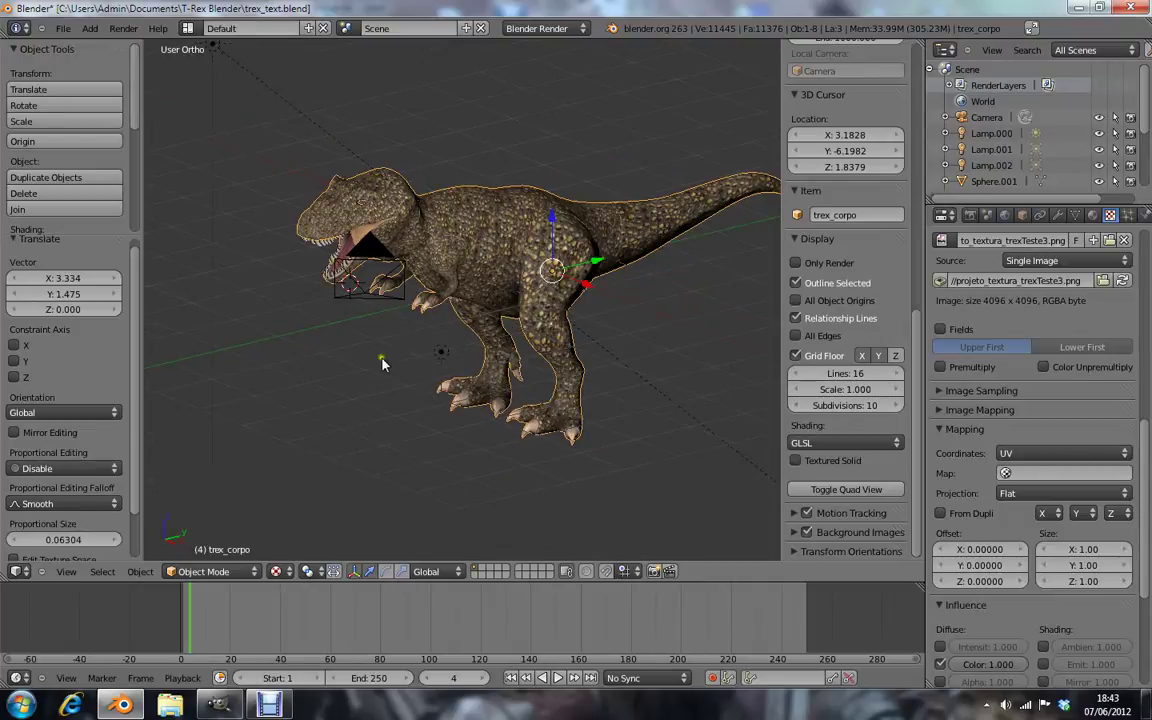
{"action": "scroll", "coordinate": [349, 389], "scroll_direction": "up", "scroll_amount": 2}
{"action": "mouse_move", "coordinate": [338, 380]}
{"action": "middle_mouse_down"}
{"action": "mouse_move", "coordinate": [586, 381]}
{"action": "mouse_move", "coordinate": [512, 391]}
{"action": "mouse_move", "coordinate": [252, 347]}
{"action": "mouse_move", "coordinate": [319, 390]}
{"action": "mouse_move", "coordinate": [365, 393]}
{"action": "mouse_move", "coordinate": [319, 347]}
{"action": "mouse_move", "coordinate": [442, 386]}
{"action": "mouse_move", "coordinate": [604, 393]}
{"action": "mouse_move", "coordinate": [524, 370]}
{"action": "mouse_move", "coordinate": [326, 348]}
{"action": "middle_mouse_up"}
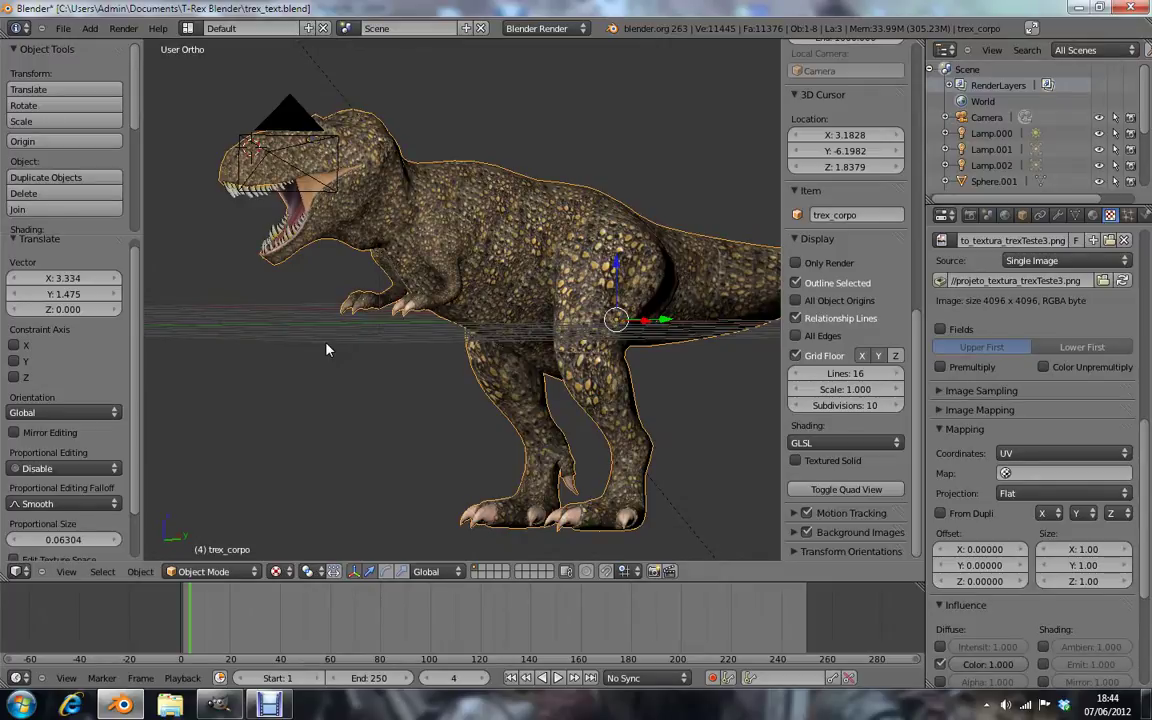
{"action": "mouse_move", "coordinate": [326, 349]}
{"action": "middle_mouse_down"}
{"action": "mouse_move", "coordinate": [369, 348]}
{"action": "mouse_move", "coordinate": [383, 306]}
{"action": "mouse_move", "coordinate": [459, 326]}
{"action": "mouse_move", "coordinate": [420, 352]}
{"action": "mouse_move", "coordinate": [345, 352]}
{"action": "mouse_move", "coordinate": [368, 329]}
{"action": "mouse_move", "coordinate": [496, 368]}
{"action": "mouse_move", "coordinate": [414, 386]}
{"action": "mouse_move", "coordinate": [409, 355]}
{"action": "mouse_move", "coordinate": [480, 350]}
{"action": "mouse_move", "coordinate": [400, 345]}
{"action": "mouse_move", "coordinate": [434, 336]}
{"action": "mouse_move", "coordinate": [380, 319]}
{"action": "mouse_move", "coordinate": [463, 326]}
{"action": "mouse_move", "coordinate": [589, 287]}
{"action": "mouse_move", "coordinate": [379, 337]}
{"action": "middle_mouse_up"}
{"action": "scroll", "coordinate": [379, 337], "scroll_direction": "up", "scroll_amount": 5}
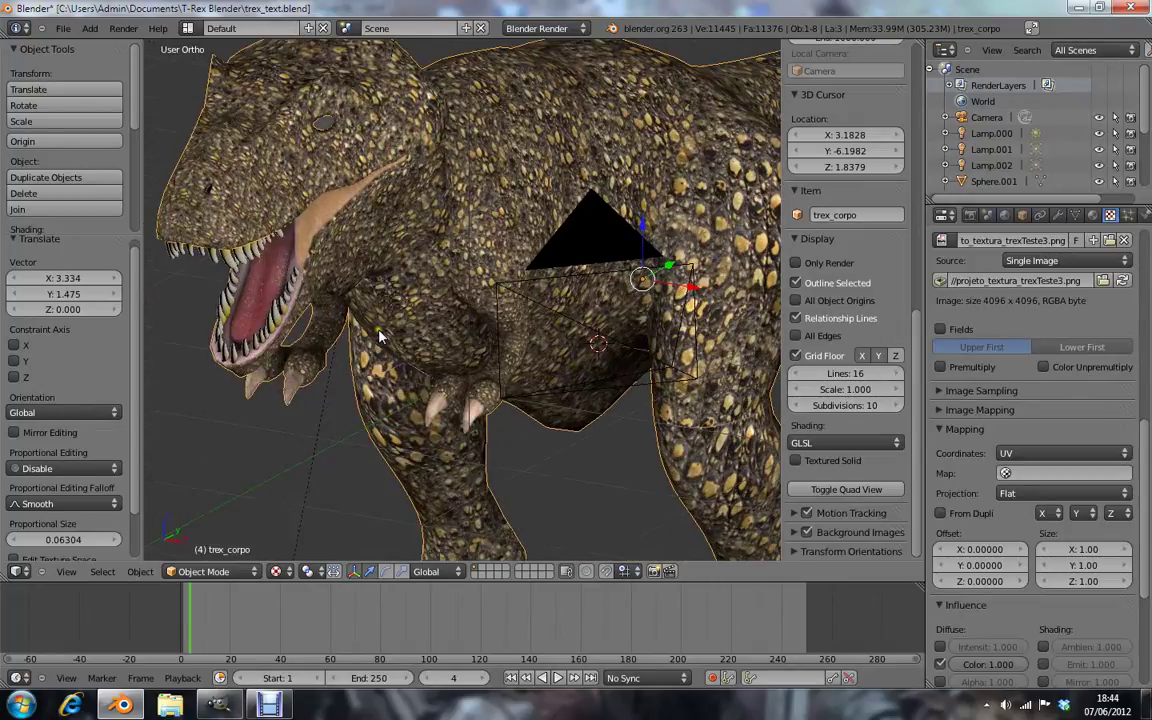
{"action": "scroll", "coordinate": [379, 337], "scroll_direction": "up", "scroll_amount": 2}
{"action": "scroll", "coordinate": [450, 350], "scroll_direction": "up", "scroll_amount": 2}
{"action": "scroll", "coordinate": [500, 360], "scroll_direction": "up", "scroll_amount": 2}
{"action": "scroll", "coordinate": [539, 373], "scroll_direction": "up", "scroll_amount": 2}
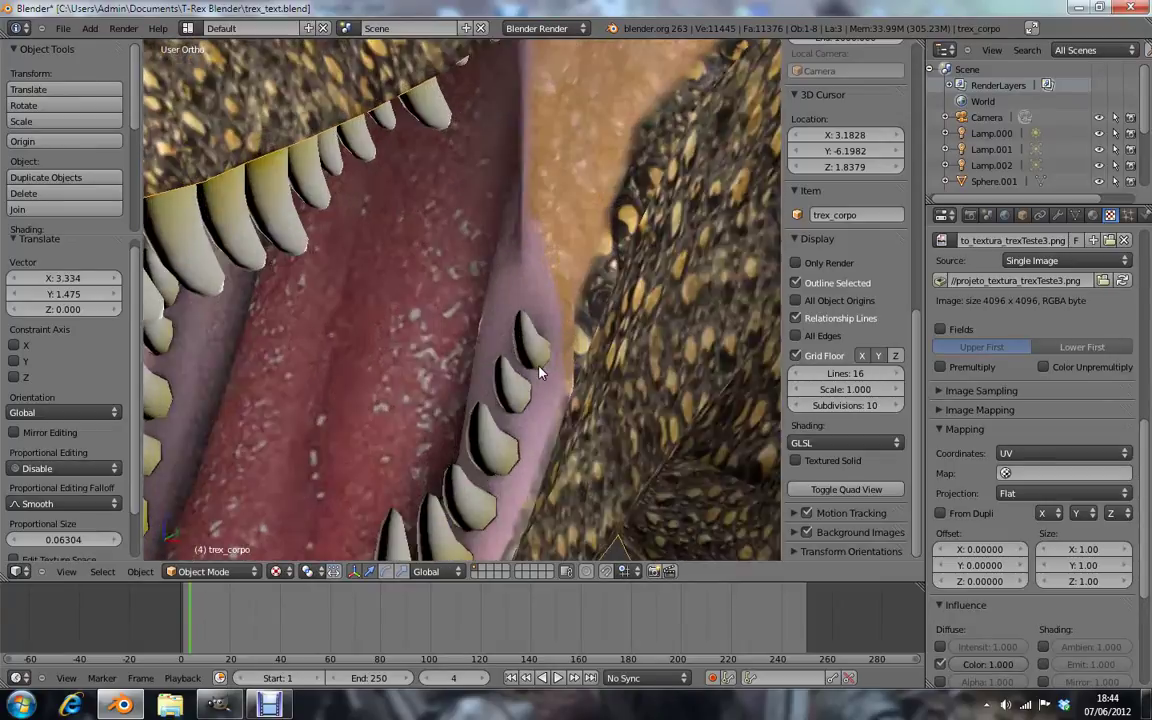
{"action": "scroll", "coordinate": [578, 362], "scroll_direction": "up", "scroll_amount": 2}
{"action": "middle_click_drag", "start_coordinate": [580, 364], "coordinate": [548, 368]}
{"action": "scroll", "coordinate": [548, 368], "scroll_direction": "down", "scroll_amount": 3}
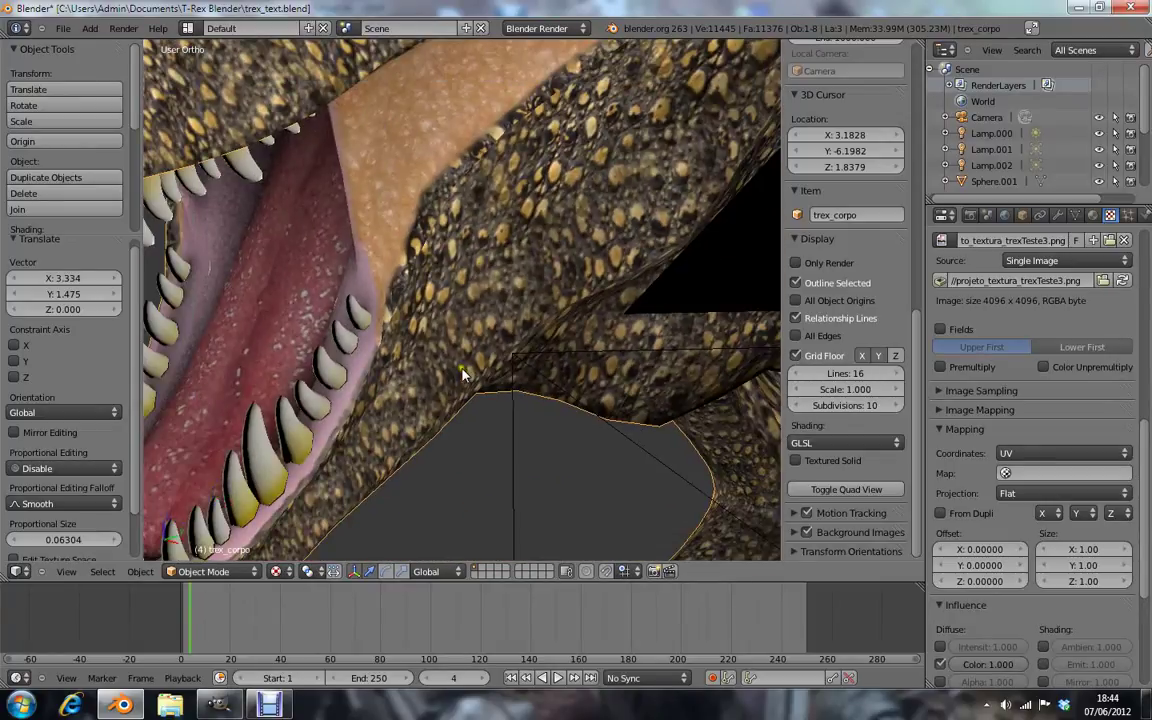
{"action": "scroll", "coordinate": [555, 355], "scroll_direction": "up", "scroll_amount": 2}
{"action": "scroll", "coordinate": [565, 345], "scroll_direction": "up", "scroll_amount": 1}
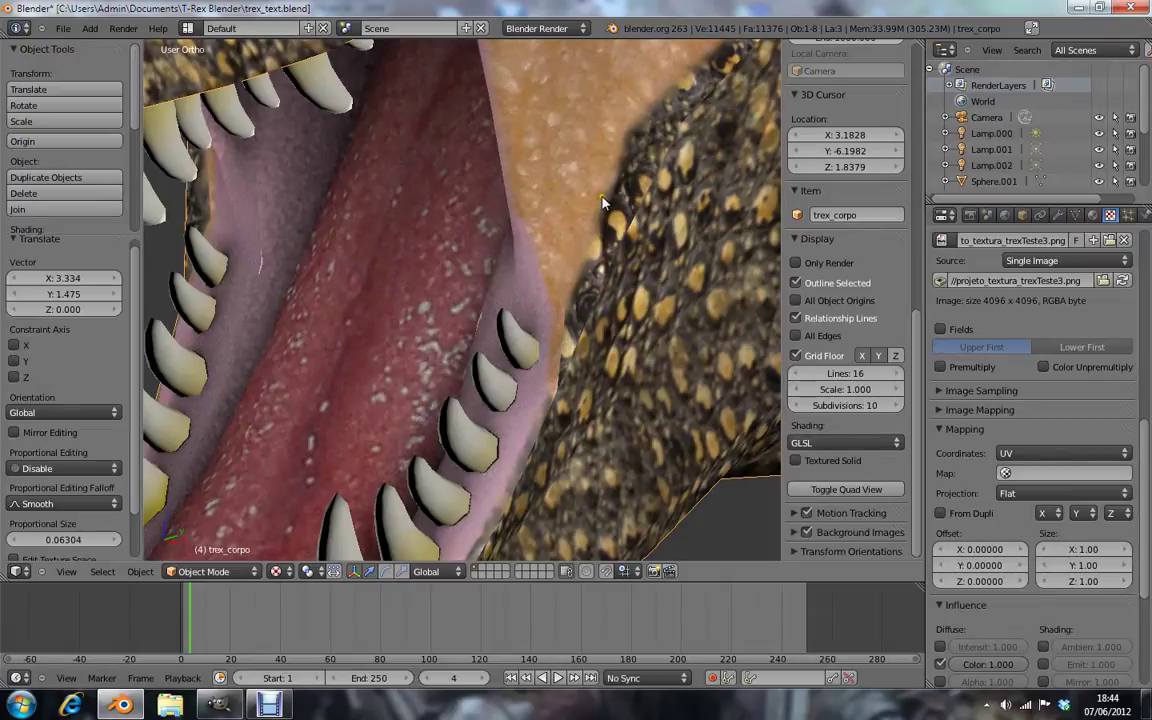
{"action": "scroll", "coordinate": [603, 203], "scroll_direction": "down", "scroll_amount": 3}
{"action": "scroll", "coordinate": [560, 300], "scroll_direction": "down", "scroll_amount": 3}
{"action": "scroll", "coordinate": [560, 300], "scroll_direction": "down", "scroll_amount": 3}
{"action": "scroll", "coordinate": [568, 325], "scroll_direction": "down", "scroll_amount": 1}
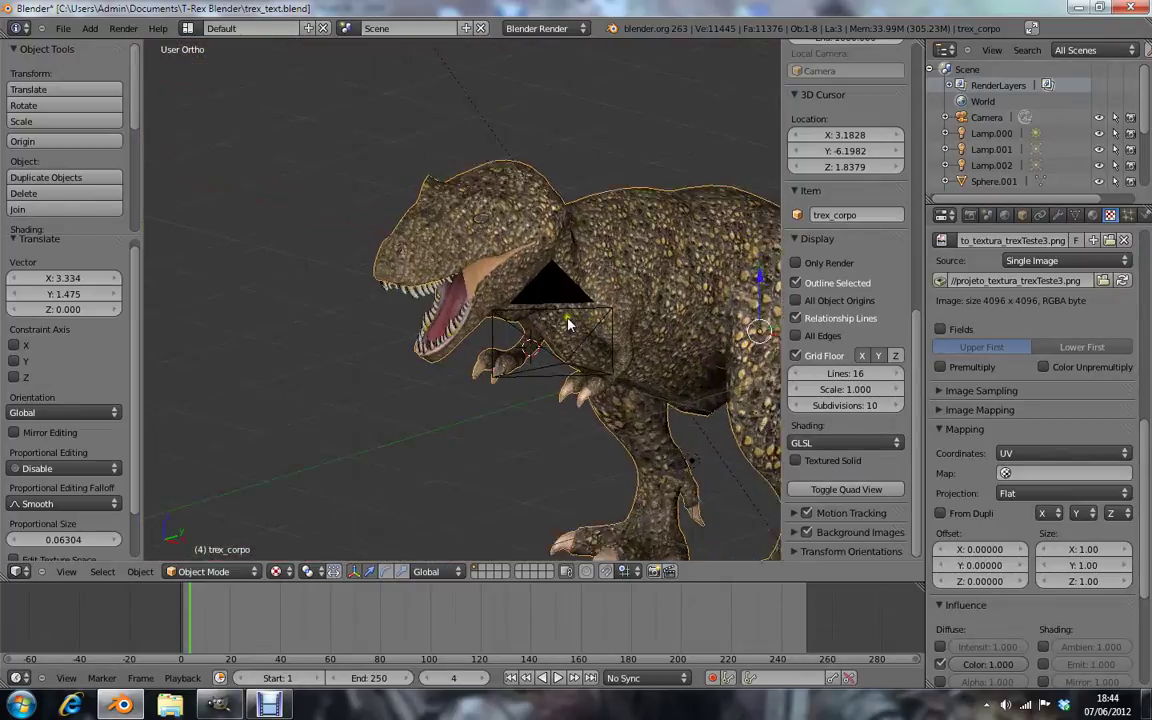
{"action": "scroll", "coordinate": [568, 325], "scroll_direction": "up", "scroll_amount": 1}
{"action": "mouse_move", "coordinate": [398, 342]}
{"action": "middle_mouse_down"}
{"action": "mouse_move", "coordinate": [621, 346]}
{"action": "mouse_move", "coordinate": [305, 340]}
{"action": "mouse_move", "coordinate": [435, 289]}
{"action": "middle_mouse_up"}
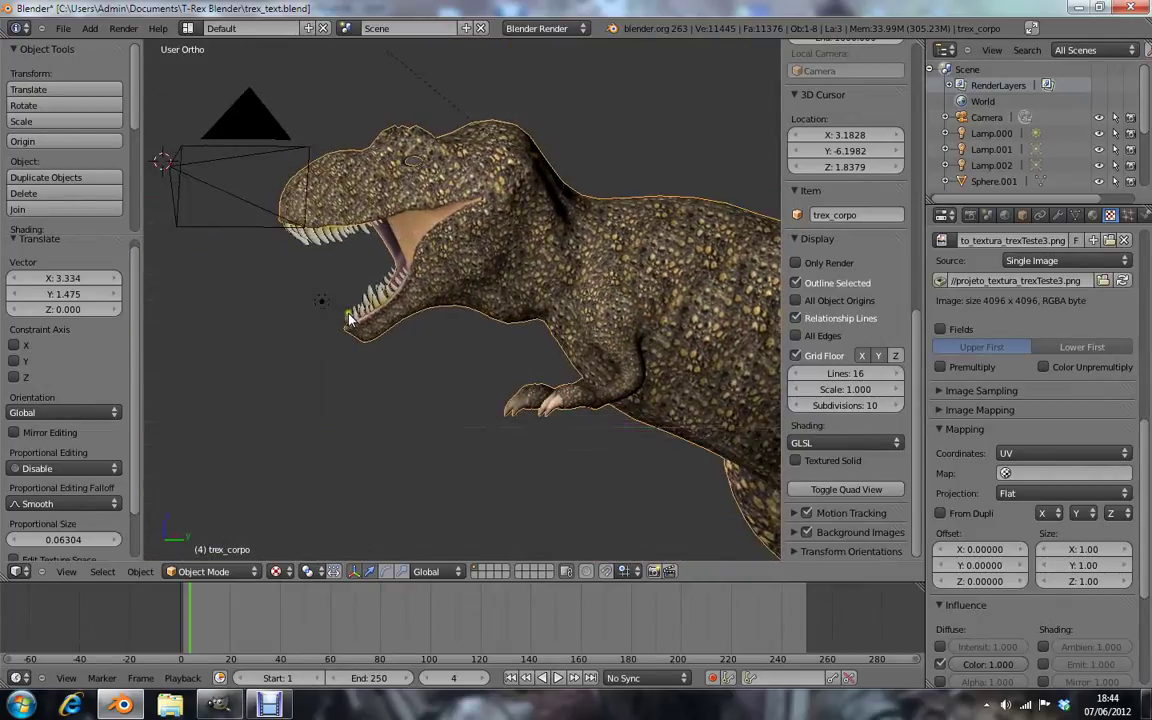
{"action": "scroll", "coordinate": [435, 289], "scroll_direction": "up", "scroll_amount": 2}
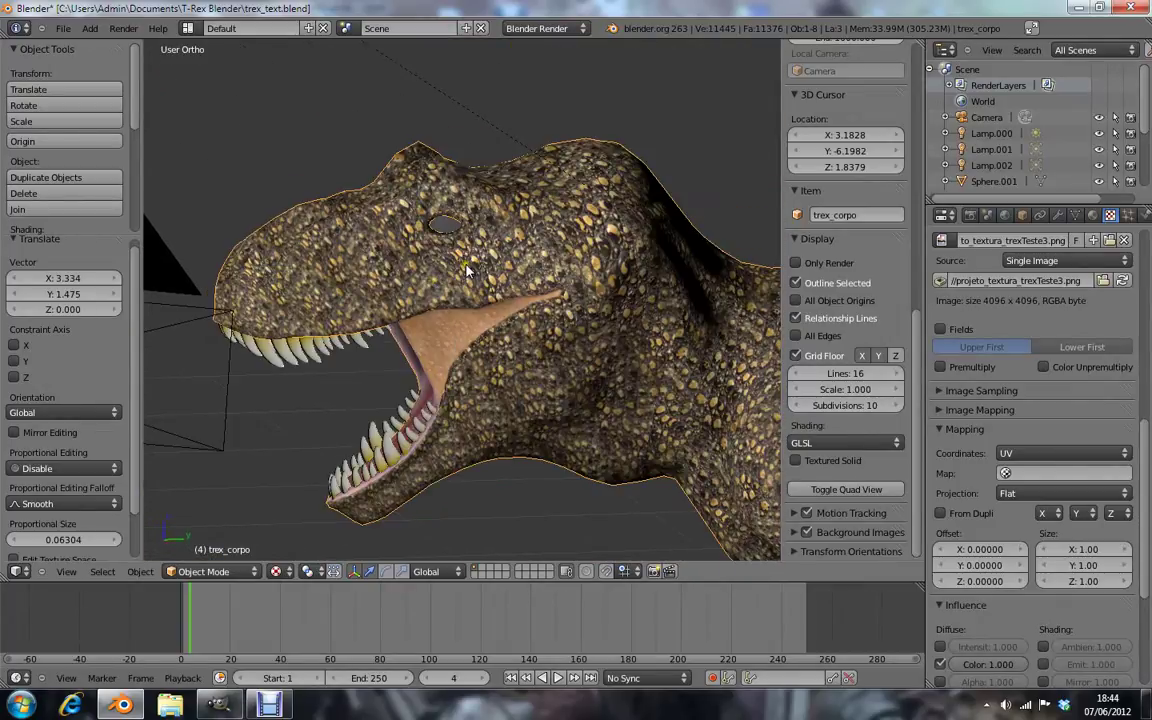
{"action": "scroll", "coordinate": [450, 300], "scroll_direction": "up", "scroll_amount": 2}
{"action": "scroll", "coordinate": [500, 330], "scroll_direction": "up", "scroll_amount": 4}
{"action": "scroll", "coordinate": [530, 340], "scroll_direction": "up", "scroll_amount": 2}
{"action": "scroll", "coordinate": [558, 342], "scroll_direction": "up", "scroll_amount": 2}
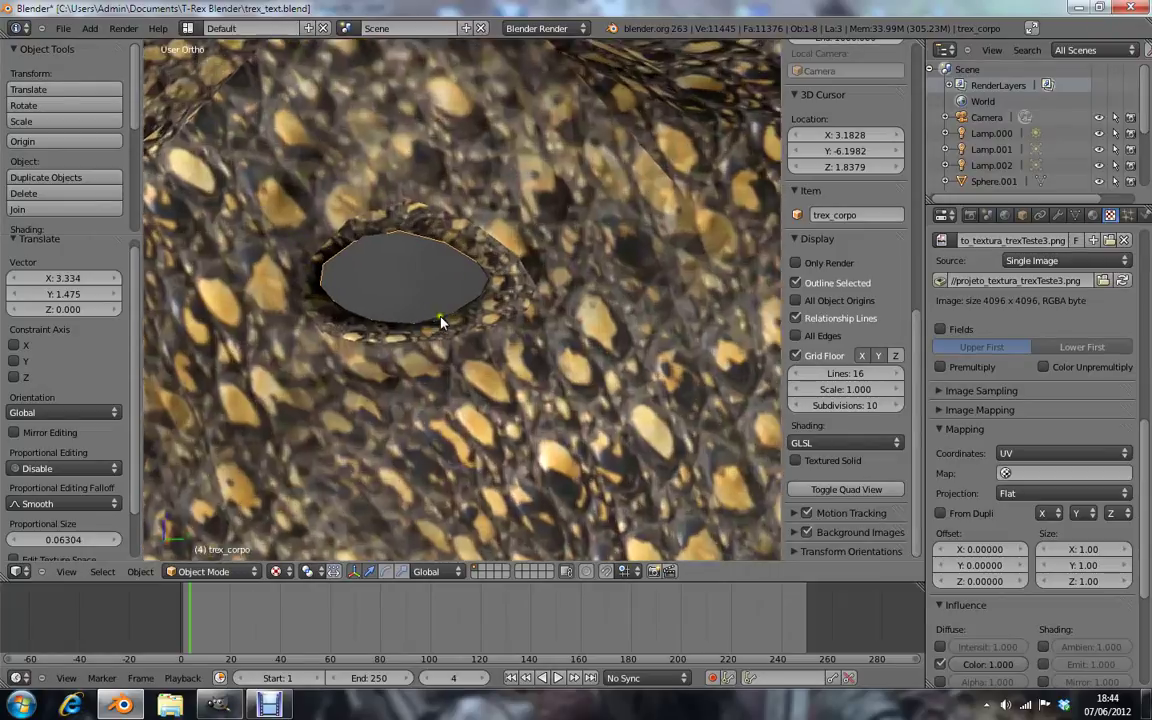
{"action": "scroll", "coordinate": [467, 325], "scroll_direction": "up", "scroll_amount": 3}
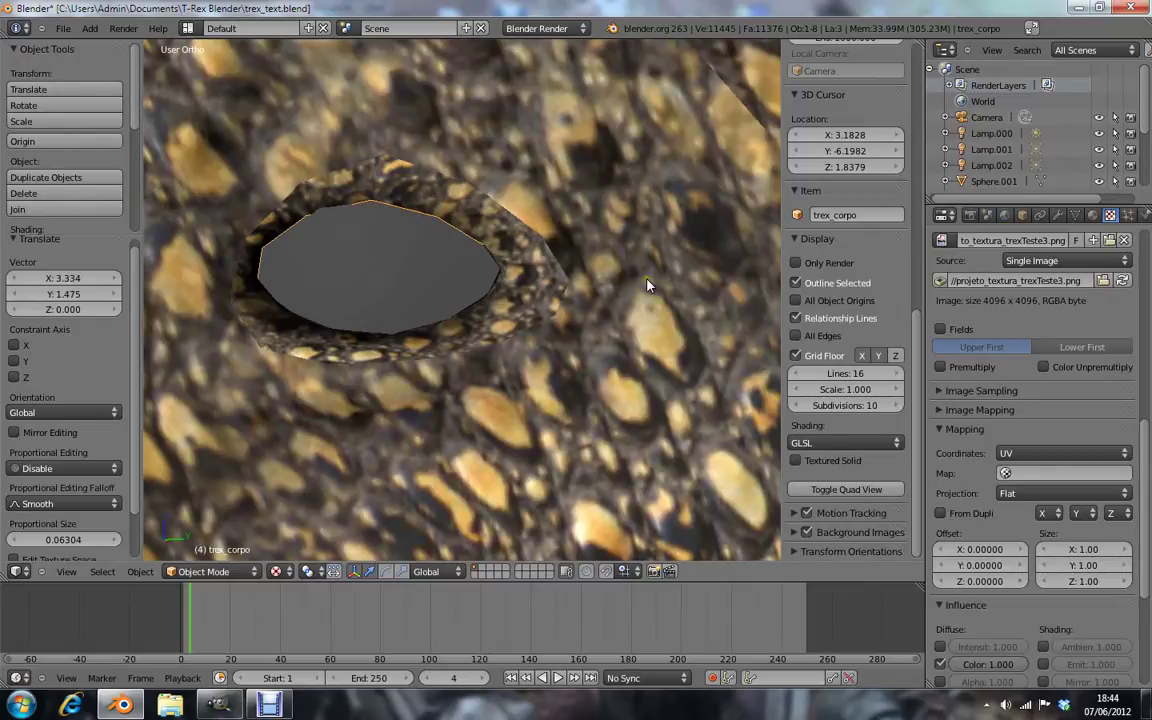
{"action": "scroll", "coordinate": [645, 285], "scroll_direction": "down", "scroll_amount": 2}
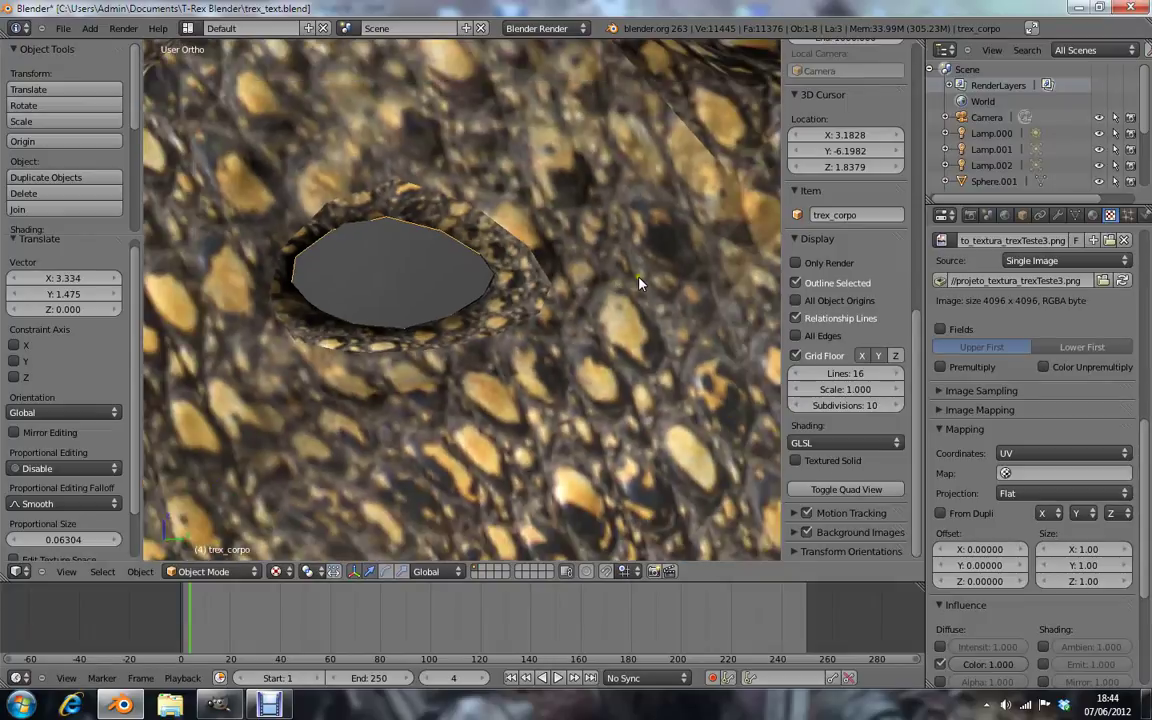
{"action": "scroll", "coordinate": [640, 283], "scroll_direction": "down", "scroll_amount": 3}
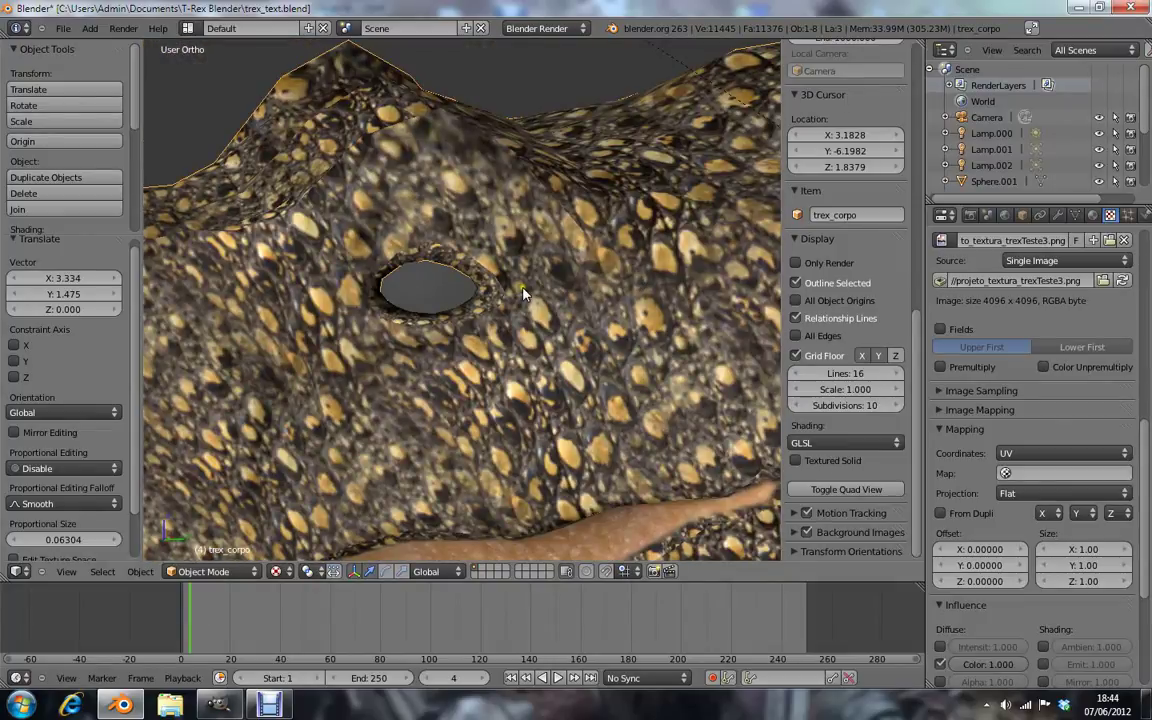
{"action": "scroll", "coordinate": [328, 300], "scroll_direction": "up", "scroll_amount": 1}
{"action": "middle_click_drag", "start_coordinate": [324, 252], "coordinate": [333, 249]}
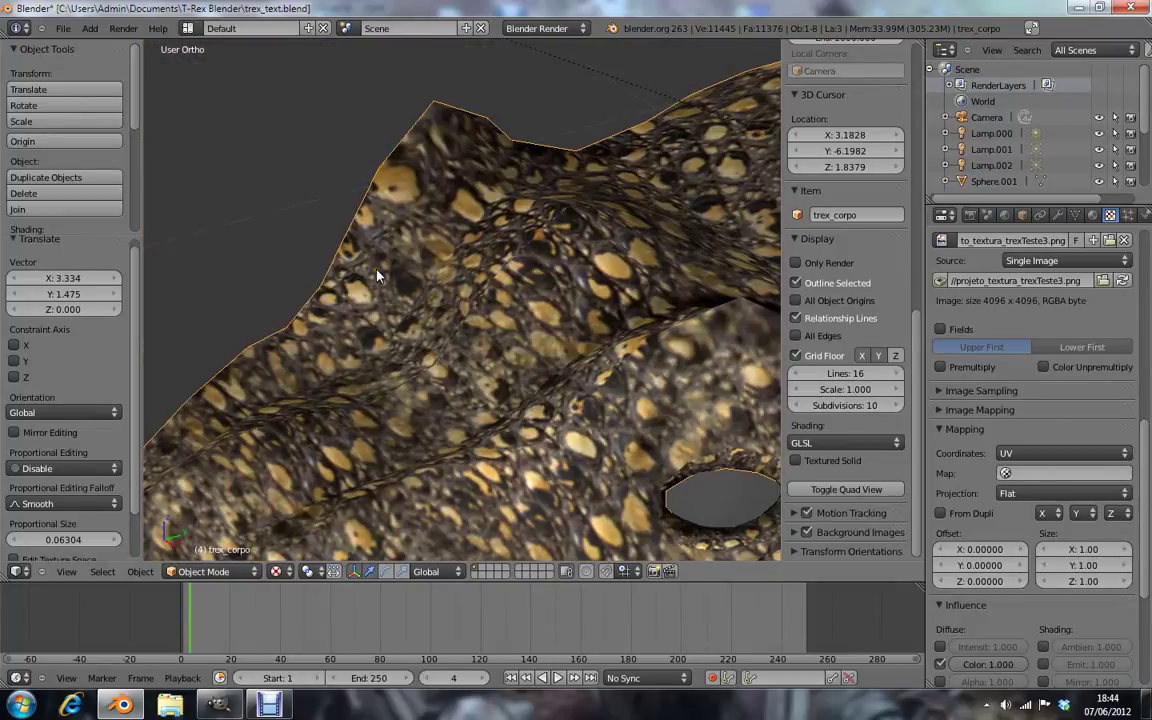
{"action": "scroll", "coordinate": [390, 275], "scroll_direction": "up", "scroll_amount": 3}
{"action": "scroll", "coordinate": [450, 303], "scroll_direction": "up", "scroll_amount": 2}
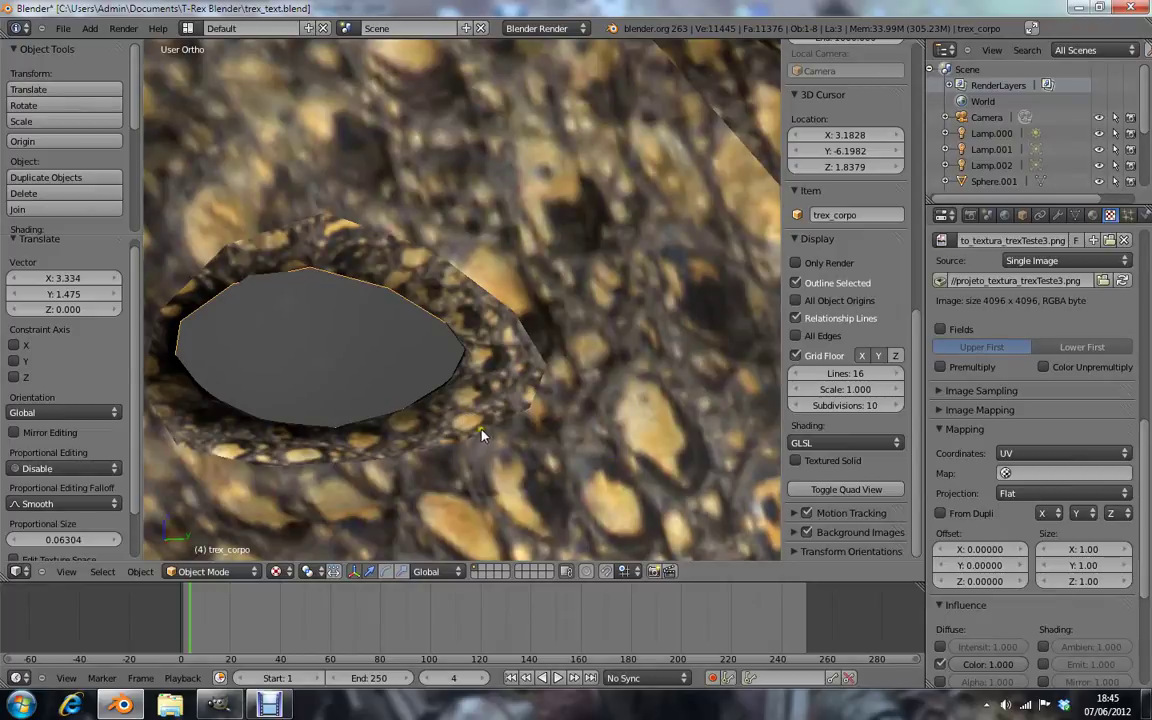
Orbit and zoom the viewport to inspect the T-rex head and mouth from the side
{"action": "scroll", "coordinate": [470, 408], "scroll_direction": "down", "scroll_amount": 4}
{"action": "middle_click_drag", "start_coordinate": [432, 340], "coordinate": [475, 236]}
{"action": "scroll", "coordinate": [498, 318], "scroll_direction": "up", "scroll_amount": 3}
{"action": "scroll", "coordinate": [498, 318], "scroll_direction": "up", "scroll_amount": 2}
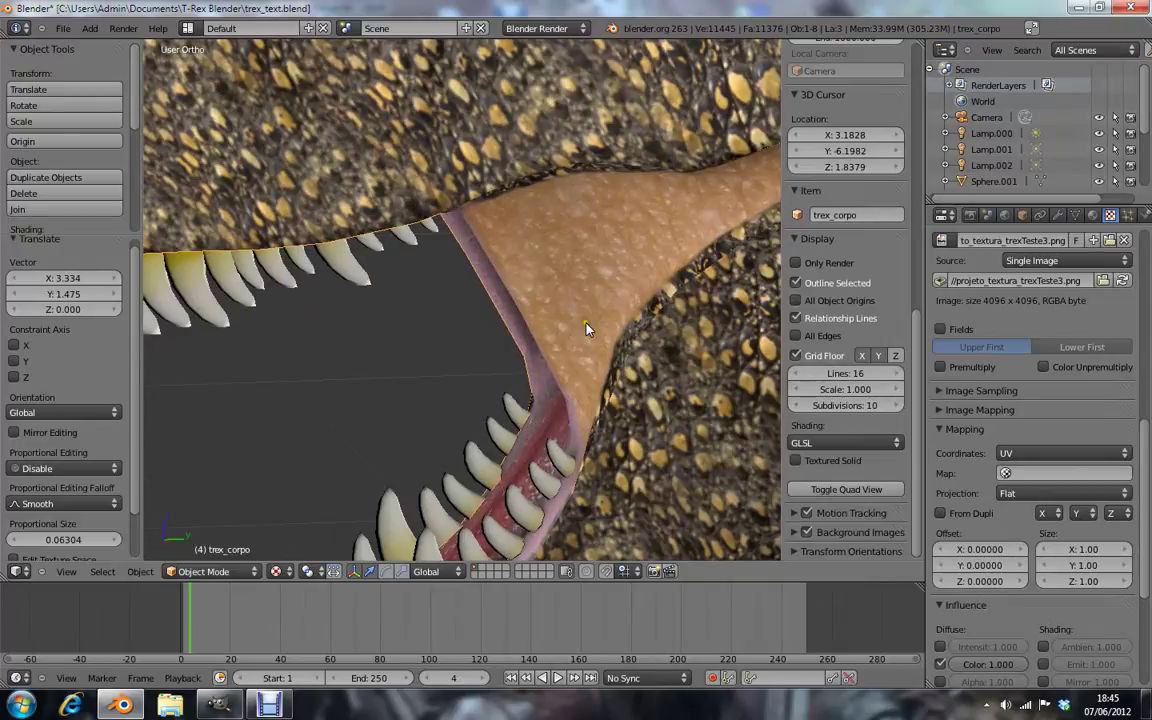
{"action": "mouse_move", "coordinate": [586, 325]}
{"action": "middle_mouse_down"}
{"action": "mouse_move", "coordinate": [609, 303]}
{"action": "mouse_move", "coordinate": [360, 327]}
{"action": "mouse_move", "coordinate": [481, 267]}
{"action": "mouse_move", "coordinate": [602, 264]}
{"action": "mouse_move", "coordinate": [489, 216]}
{"action": "mouse_move", "coordinate": [489, 237]}
{"action": "mouse_move", "coordinate": [419, 278]}
{"action": "mouse_move", "coordinate": [415, 224]}
{"action": "middle_mouse_up"}
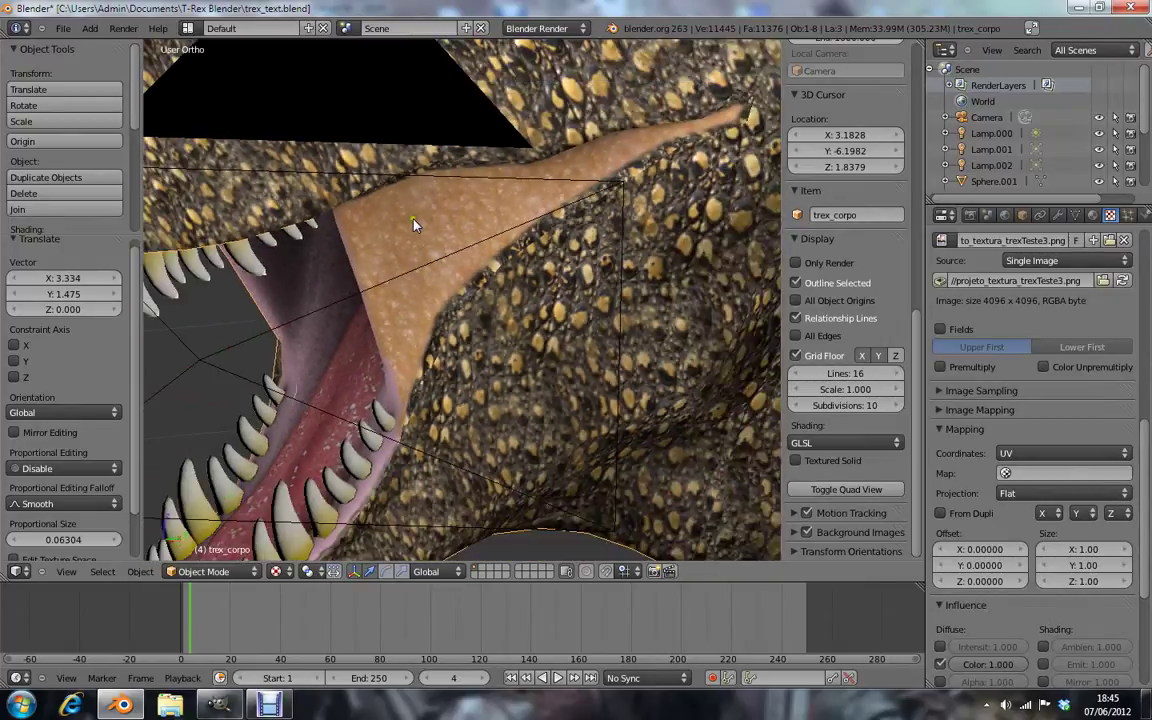
{"action": "scroll", "coordinate": [415, 224], "scroll_direction": "down", "scroll_amount": 6}
Hide the Camera object with H and bring the GIMP texture window forward
{"action": "right_click", "coordinate": [478, 324]}
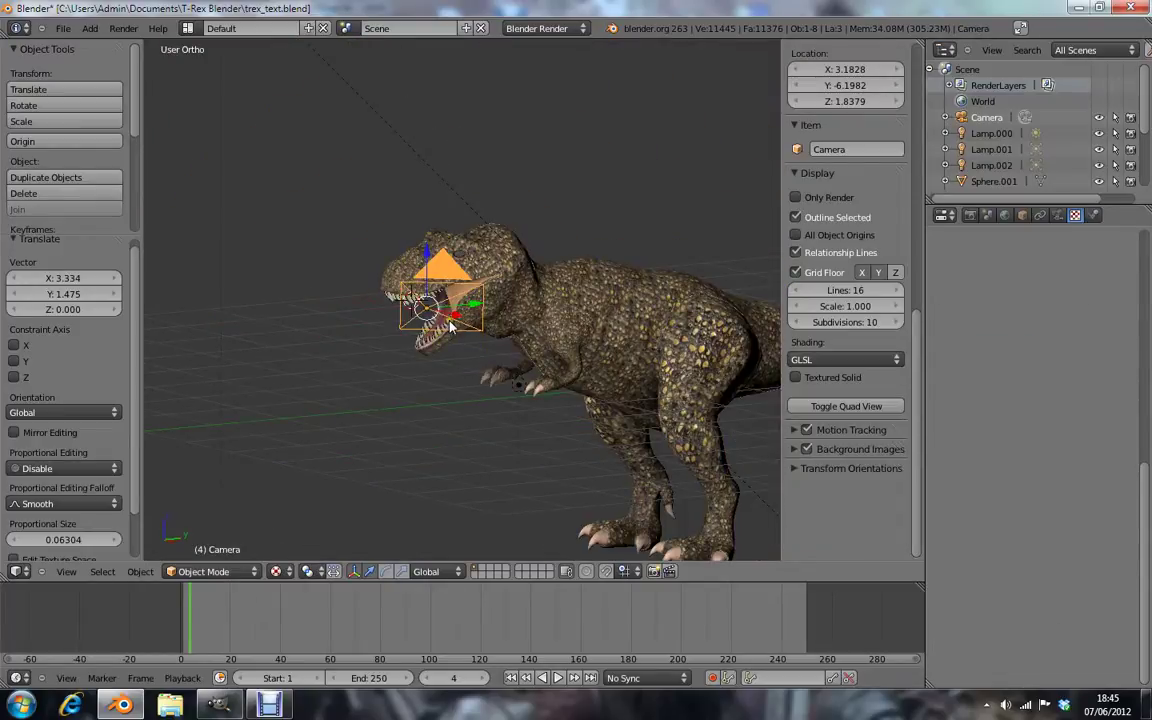
{"action": "key", "text": "h"}
{"action": "scroll", "coordinate": [443, 325], "scroll_direction": "up", "scroll_amount": 4}
{"action": "scroll", "coordinate": [443, 325], "scroll_direction": "up", "scroll_amount": 5}
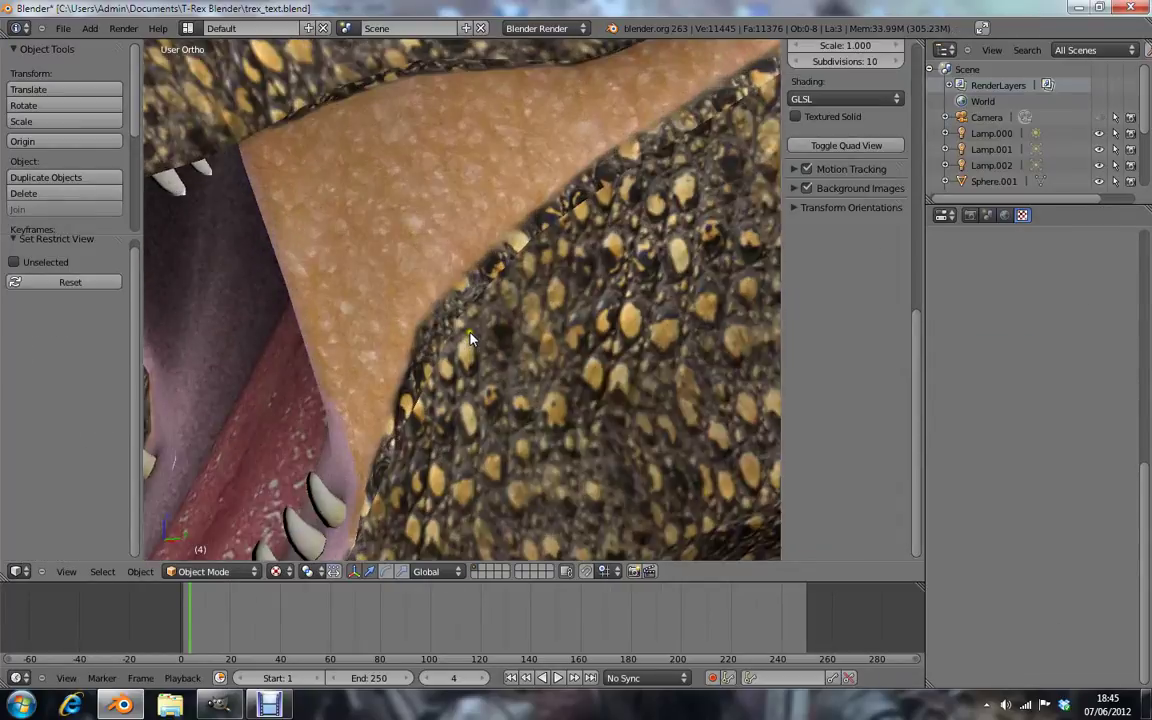
{"action": "scroll", "coordinate": [447, 380], "scroll_direction": "up", "scroll_amount": 1}
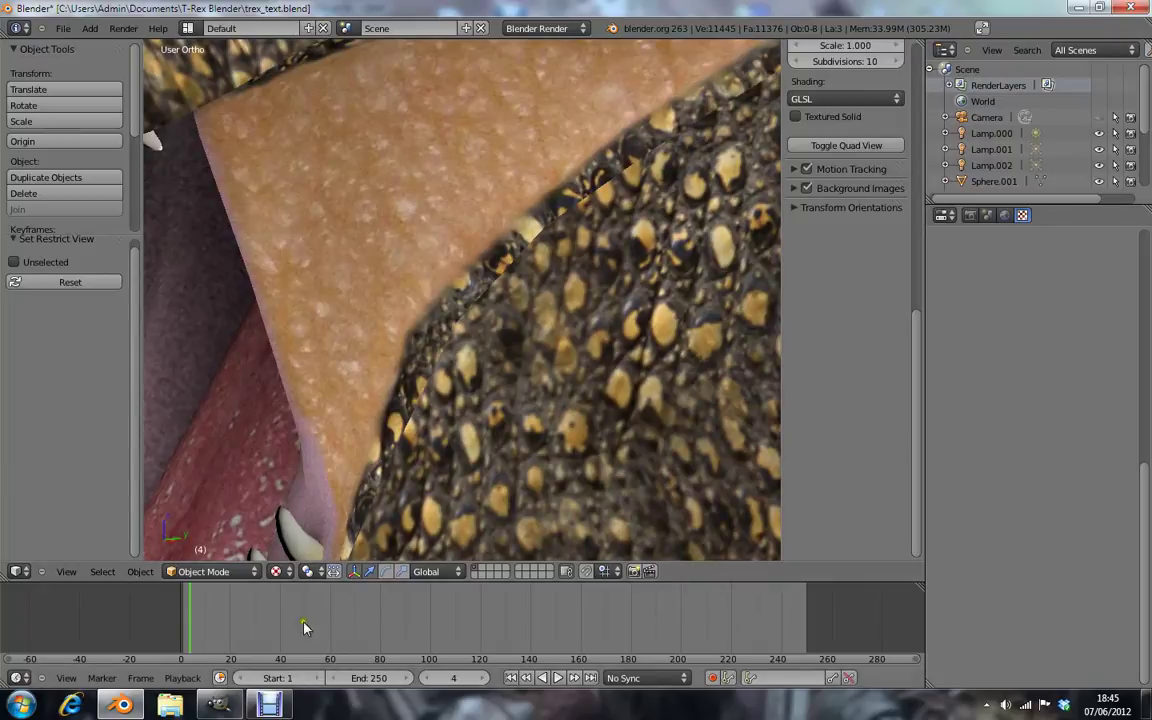
{"action": "left_click", "coordinate": [218, 705]}
Zoom GIMP's view of the orange triangle to 100%, leave the texture unchanged, and return to Blender
{"action": "scroll", "coordinate": [381, 348], "scroll_direction": "up", "scroll_amount": 2, "text": "ctrl"}
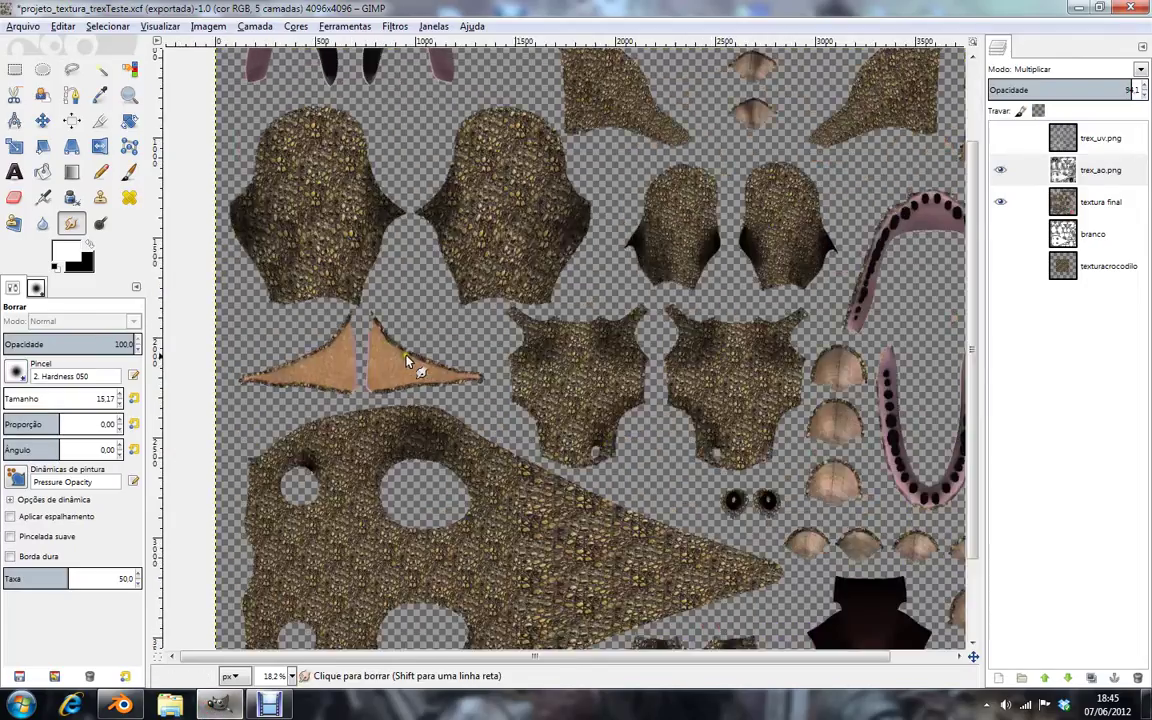
{"action": "scroll", "coordinate": [405, 360], "scroll_direction": "up", "scroll_amount": 3, "text": "ctrl"}
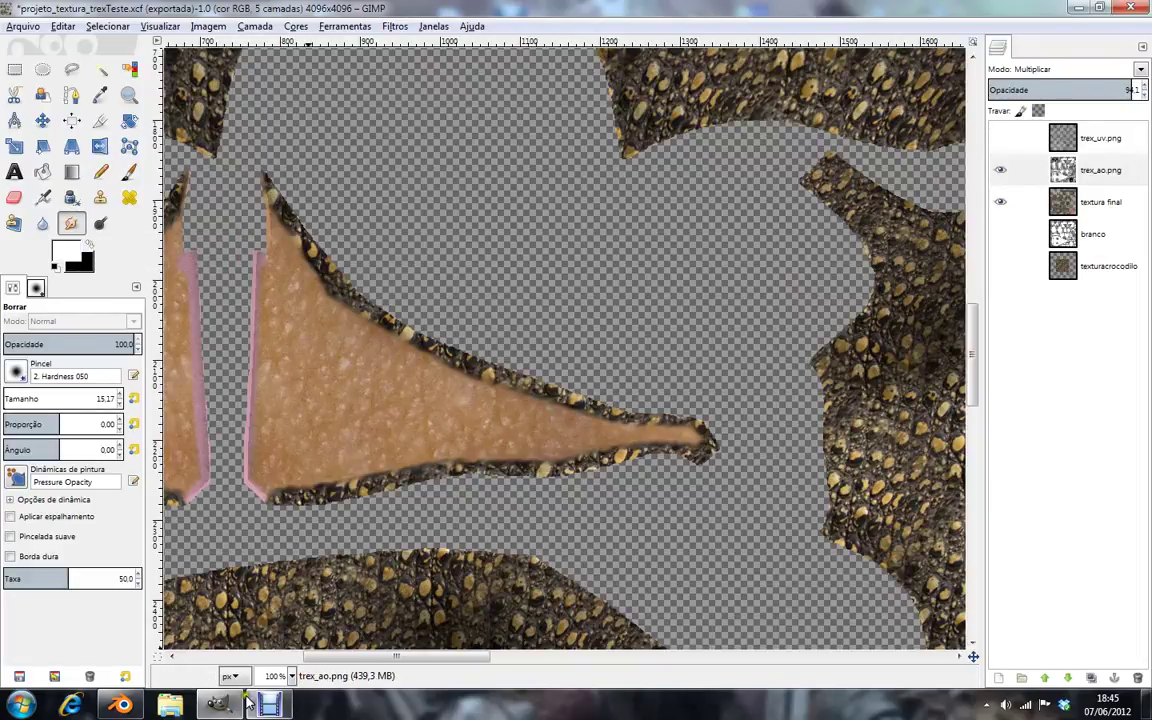
{"action": "left_click", "coordinate": [120, 705]}
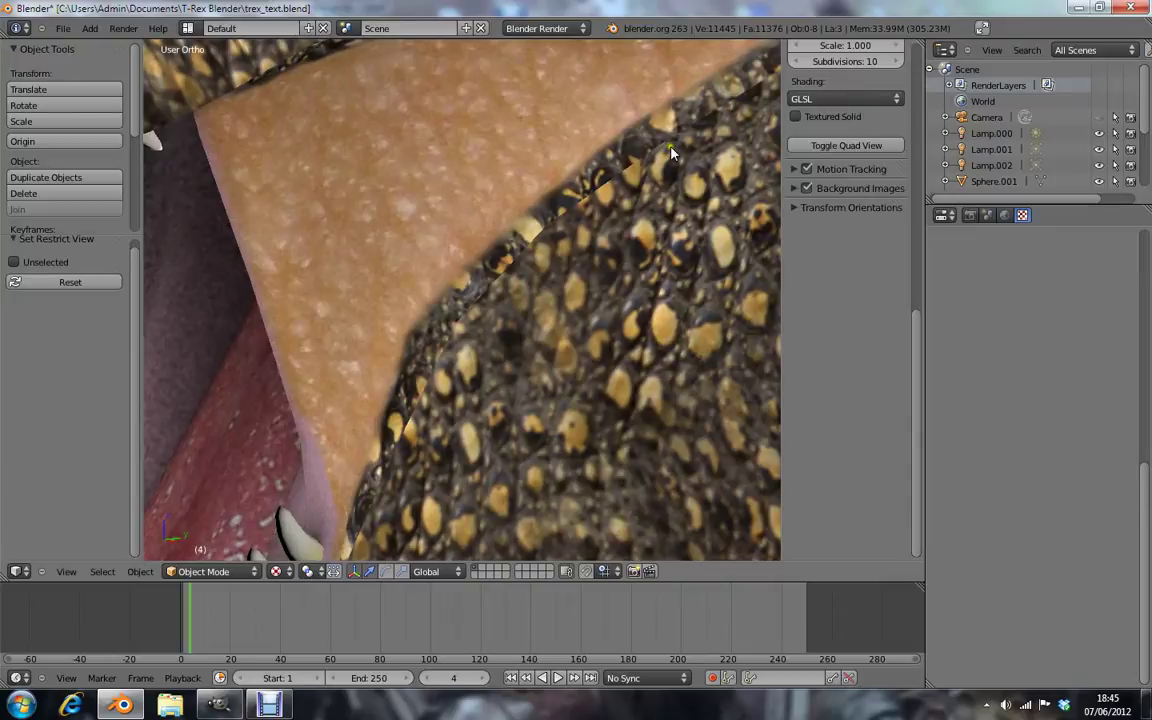
{"action": "scroll", "coordinate": [572, 262], "scroll_direction": "down", "scroll_amount": 2}
{"action": "scroll", "coordinate": [572, 262], "scroll_direction": "down", "scroll_amount": 2}
{"action": "scroll", "coordinate": [572, 262], "scroll_direction": "down", "scroll_amount": 2}
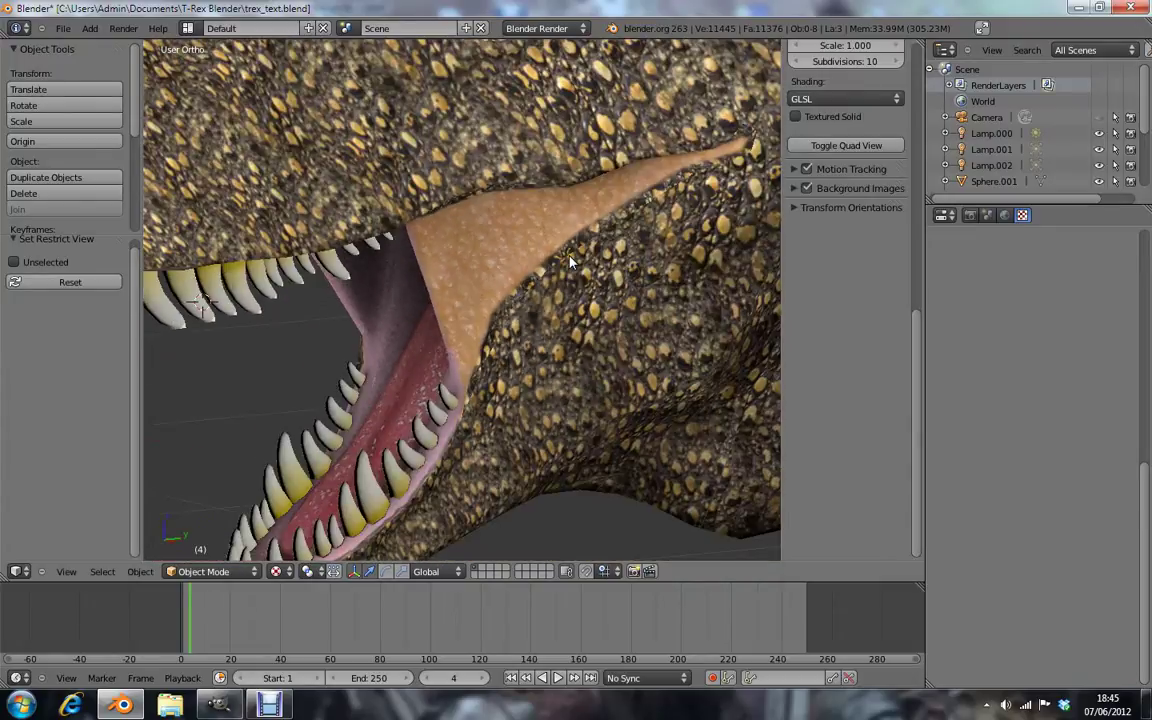
{"action": "scroll", "coordinate": [572, 262], "scroll_direction": "down", "scroll_amount": 3}
{"action": "middle_click_drag", "start_coordinate": [572, 262], "coordinate": [515, 280]}
{"action": "scroll", "coordinate": [520, 265], "scroll_direction": "up", "scroll_amount": 5}
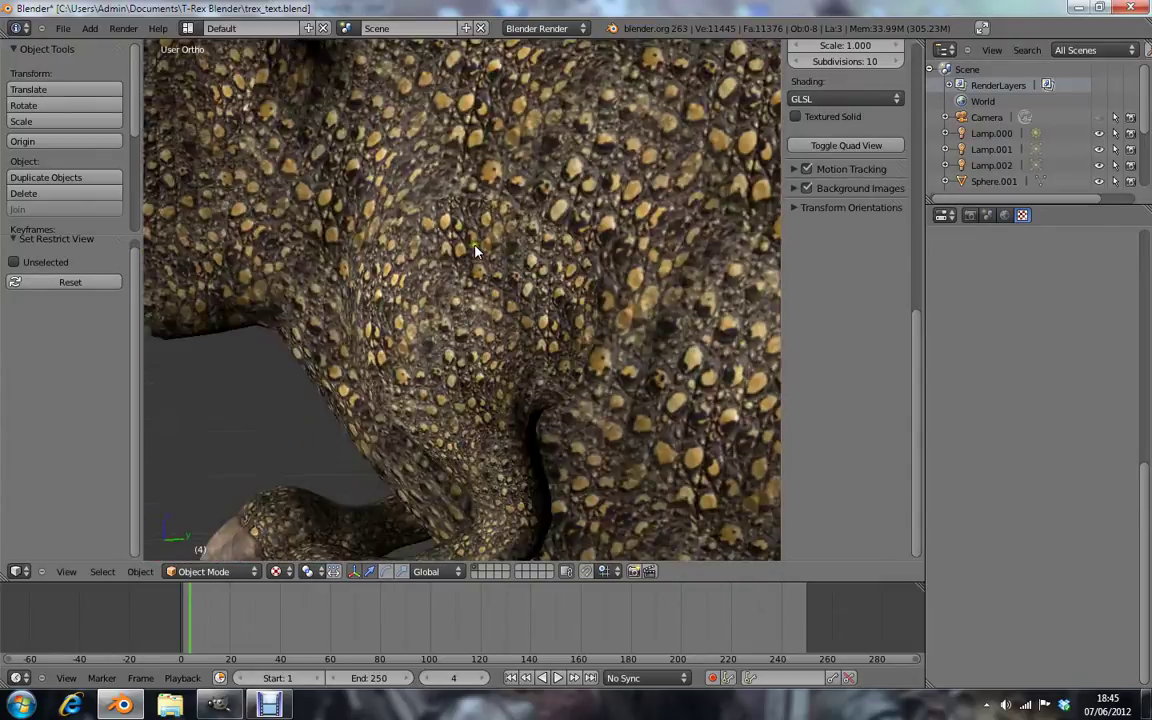
{"action": "scroll", "coordinate": [476, 252], "scroll_direction": "up", "scroll_amount": 2}
{"action": "scroll", "coordinate": [485, 249], "scroll_direction": "up", "scroll_amount": 2}
{"action": "scroll", "coordinate": [430, 215], "scroll_direction": "up", "scroll_amount": 2}
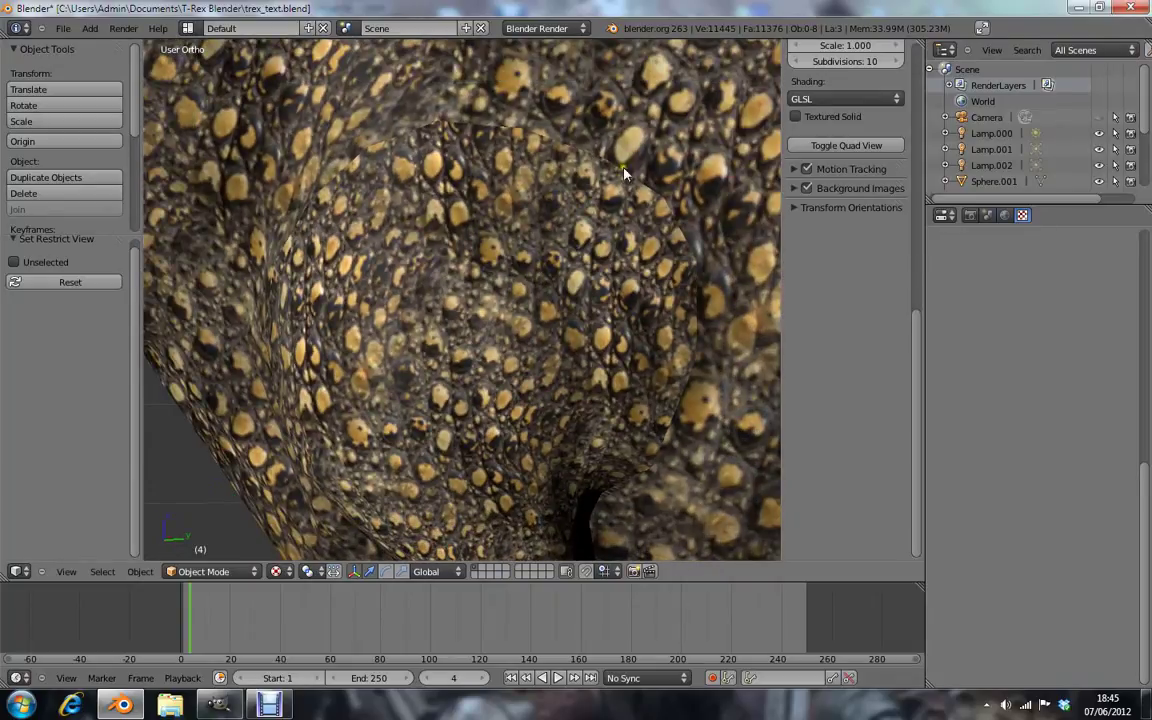
{"action": "scroll", "coordinate": [630, 472], "scroll_direction": "down", "scroll_amount": 1}
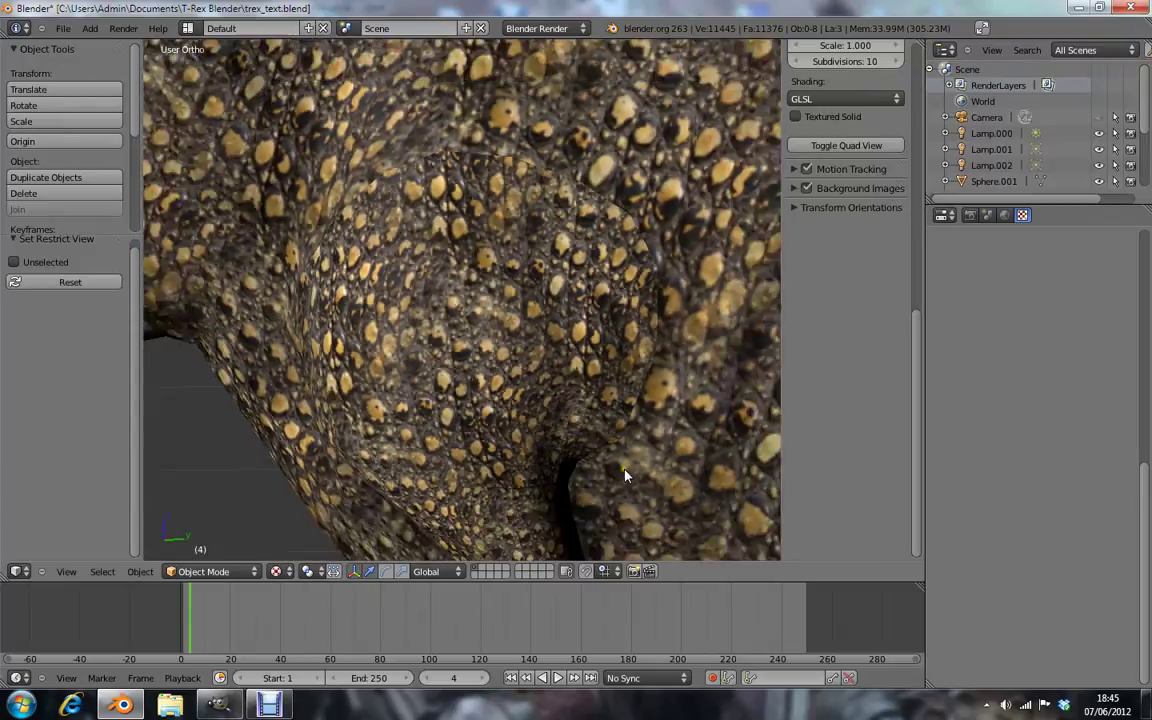
{"action": "scroll", "coordinate": [622, 470], "scroll_direction": "down", "scroll_amount": 4}
{"action": "middle_click_drag", "start_coordinate": [620, 465], "coordinate": [460, 360]}
{"action": "scroll", "coordinate": [460, 360], "scroll_direction": "up", "scroll_amount": 2}
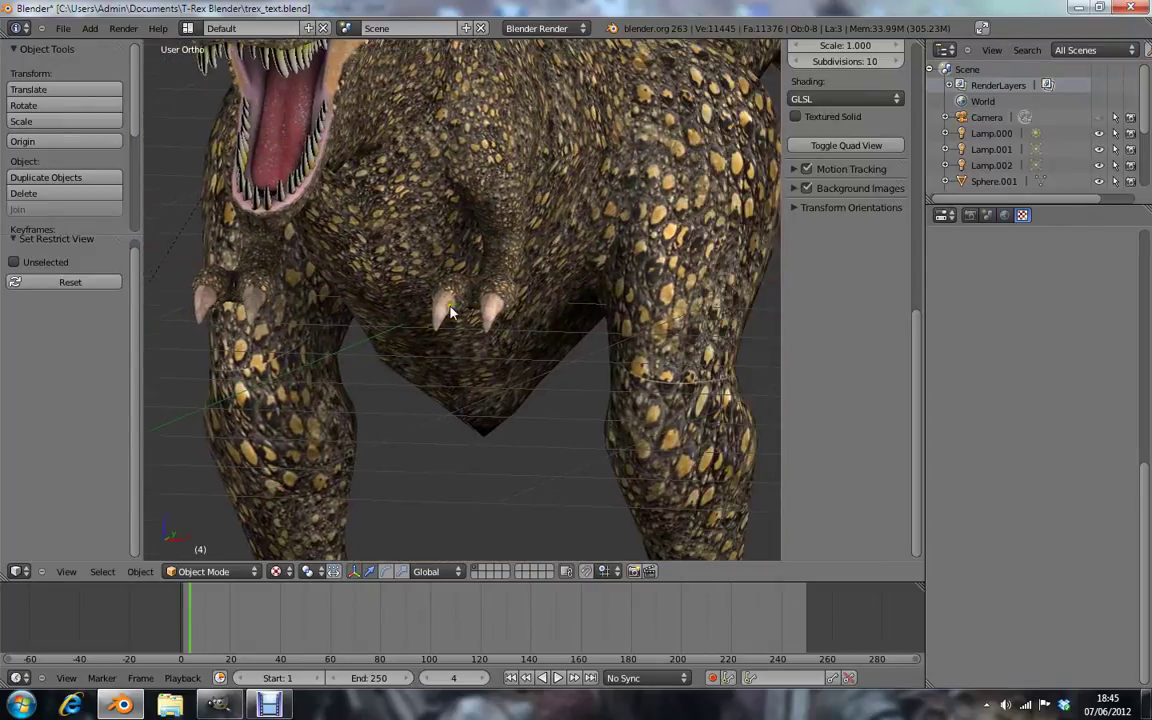
{"action": "scroll", "coordinate": [514, 334], "scroll_direction": "up", "scroll_amount": 3}
{"action": "scroll", "coordinate": [597, 327], "scroll_direction": "up", "scroll_amount": 2}
{"action": "scroll", "coordinate": [503, 330], "scroll_direction": "up", "scroll_amount": 2}
{"action": "scroll", "coordinate": [510, 320], "scroll_direction": "up", "scroll_amount": 2}
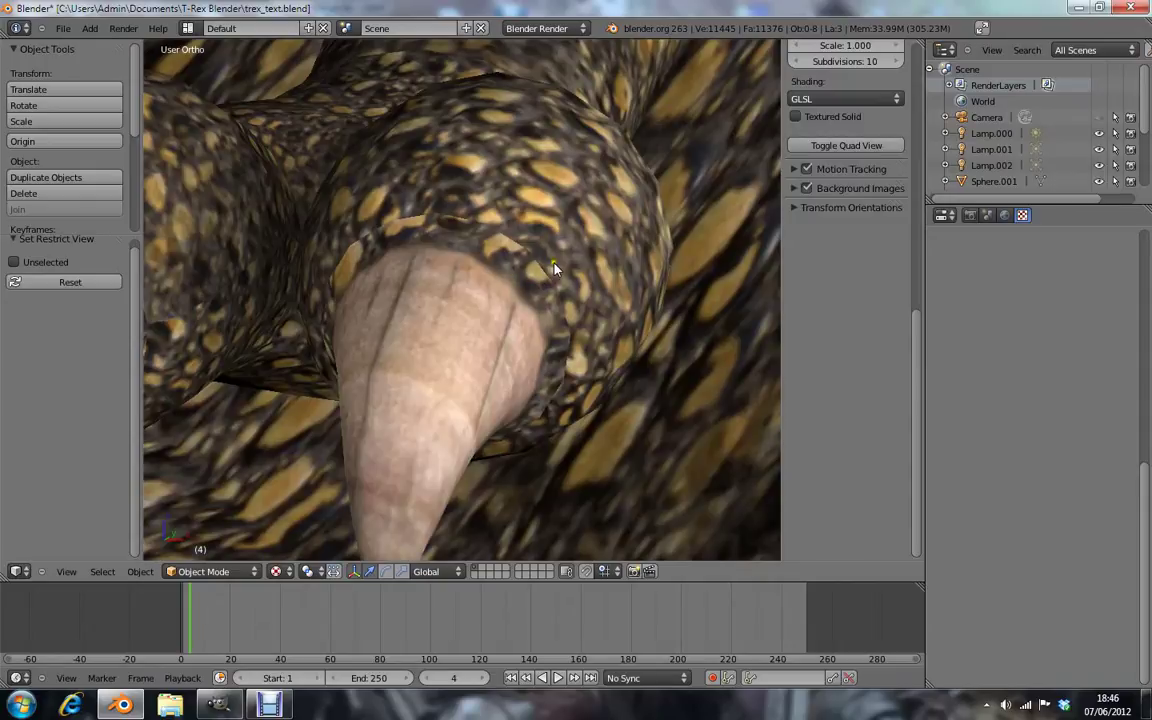
{"action": "scroll", "coordinate": [543, 273], "scroll_direction": "down", "scroll_amount": 1}
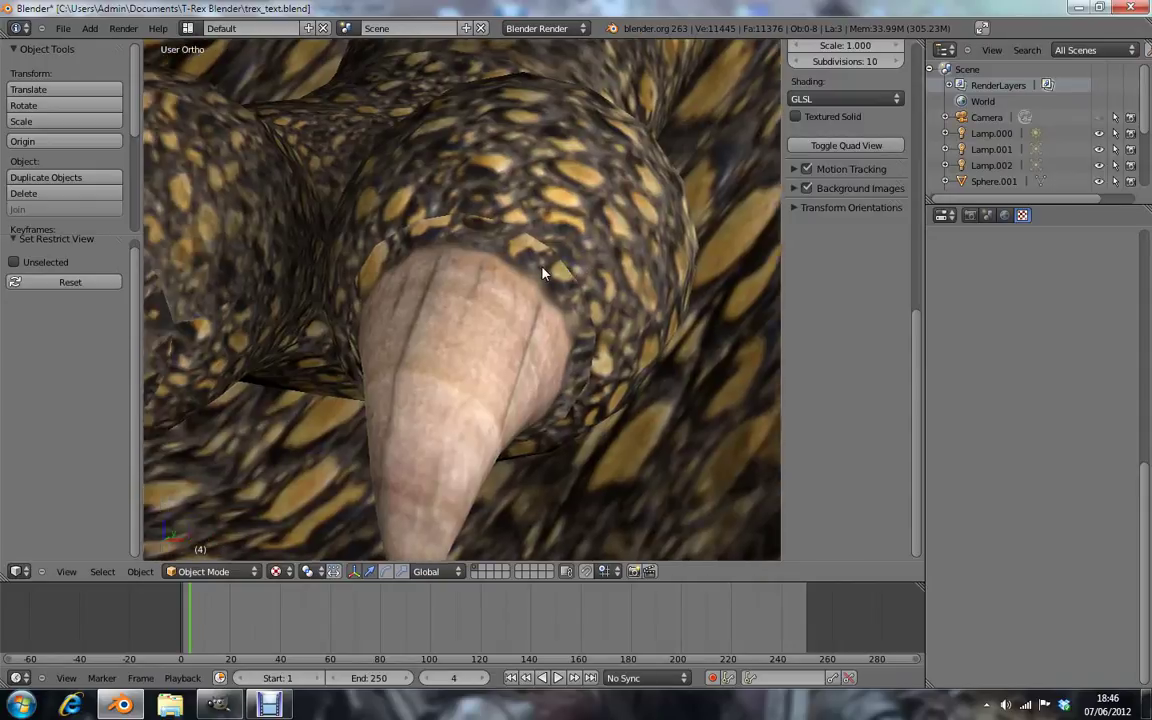
{"action": "scroll", "coordinate": [545, 272], "scroll_direction": "down", "scroll_amount": 2}
{"action": "scroll", "coordinate": [545, 272], "scroll_direction": "down", "scroll_amount": 2}
{"action": "scroll", "coordinate": [560, 285], "scroll_direction": "down", "scroll_amount": 3}
{"action": "scroll", "coordinate": [565, 290], "scroll_direction": "down", "scroll_amount": 4}
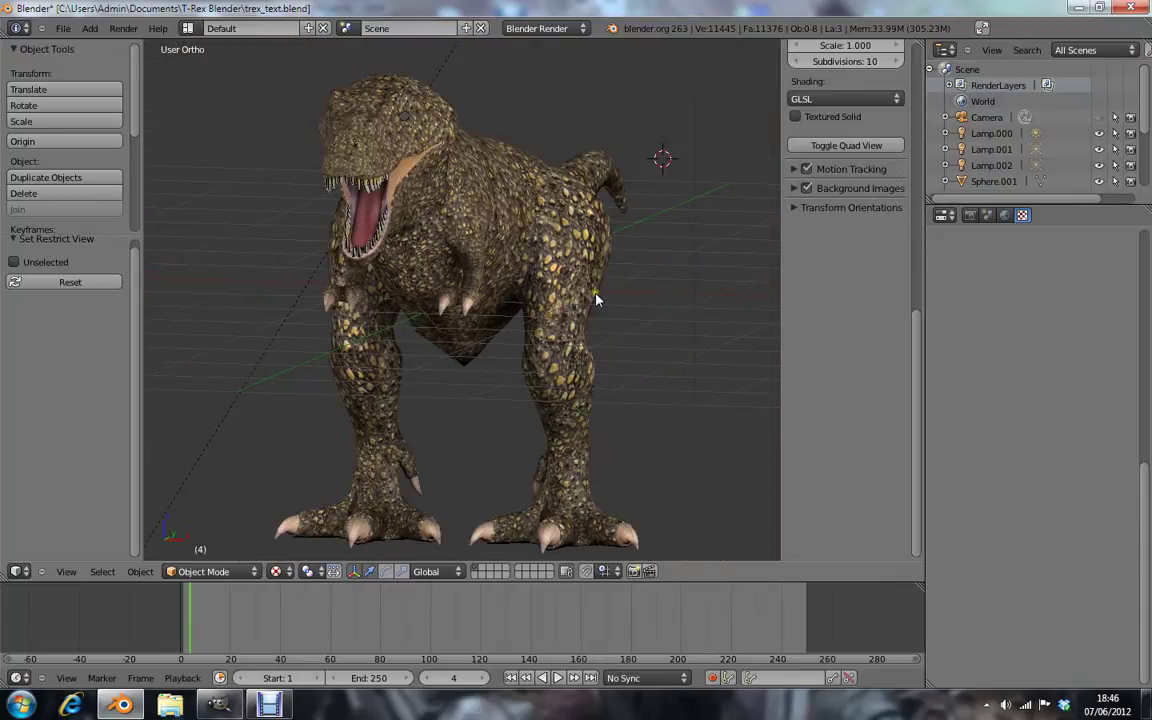
{"action": "middle_click_drag", "start_coordinate": [565, 290], "coordinate": [523, 267]}
{"action": "scroll", "coordinate": [523, 267], "scroll_direction": "up", "scroll_amount": 3}
{"action": "scroll", "coordinate": [489, 258], "scroll_direction": "up", "scroll_amount": 2}
{"action": "scroll", "coordinate": [489, 258], "scroll_direction": "up", "scroll_amount": 2}
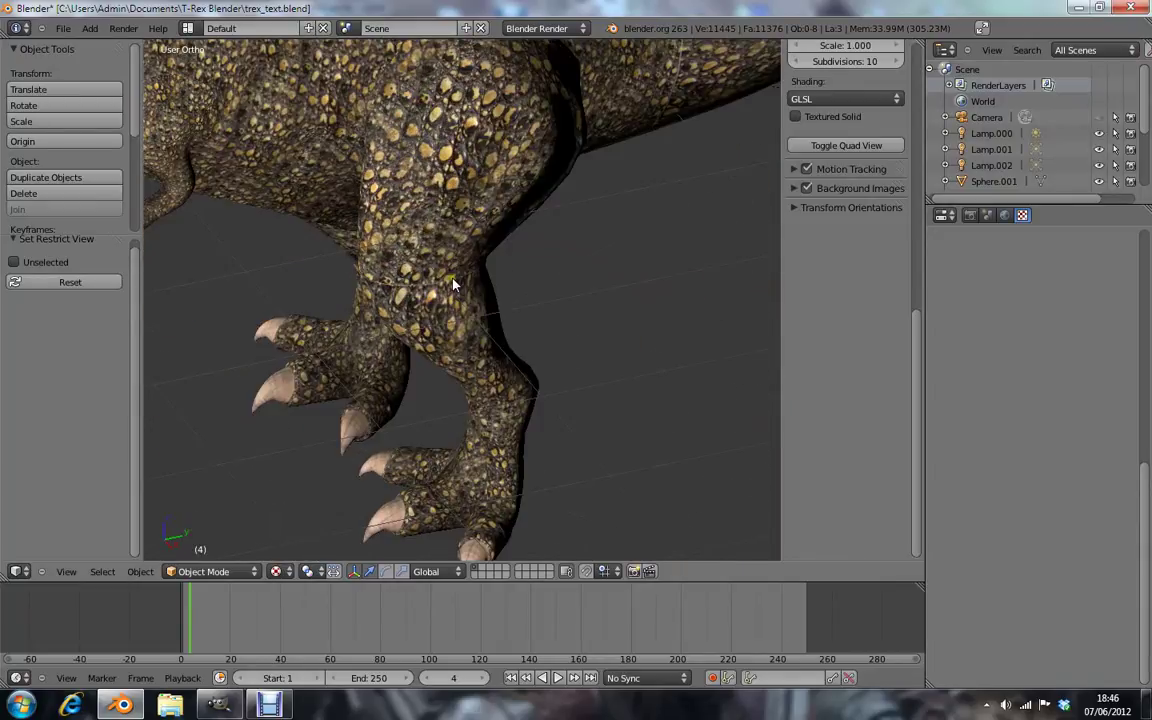
{"action": "scroll", "coordinate": [495, 240], "scroll_direction": "up", "scroll_amount": 3}
{"action": "scroll", "coordinate": [503, 334], "scroll_direction": "up", "scroll_amount": 3}
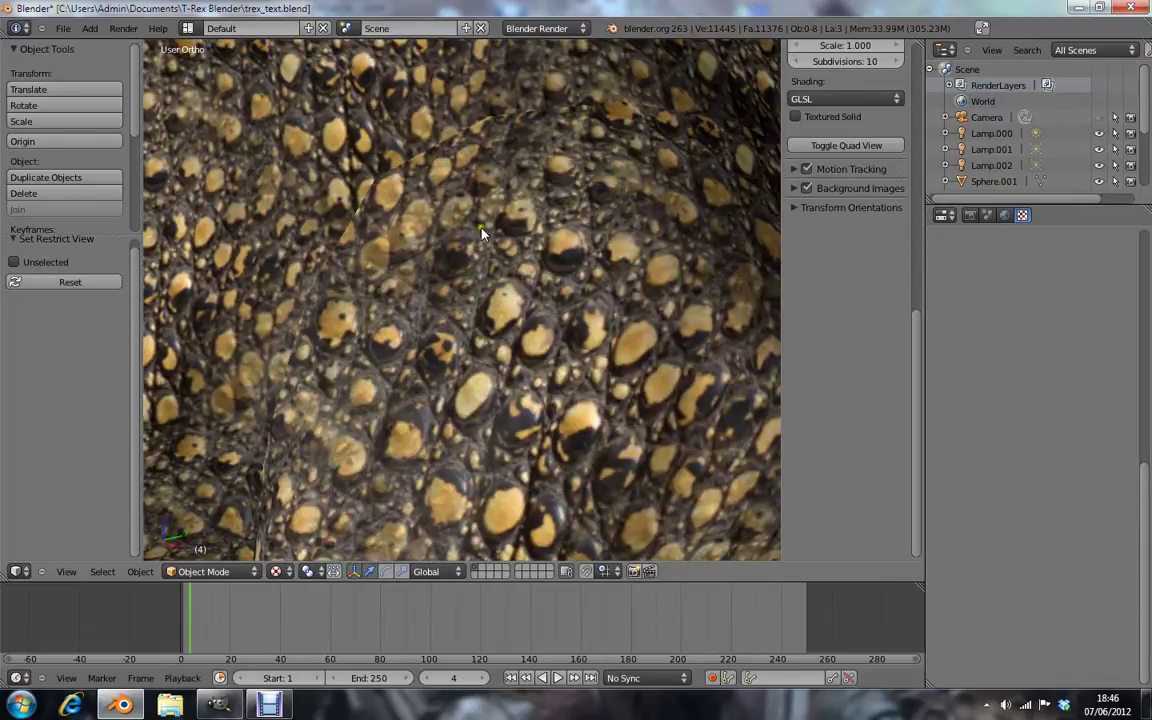
{"action": "middle_click_drag", "start_coordinate": [481, 233], "coordinate": [455, 203]}
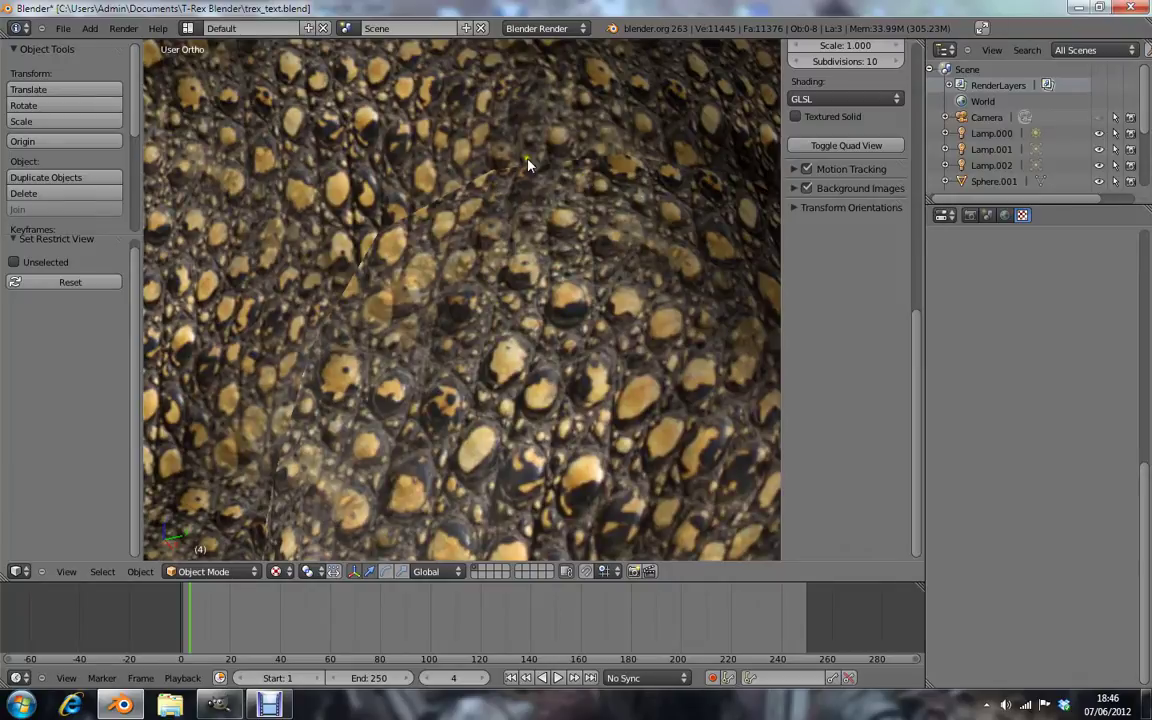
{"action": "scroll", "coordinate": [249, 382], "scroll_direction": "down", "scroll_amount": 2}
{"action": "scroll", "coordinate": [328, 266], "scroll_direction": "down", "scroll_amount": 2}
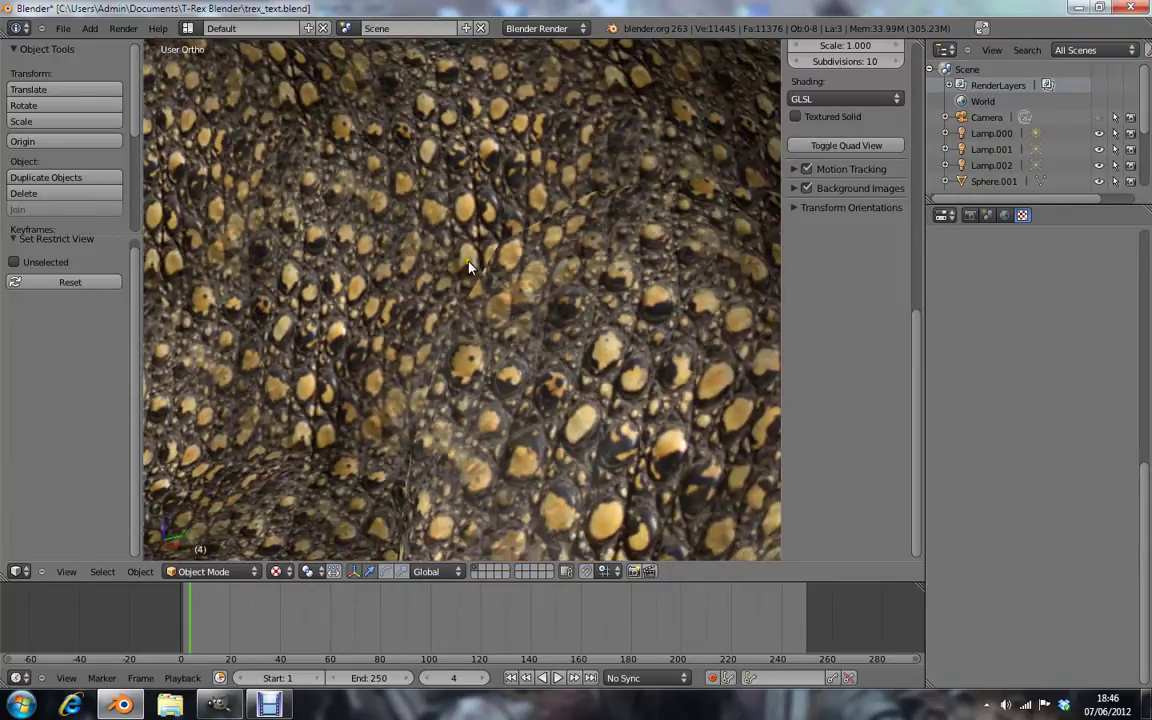
{"action": "scroll", "coordinate": [421, 235], "scroll_direction": "down", "scroll_amount": 4}
{"action": "scroll", "coordinate": [432, 261], "scroll_direction": "down", "scroll_amount": 3}
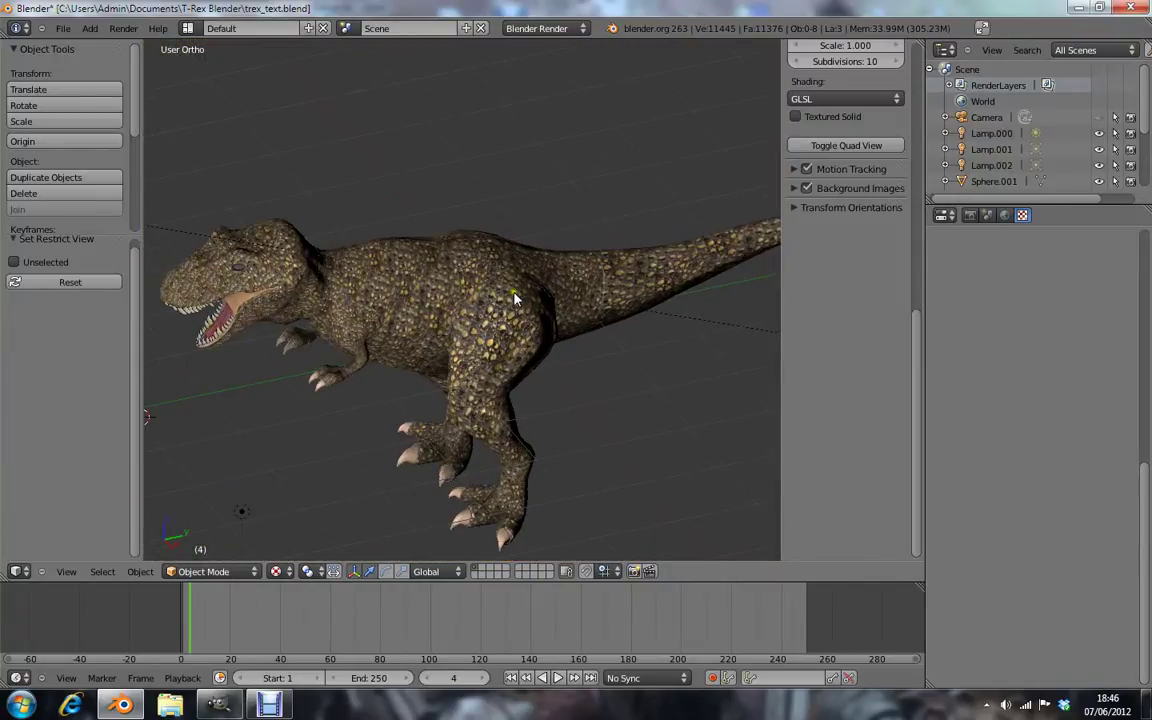
{"action": "scroll", "coordinate": [557, 301], "scroll_direction": "up", "scroll_amount": 1}
{"action": "middle_click_drag", "start_coordinate": [558, 302], "coordinate": [517, 303]}
{"action": "scroll", "coordinate": [517, 303], "scroll_direction": "up", "scroll_amount": 1}
{"action": "scroll", "coordinate": [500, 300], "scroll_direction": "up", "scroll_amount": 3}
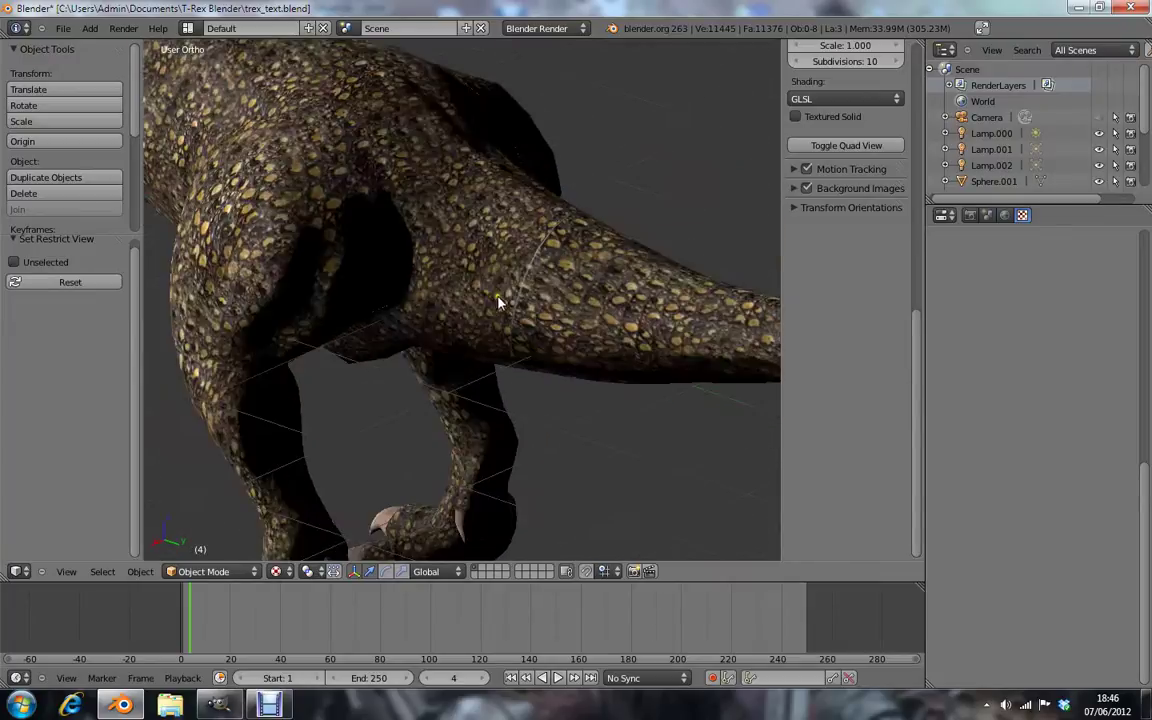
{"action": "scroll", "coordinate": [578, 316], "scroll_direction": "up", "scroll_amount": 2}
{"action": "mouse_move", "coordinate": [598, 294]}
{"action": "middle_mouse_down"}
{"action": "mouse_move", "coordinate": [669, 309]}
{"action": "mouse_move", "coordinate": [710, 265]}
{"action": "mouse_move", "coordinate": [459, 361]}
{"action": "middle_mouse_up"}
{"action": "scroll", "coordinate": [430, 335], "scroll_direction": "up", "scroll_amount": 5}
{"action": "scroll", "coordinate": [420, 328], "scroll_direction": "up", "scroll_amount": 3}
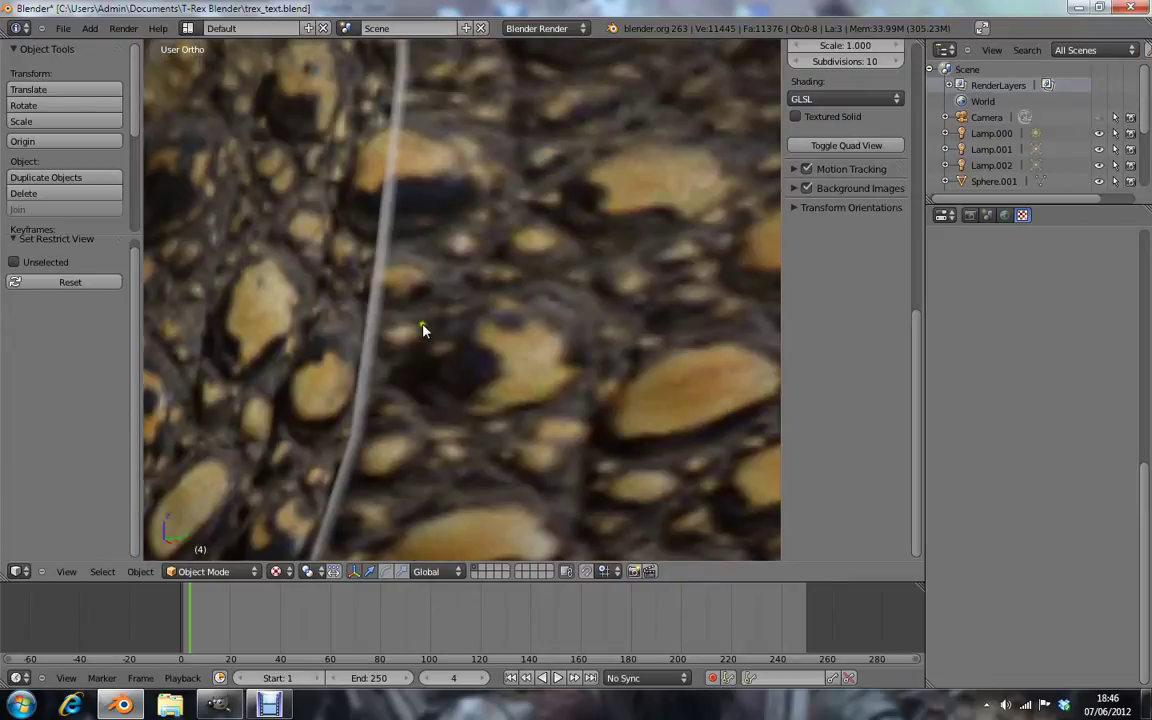
{"action": "scroll", "coordinate": [385, 316], "scroll_direction": "down", "scroll_amount": 3}
{"action": "scroll", "coordinate": [395, 315], "scroll_direction": "down", "scroll_amount": 4}
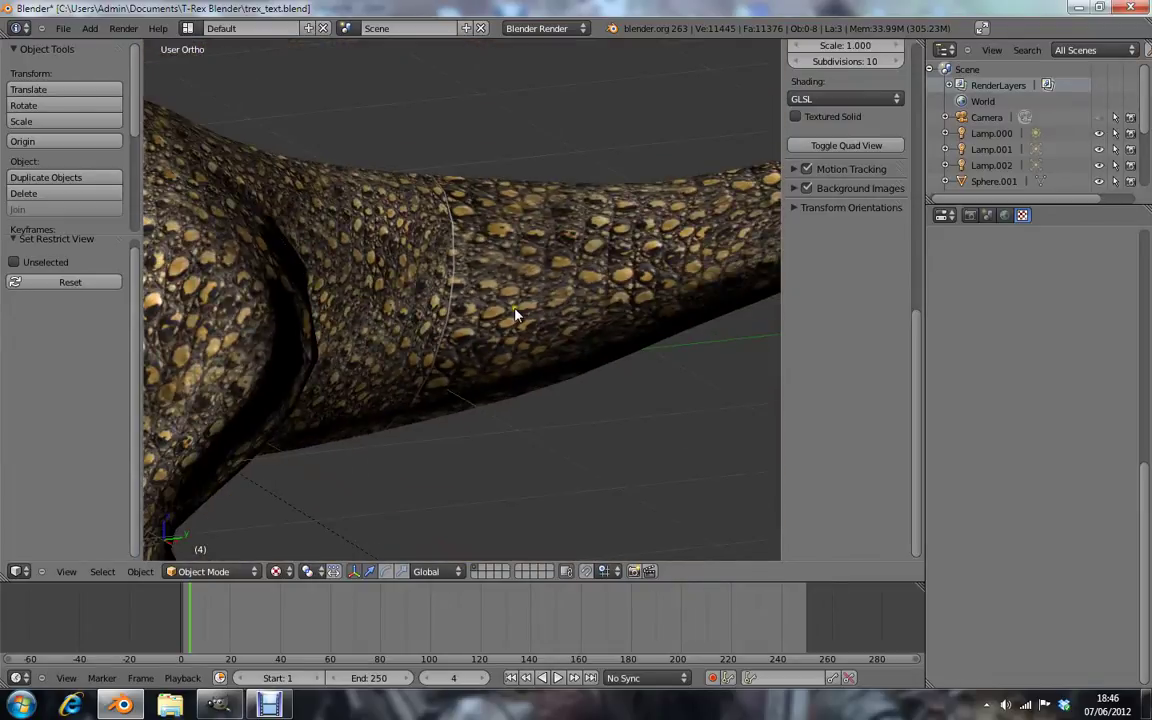
{"action": "middle_click_drag", "start_coordinate": [515, 316], "coordinate": [424, 206]}
{"action": "mouse_move", "coordinate": [432, 419]}
{"action": "middle_mouse_down"}
{"action": "mouse_move", "coordinate": [436, 238]}
{"action": "mouse_move", "coordinate": [427, 345]}
{"action": "mouse_move", "coordinate": [494, 365]}
{"action": "mouse_move", "coordinate": [488, 463]}
{"action": "mouse_move", "coordinate": [313, 292]}
{"action": "mouse_move", "coordinate": [640, 384]}
{"action": "mouse_move", "coordinate": [604, 410]}
{"action": "mouse_move", "coordinate": [625, 376]}
{"action": "mouse_move", "coordinate": [413, 371]}
{"action": "middle_mouse_up"}
{"action": "scroll", "coordinate": [378, 352], "scroll_direction": "down", "scroll_amount": 5}
{"action": "scroll", "coordinate": [463, 363], "scroll_direction": "up", "scroll_amount": 5}
{"action": "scroll", "coordinate": [625, 376], "scroll_direction": "down", "scroll_amount": 3}
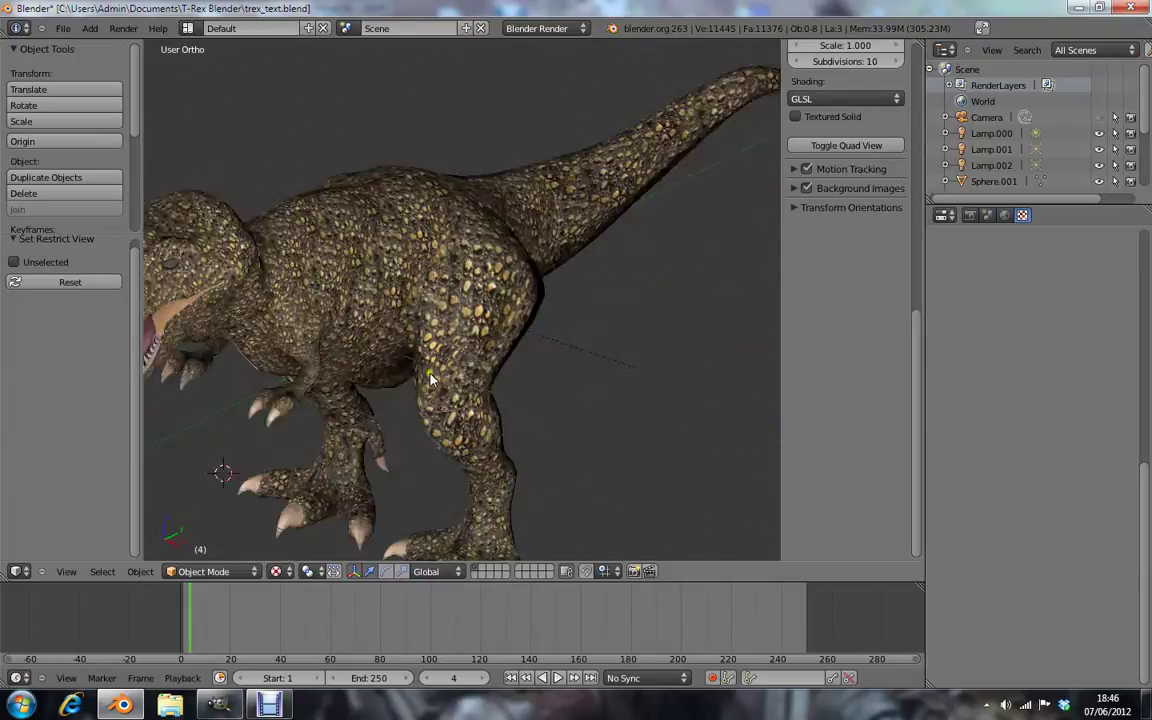
{"action": "scroll", "coordinate": [413, 371], "scroll_direction": "down", "scroll_amount": 2}
{"action": "scroll", "coordinate": [413, 371], "scroll_direction": "up", "scroll_amount": 4}
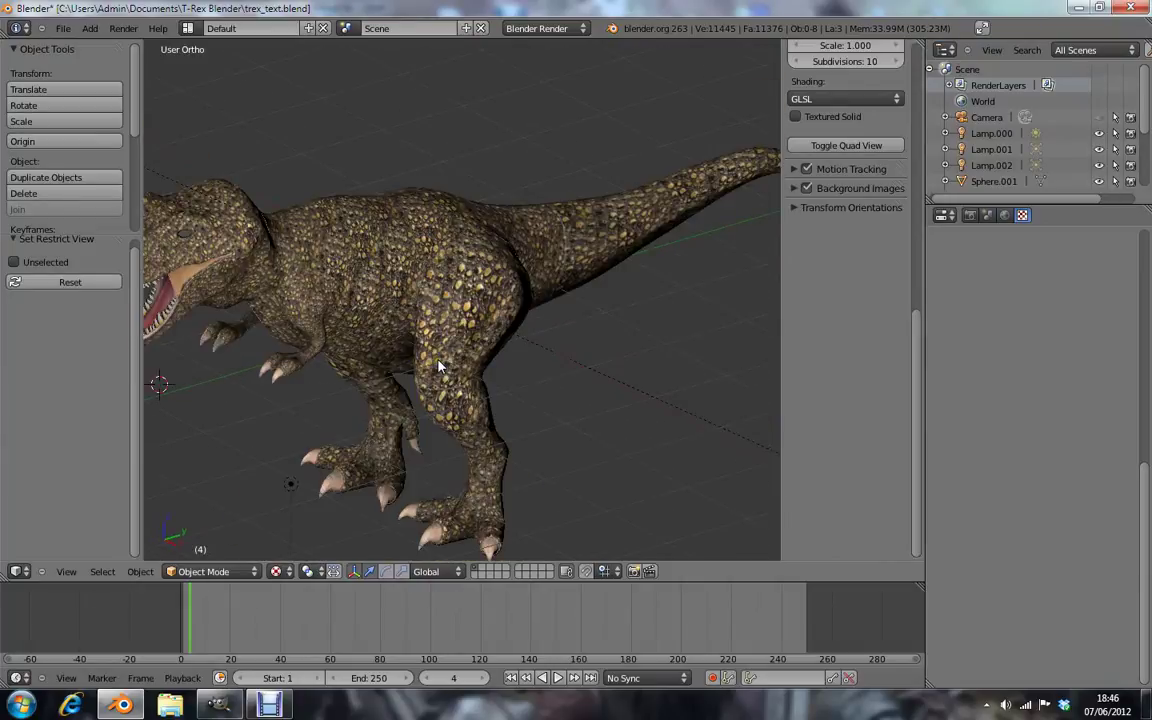
{"action": "scroll", "coordinate": [516, 368], "scroll_direction": "down", "scroll_amount": 1}
{"action": "mouse_move", "coordinate": [516, 368]}
{"action": "middle_mouse_down", "text": "shift"}
{"action": "mouse_move", "coordinate": [611, 325]}
{"action": "mouse_move", "coordinate": [614, 337]}
{"action": "middle_mouse_up", "text": "shift"}
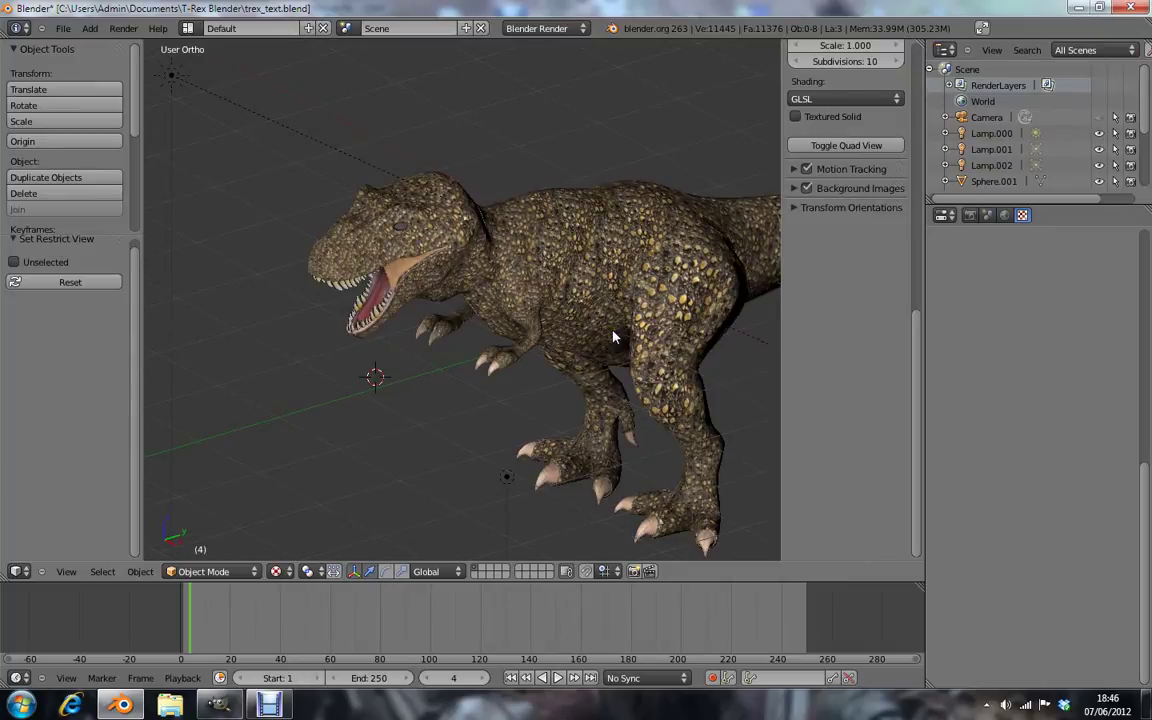
{"action": "scroll", "coordinate": [563, 322], "scroll_direction": "up", "scroll_amount": 4}
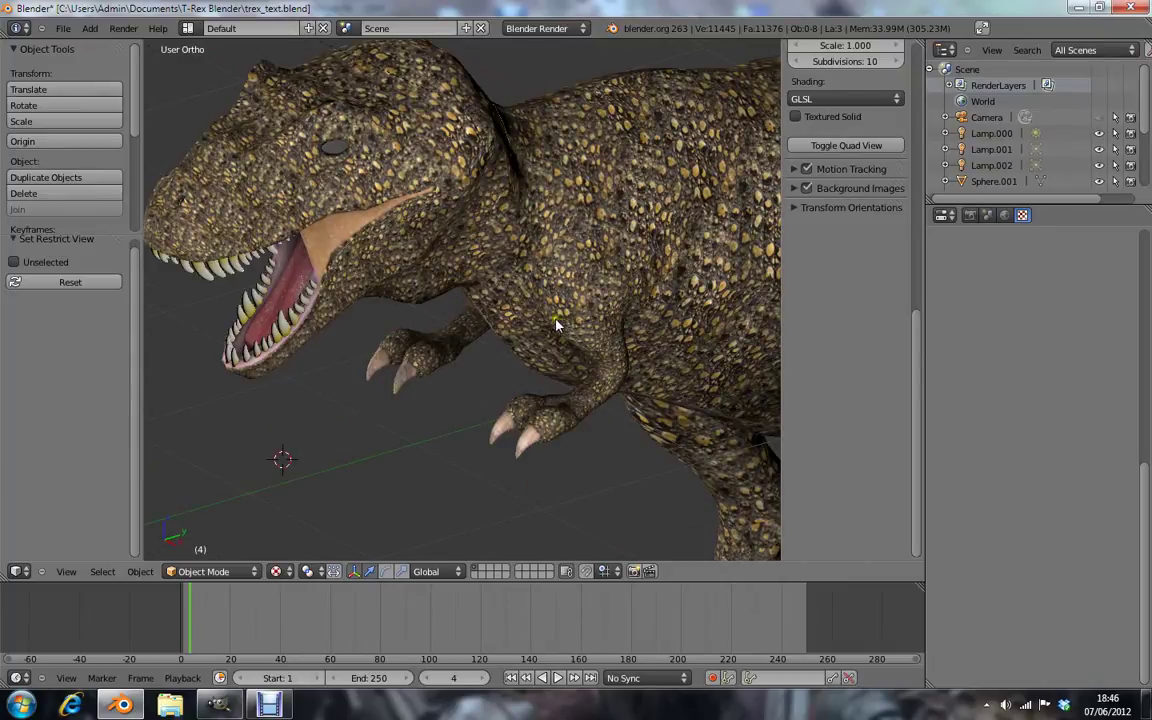
{"action": "scroll", "coordinate": [505, 245], "scroll_direction": "up", "scroll_amount": 2}
{"action": "scroll", "coordinate": [506, 250], "scroll_direction": "up", "scroll_amount": 2}
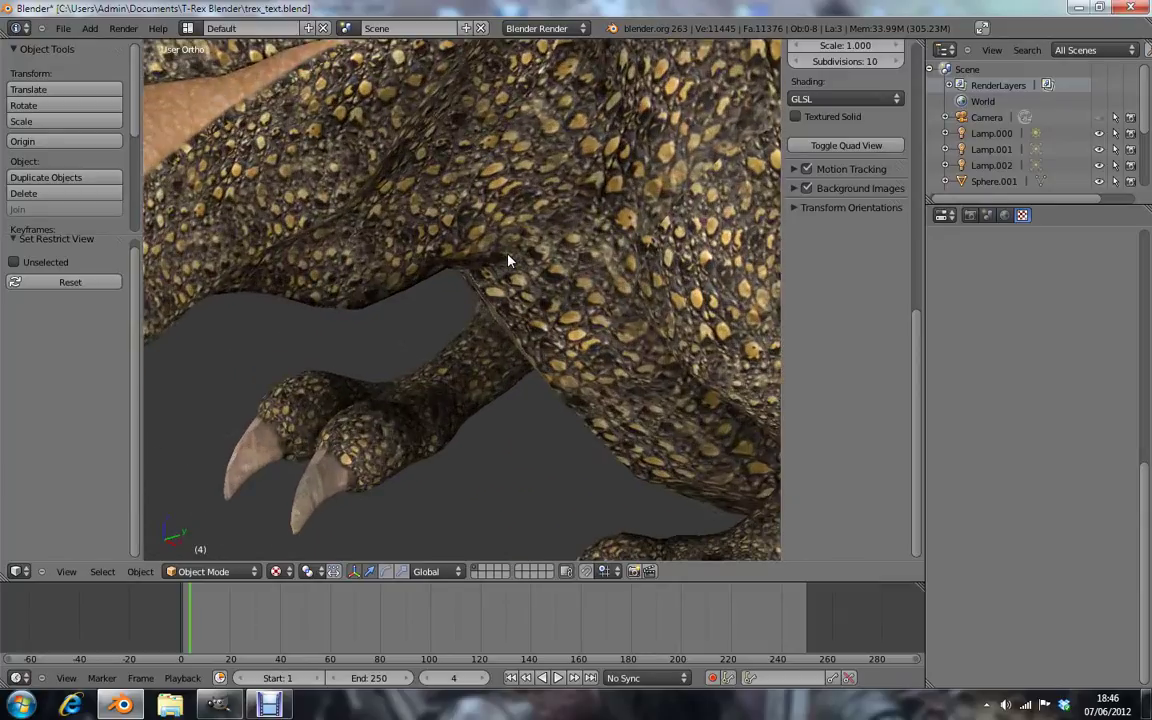
{"action": "scroll", "coordinate": [508, 258], "scroll_direction": "up", "scroll_amount": 2}
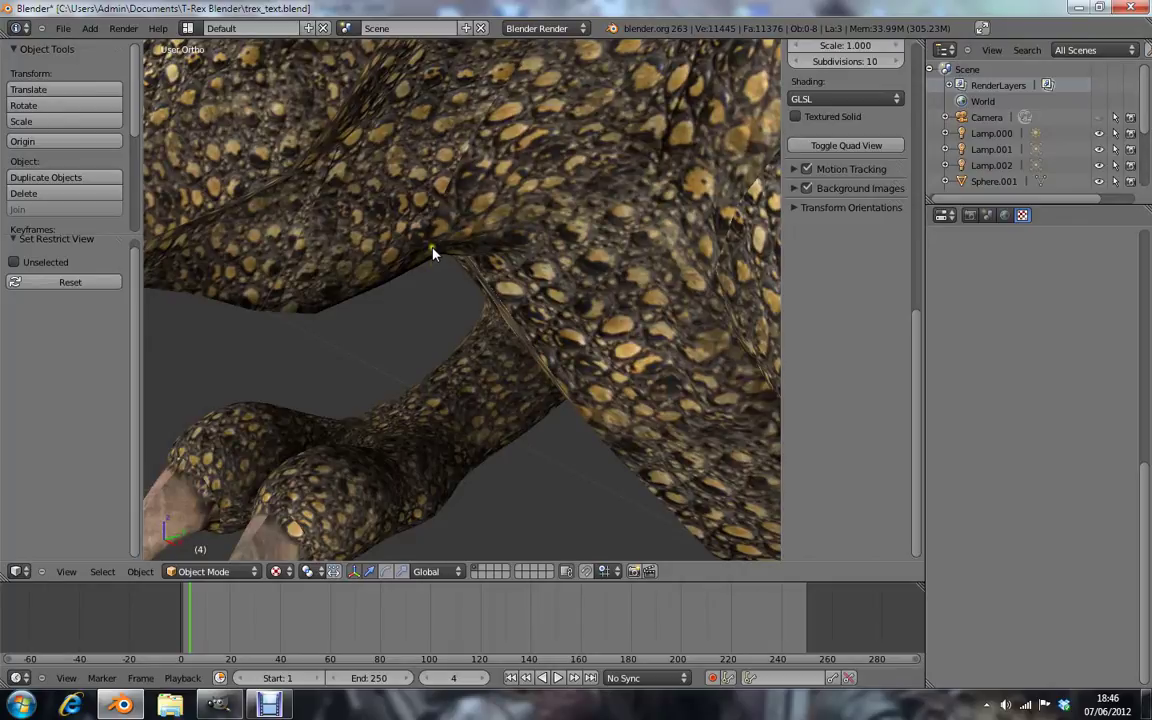
{"action": "scroll", "coordinate": [432, 300], "scroll_direction": "down", "scroll_amount": 1}
{"action": "scroll", "coordinate": [463, 296], "scroll_direction": "down", "scroll_amount": 1}
{"action": "scroll", "coordinate": [463, 296], "scroll_direction": "down", "scroll_amount": 2}
{"action": "scroll", "coordinate": [463, 297], "scroll_direction": "down", "scroll_amount": 2}
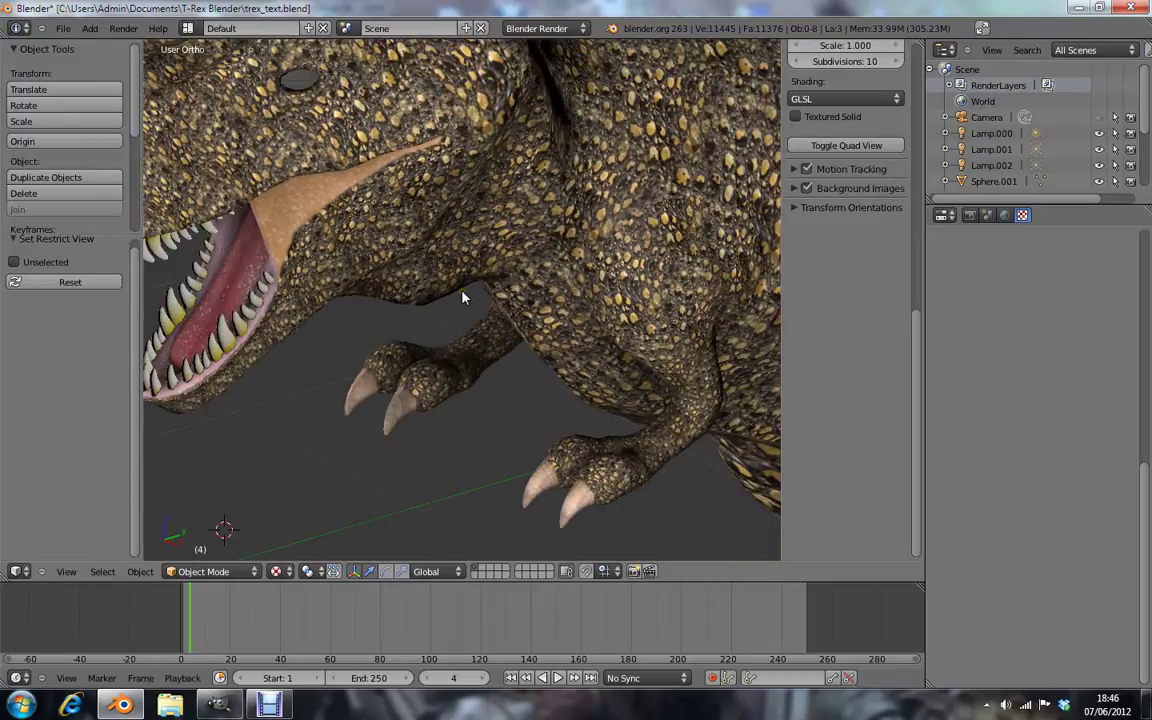
{"action": "scroll", "coordinate": [463, 296], "scroll_direction": "down", "scroll_amount": 2}
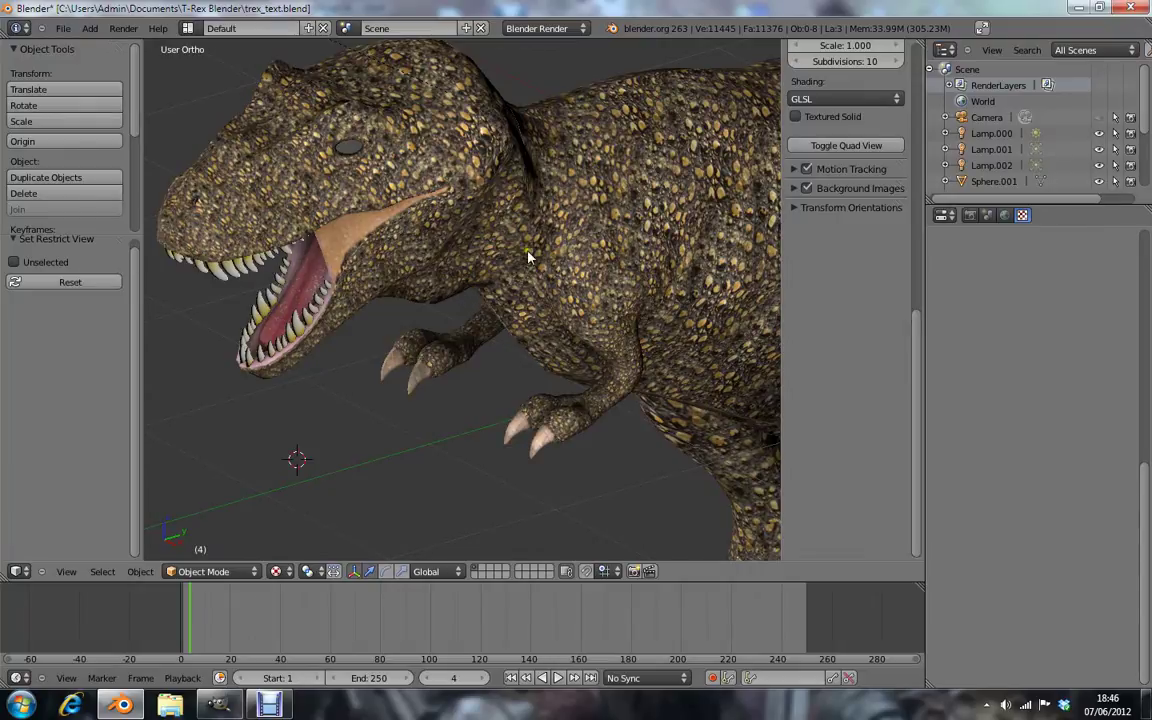
{"action": "scroll", "coordinate": [530, 280], "scroll_direction": "up", "scroll_amount": 1}
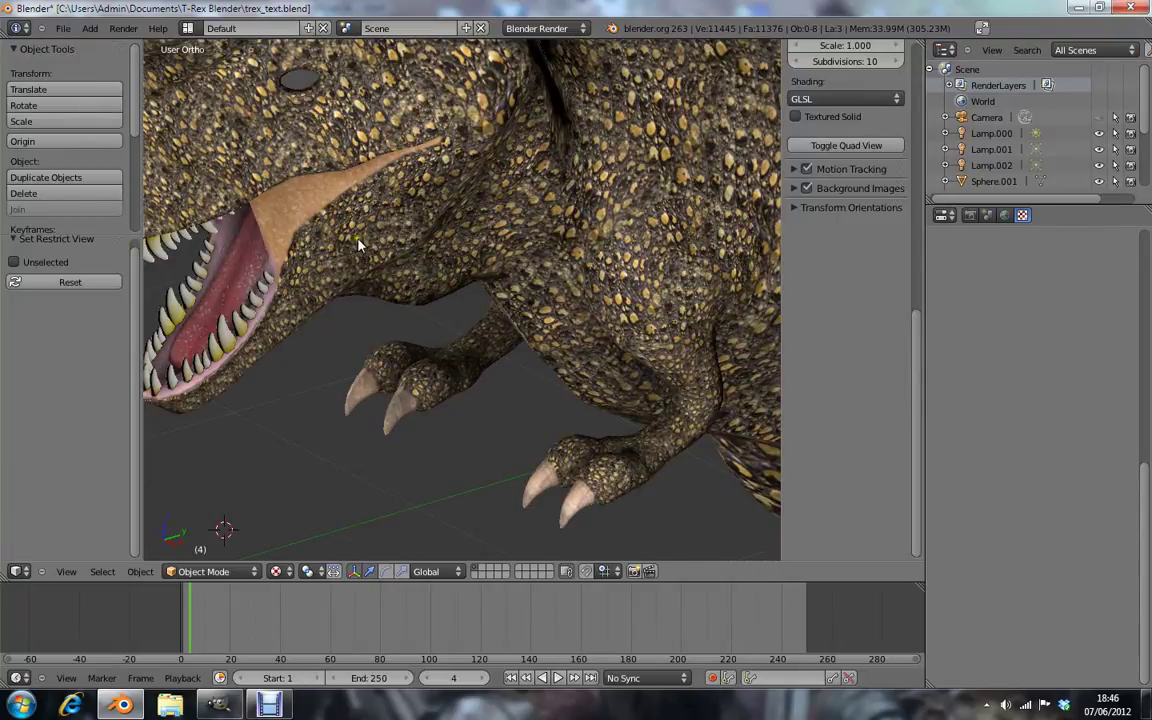
{"action": "scroll", "coordinate": [494, 347], "scroll_direction": "up", "scroll_amount": 2}
{"action": "scroll", "coordinate": [494, 347], "scroll_direction": "up", "scroll_amount": 2}
{"action": "scroll", "coordinate": [500, 342], "scroll_direction": "up", "scroll_amount": 2}
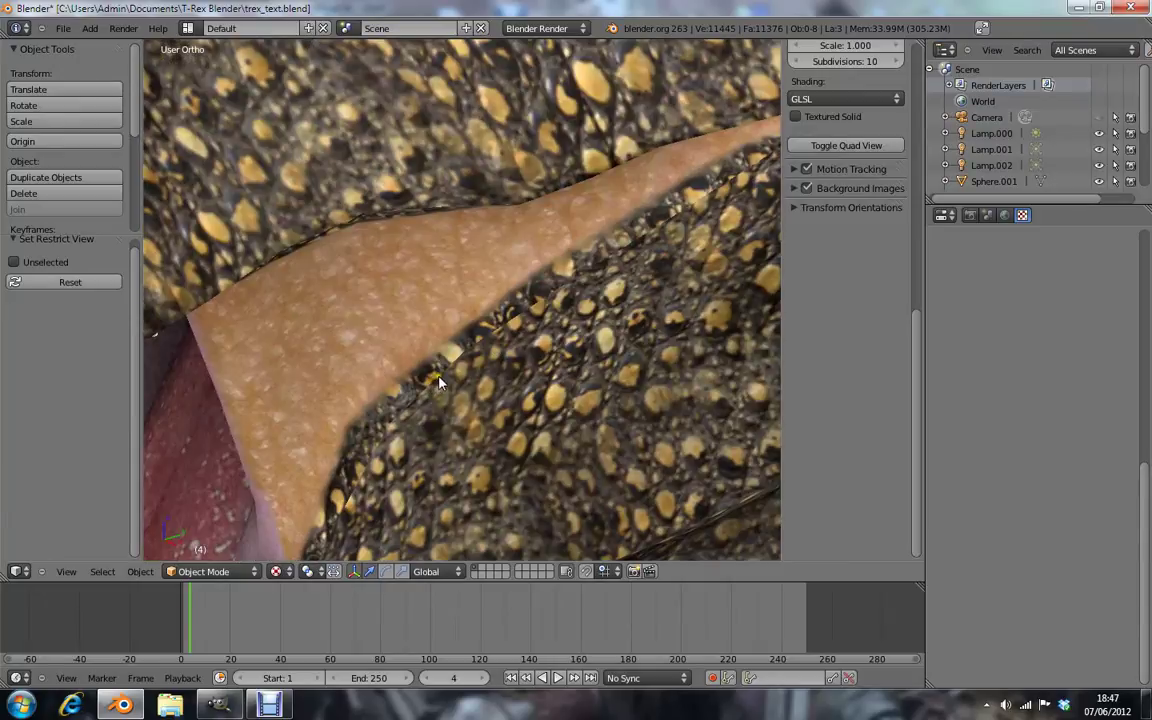
{"action": "scroll", "coordinate": [505, 335], "scroll_direction": "down", "scroll_amount": 1}
{"action": "scroll", "coordinate": [505, 335], "scroll_direction": "down", "scroll_amount": 1}
{"action": "scroll", "coordinate": [505, 335], "scroll_direction": "down", "scroll_amount": 2}
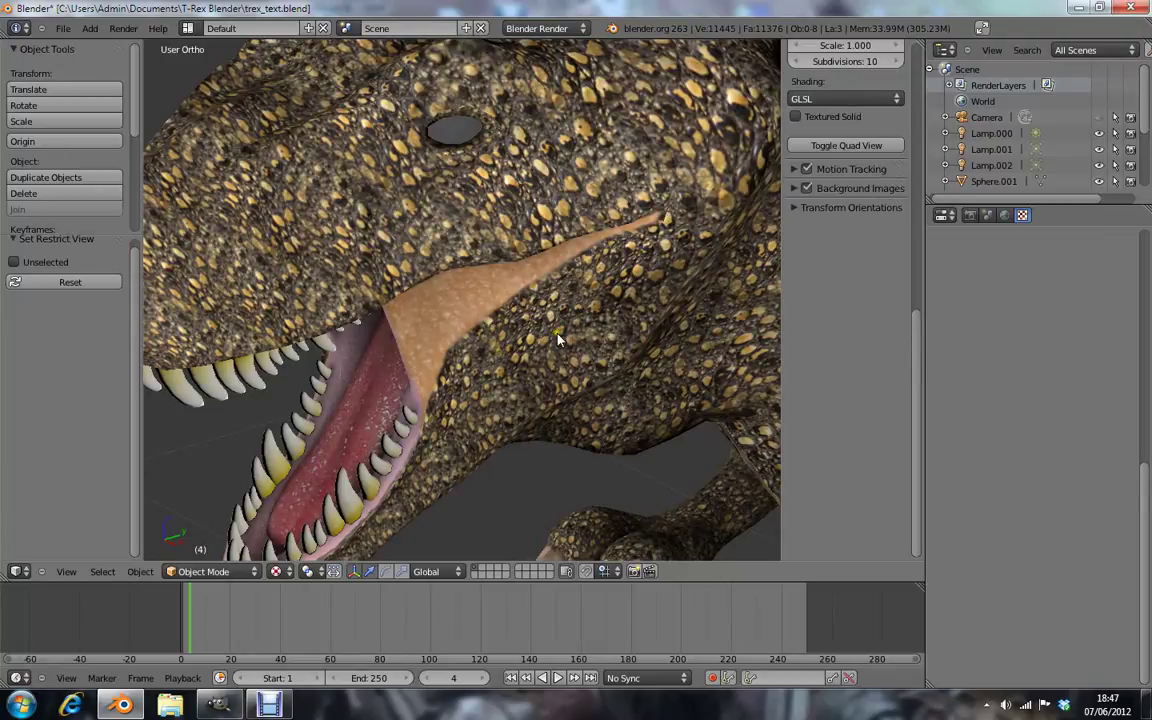
{"action": "scroll", "coordinate": [547, 367], "scroll_direction": "up", "scroll_amount": 2}
{"action": "scroll", "coordinate": [556, 373], "scroll_direction": "up", "scroll_amount": 2}
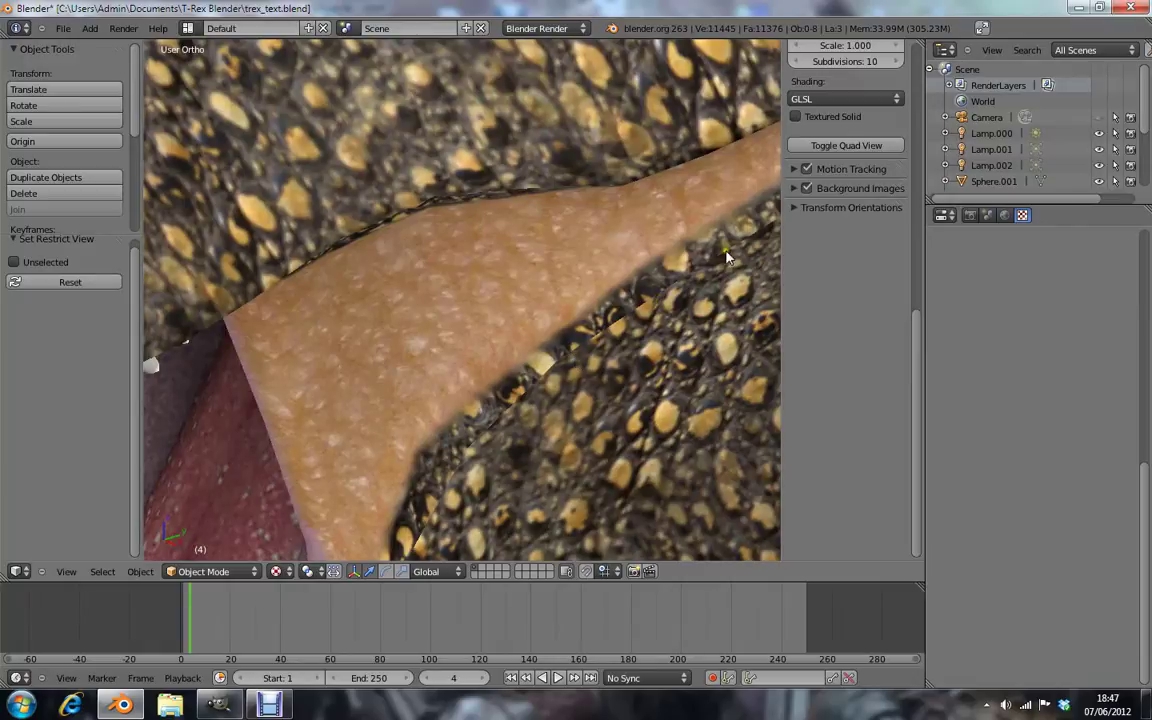
{"action": "scroll", "coordinate": [518, 390], "scroll_direction": "down", "scroll_amount": 2}
{"action": "scroll", "coordinate": [518, 390], "scroll_direction": "down", "scroll_amount": 5}
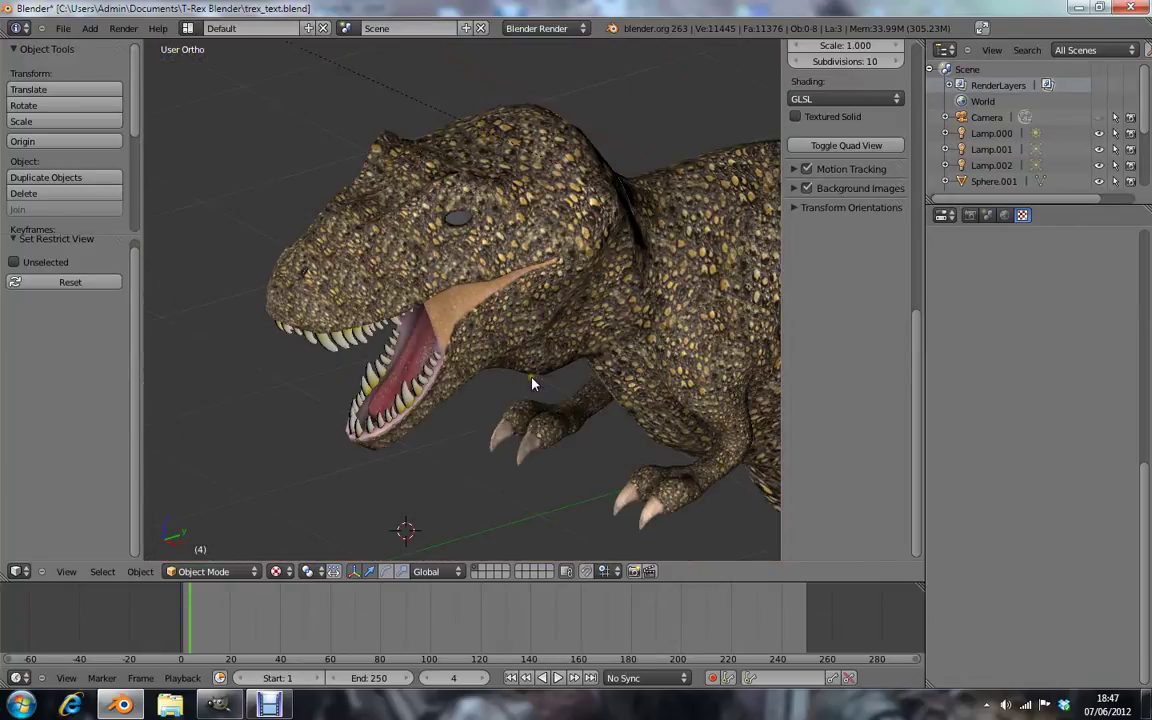
{"action": "mouse_move", "coordinate": [408, 392]}
{"action": "middle_mouse_down"}
{"action": "mouse_move", "coordinate": [442, 327]}
{"action": "mouse_move", "coordinate": [483, 352]}
{"action": "mouse_move", "coordinate": [474, 303]}
{"action": "middle_mouse_up"}
{"action": "middle_click_drag", "start_coordinate": [635, 237], "coordinate": [549, 259]}
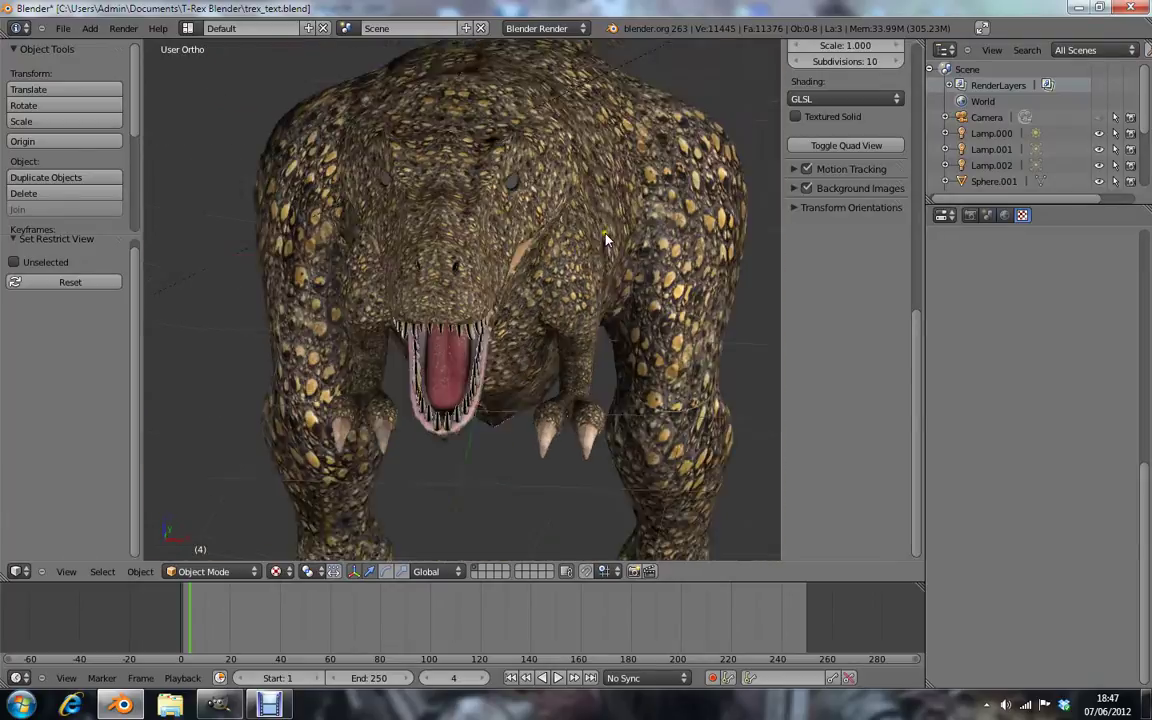
{"action": "scroll", "coordinate": [549, 259], "scroll_direction": "up", "scroll_amount": 1}
{"action": "scroll", "coordinate": [549, 259], "scroll_direction": "up", "scroll_amount": 2}
{"action": "scroll", "coordinate": [549, 259], "scroll_direction": "down", "scroll_amount": 3}
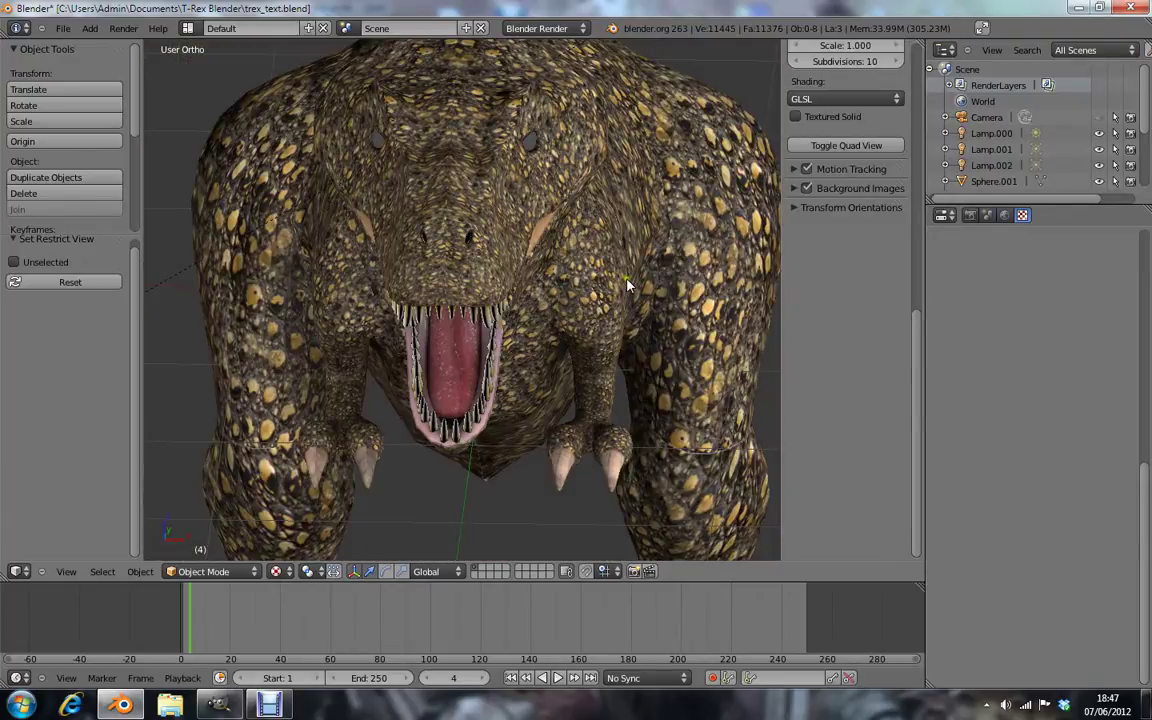
{"action": "middle_click_drag", "start_coordinate": [625, 277], "coordinate": [545, 253]}
{"action": "scroll", "coordinate": [545, 253], "scroll_direction": "up", "scroll_amount": 2}
{"action": "scroll", "coordinate": [514, 238], "scroll_direction": "down", "scroll_amount": 3}
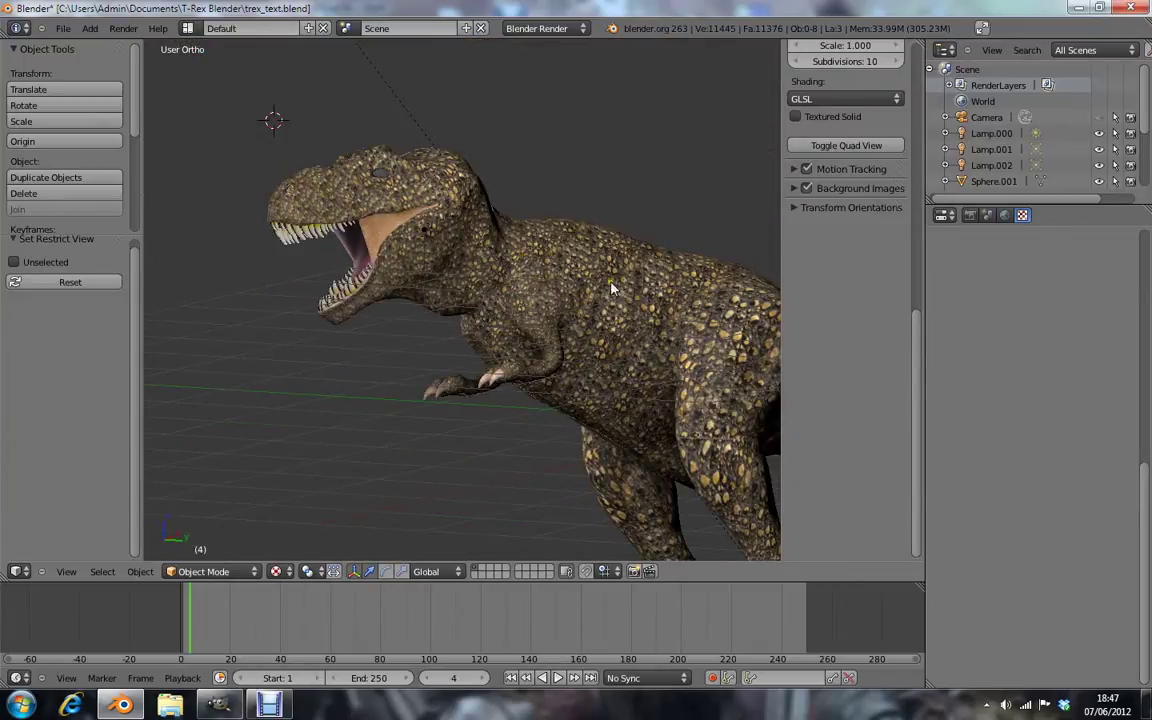
{"action": "mouse_move", "coordinate": [613, 289]}
{"action": "middle_mouse_down"}
{"action": "mouse_move", "coordinate": [558, 266]}
{"action": "mouse_move", "coordinate": [534, 300]}
{"action": "mouse_move", "coordinate": [425, 368]}
{"action": "middle_mouse_up"}
{"action": "scroll", "coordinate": [545, 280], "scroll_direction": "down", "scroll_amount": 3}
{"action": "scroll", "coordinate": [545, 280], "scroll_direction": "up", "scroll_amount": 1}
{"action": "scroll", "coordinate": [395, 355], "scroll_direction": "up", "scroll_amount": 3}
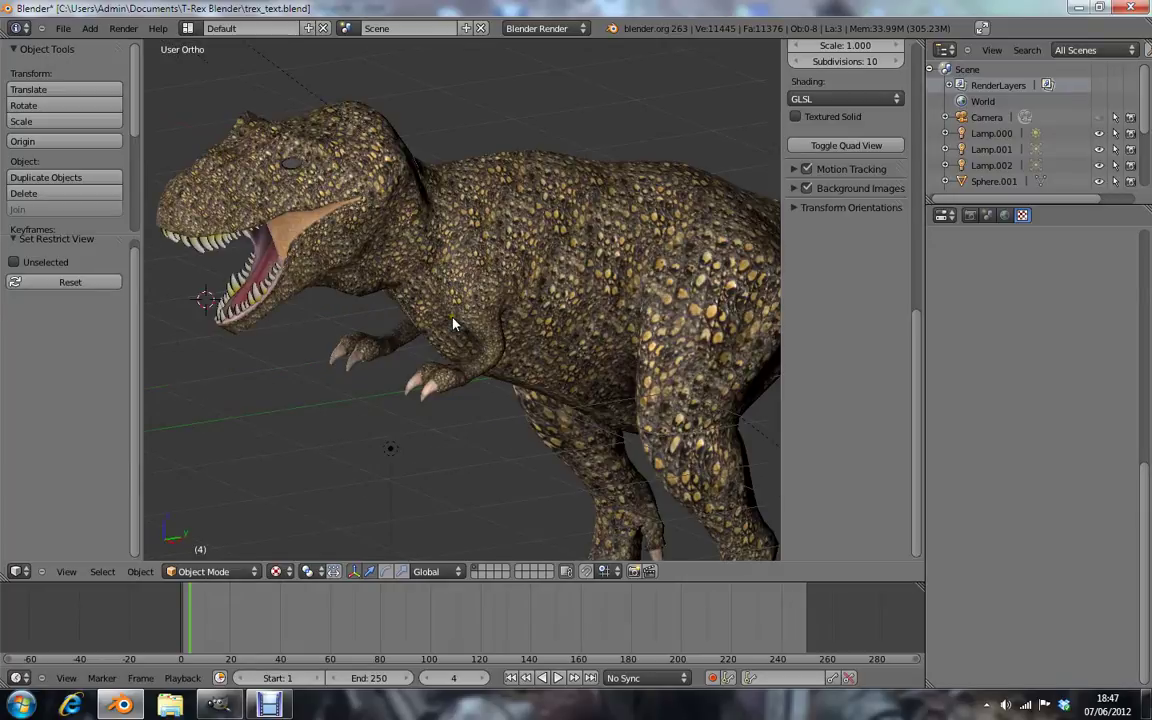
{"action": "mouse_move", "coordinate": [319, 329]}
{"action": "middle_mouse_down"}
{"action": "mouse_move", "coordinate": [410, 391]}
{"action": "mouse_move", "coordinate": [610, 386]}
{"action": "mouse_move", "coordinate": [586, 437]}
{"action": "mouse_move", "coordinate": [355, 370]}
{"action": "mouse_move", "coordinate": [378, 381]}
{"action": "mouse_move", "coordinate": [450, 319]}
{"action": "mouse_move", "coordinate": [481, 333]}
{"action": "middle_mouse_up"}
{"action": "scroll", "coordinate": [404, 385], "scroll_direction": "up", "scroll_amount": 2}
{"action": "scroll", "coordinate": [450, 319], "scroll_direction": "down", "scroll_amount": 2}
{"action": "scroll", "coordinate": [465, 334], "scroll_direction": "up", "scroll_amount": 3}
{"action": "scroll", "coordinate": [465, 334], "scroll_direction": "up", "scroll_amount": 1}
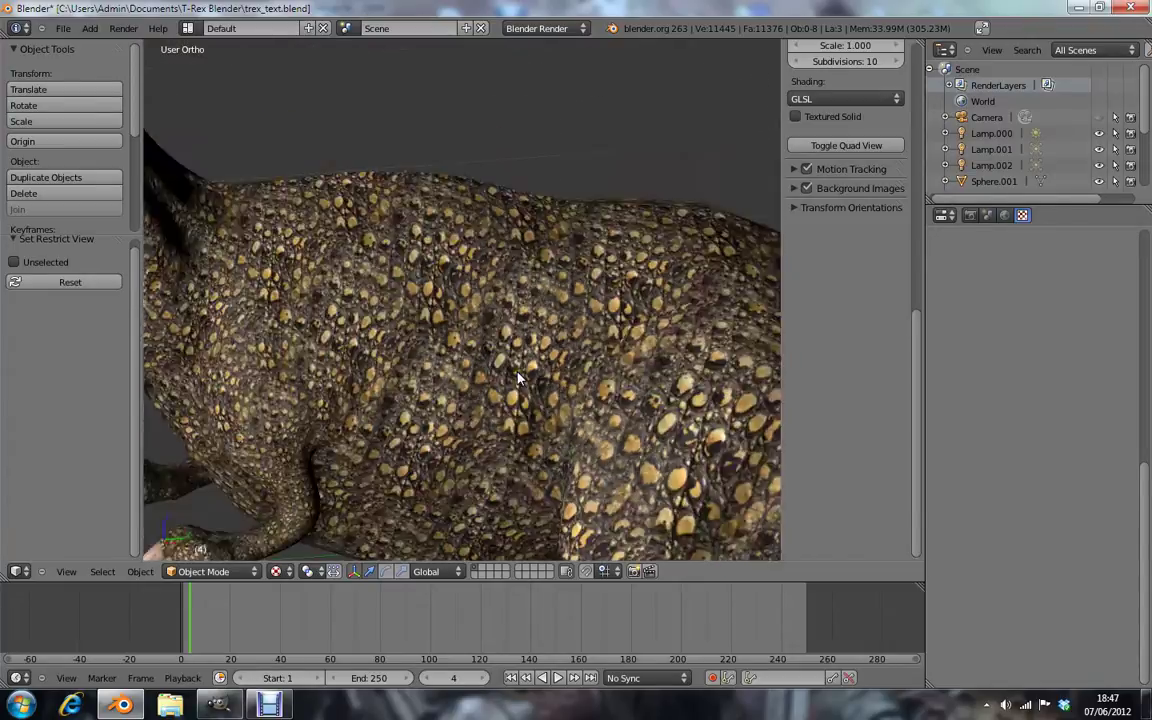
{"action": "scroll", "coordinate": [465, 334], "scroll_direction": "down", "scroll_amount": 4}
{"action": "right_click", "coordinate": [545, 352]}
Unlink the Texture.001 environment map from the T-rex material
{"action": "mouse_move", "coordinate": [545, 352]}
{"action": "middle_mouse_down"}
{"action": "mouse_move", "coordinate": [490, 452]}
{"action": "mouse_move", "coordinate": [473, 353]}
{"action": "mouse_move", "coordinate": [536, 379]}
{"action": "mouse_move", "coordinate": [580, 442]}
{"action": "middle_mouse_up"}
{"action": "scroll", "coordinate": [990, 340], "scroll_direction": "up", "scroll_amount": 5}
{"action": "scroll", "coordinate": [990, 340], "scroll_direction": "up", "scroll_amount": 5}
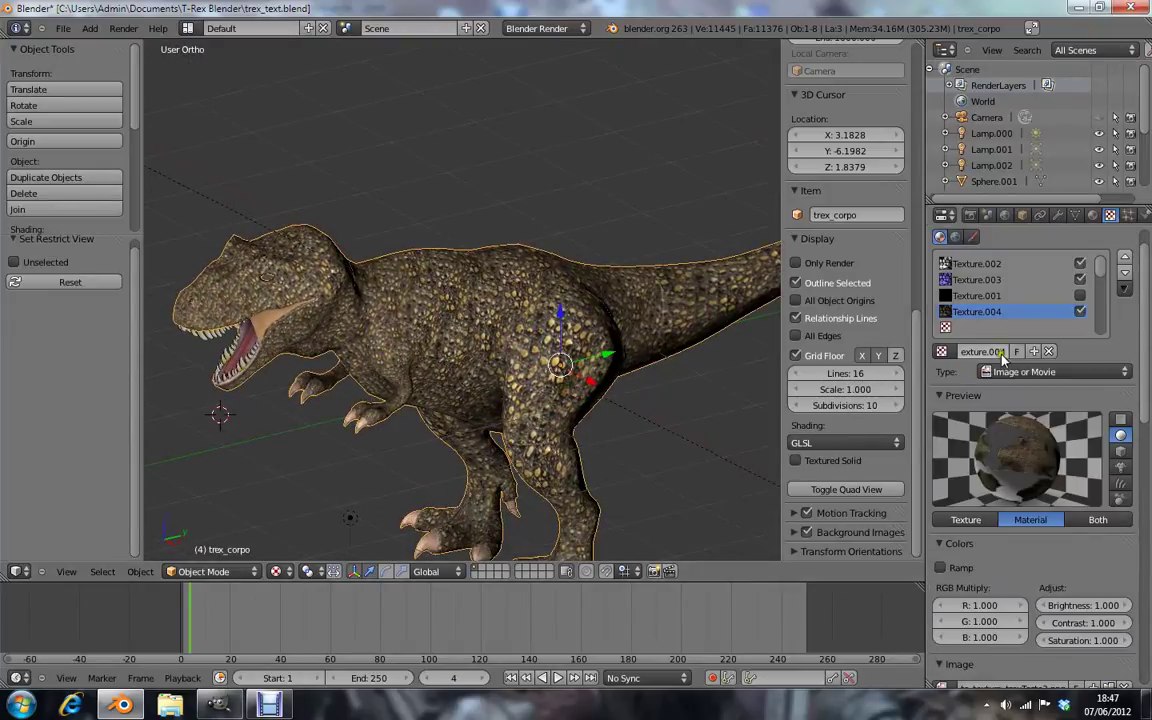
{"action": "scroll", "coordinate": [990, 340], "scroll_direction": "up", "scroll_amount": 2}
{"action": "left_click", "coordinate": [982, 311]}
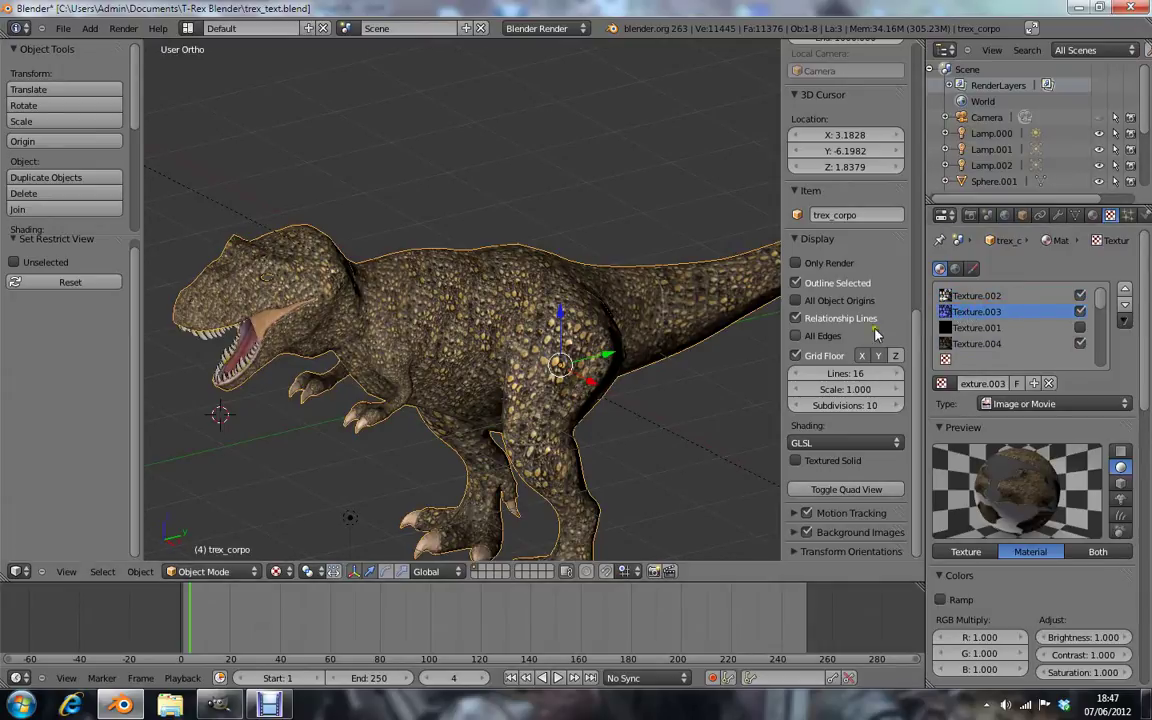
{"action": "left_click", "coordinate": [985, 328]}
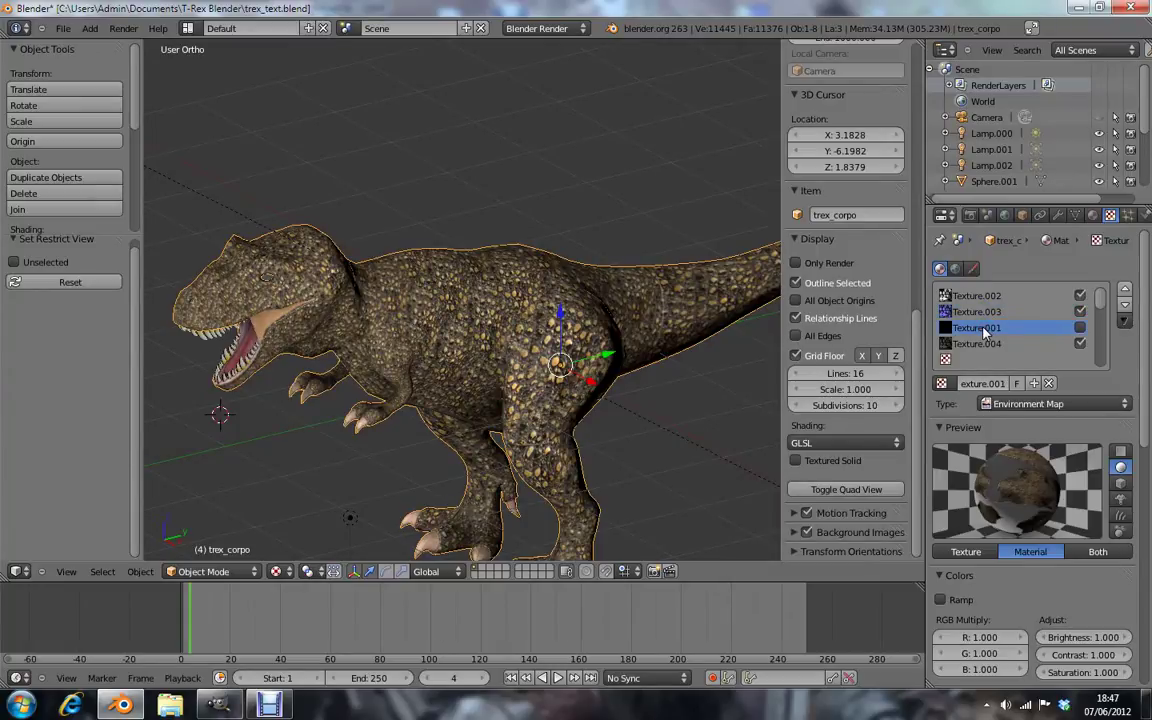
{"action": "left_click", "coordinate": [1048, 383]}
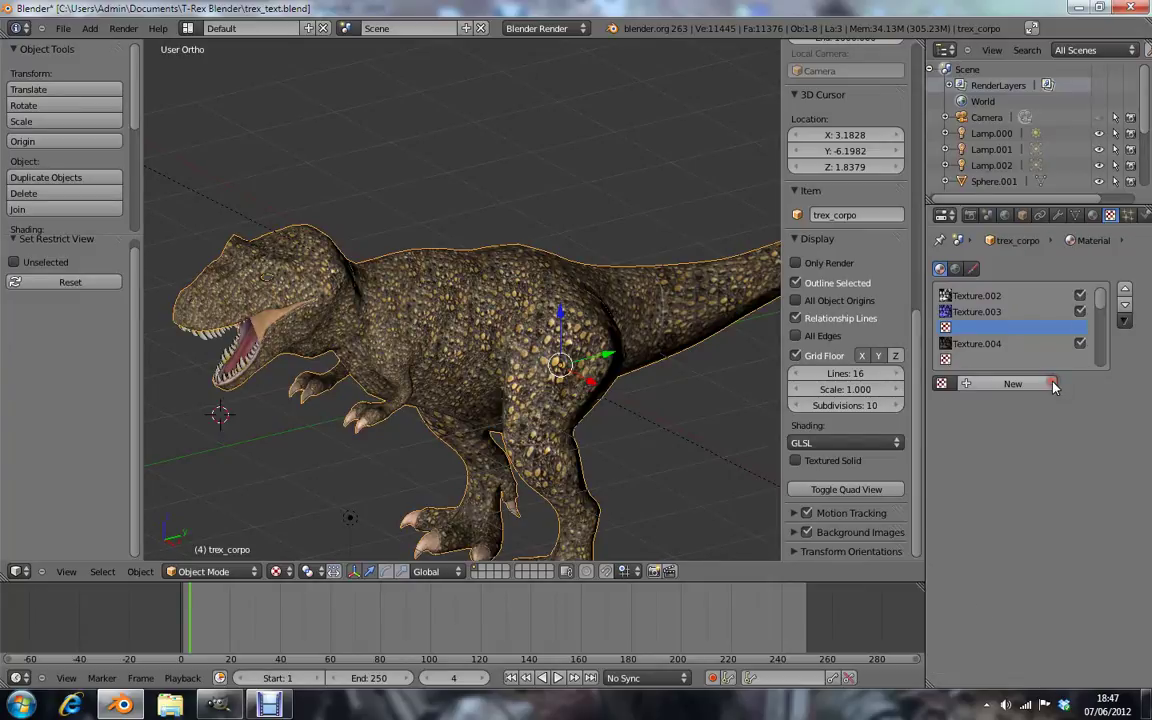
Toggle the Texture.004 scaly skin off to compare the white T-rex, then back on
{"action": "left_click", "coordinate": [970, 343]}
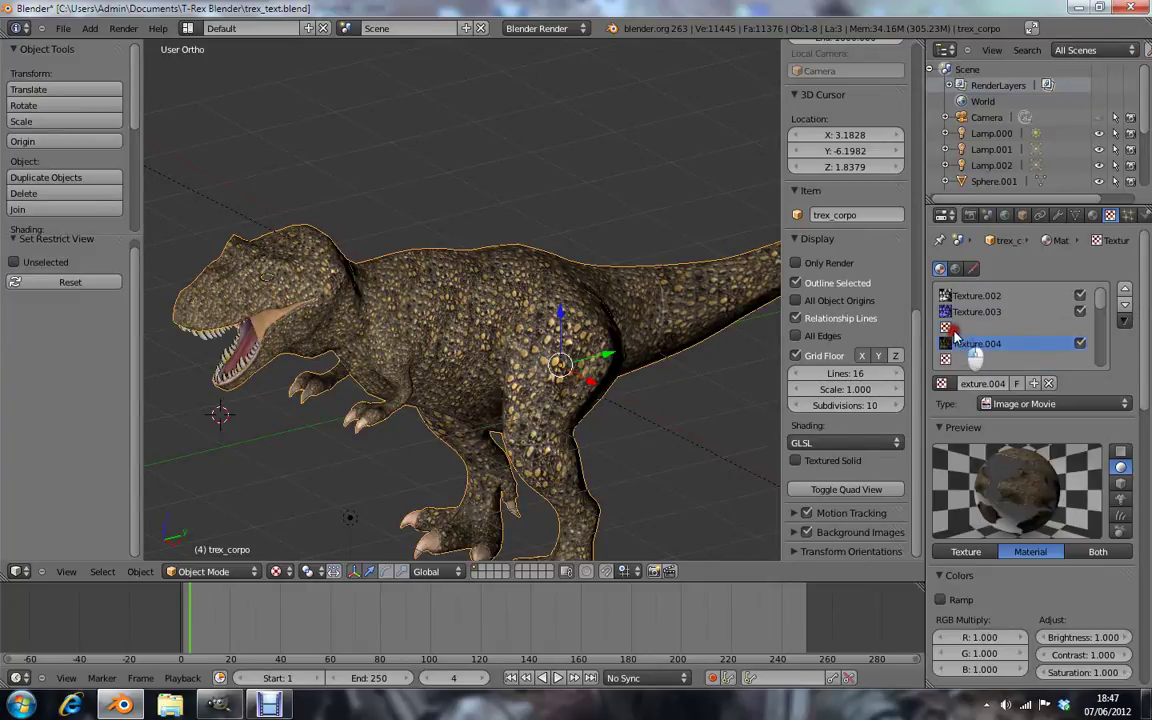
{"action": "left_click", "coordinate": [975, 311]}
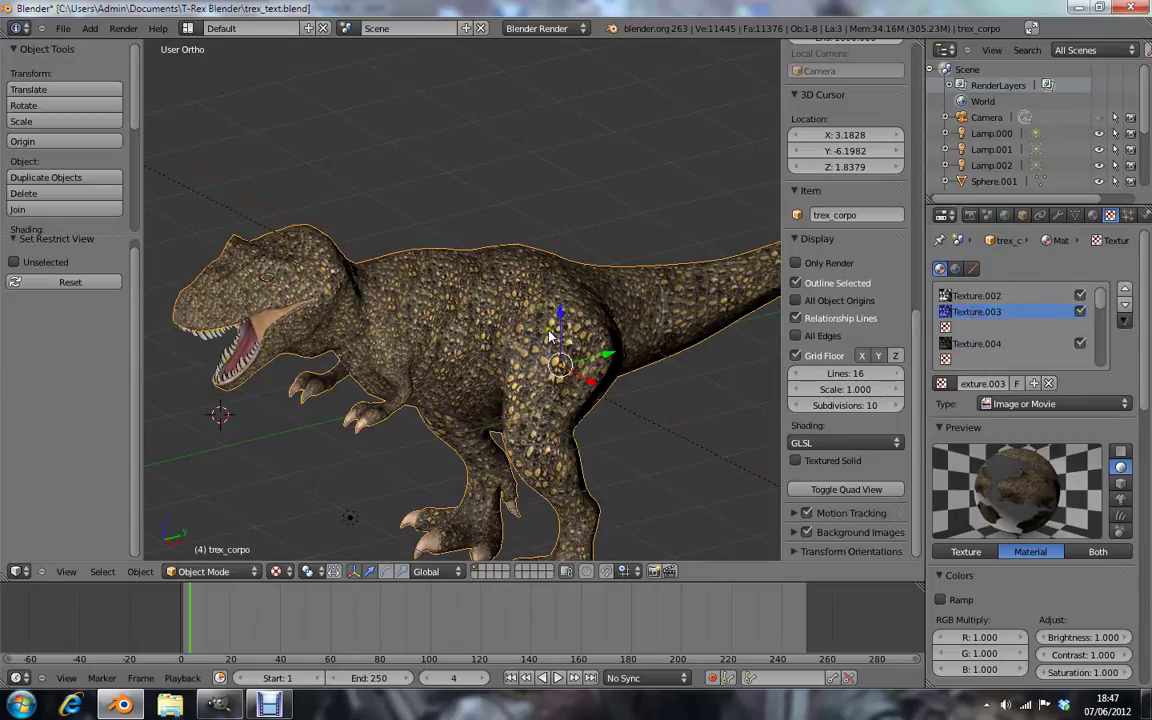
{"action": "left_click", "coordinate": [1080, 343]}
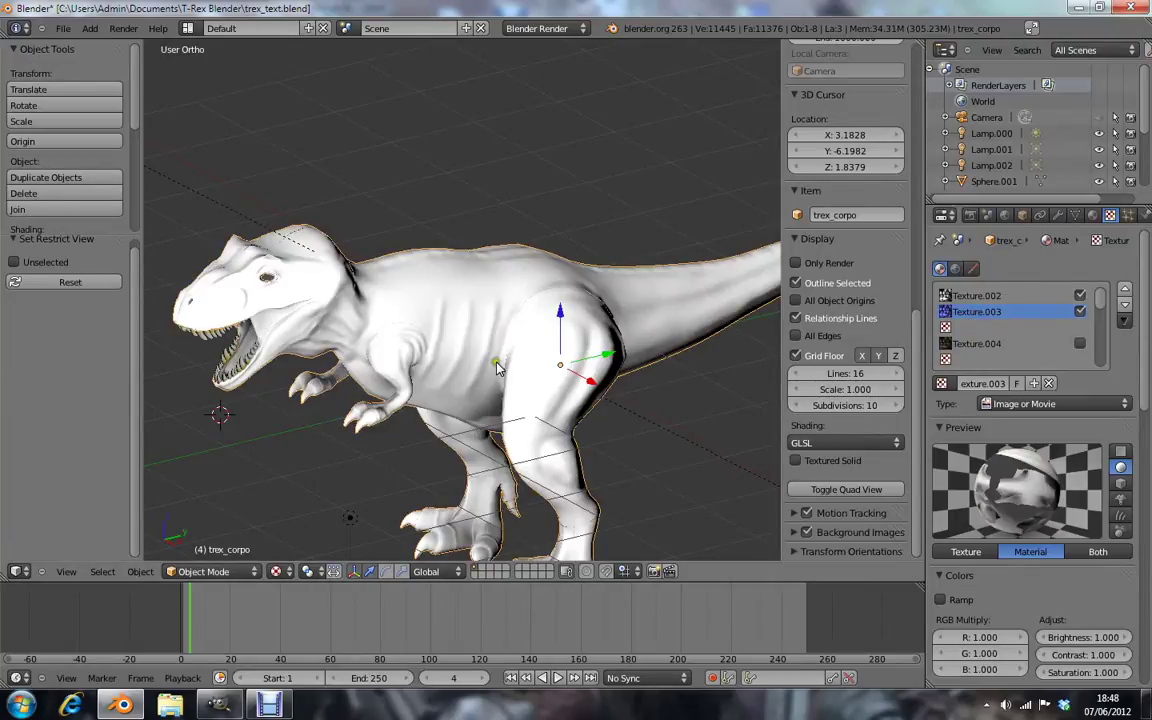
{"action": "mouse_move", "coordinate": [441, 320]}
{"action": "middle_mouse_down"}
{"action": "mouse_move", "coordinate": [688, 337]}
{"action": "mouse_move", "coordinate": [244, 375]}
{"action": "mouse_move", "coordinate": [265, 453]}
{"action": "mouse_move", "coordinate": [238, 463]}
{"action": "mouse_move", "coordinate": [469, 281]}
{"action": "middle_mouse_up"}
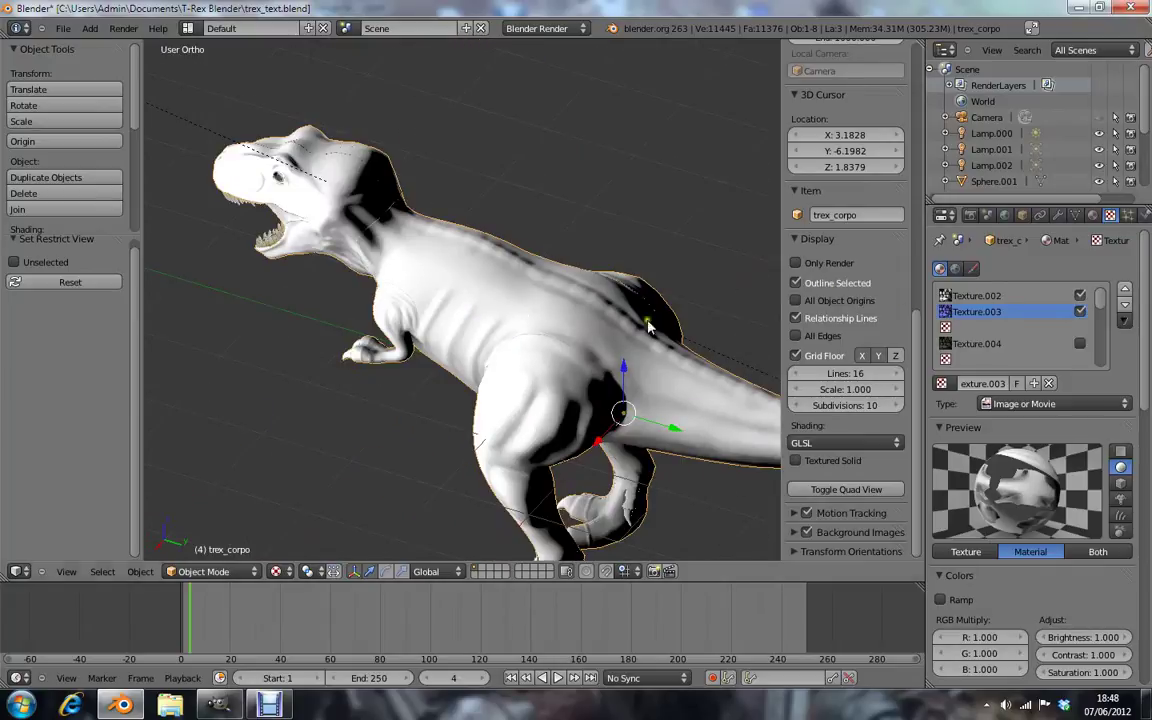
{"action": "middle_click_drag", "start_coordinate": [395, 360], "coordinate": [478, 334]}
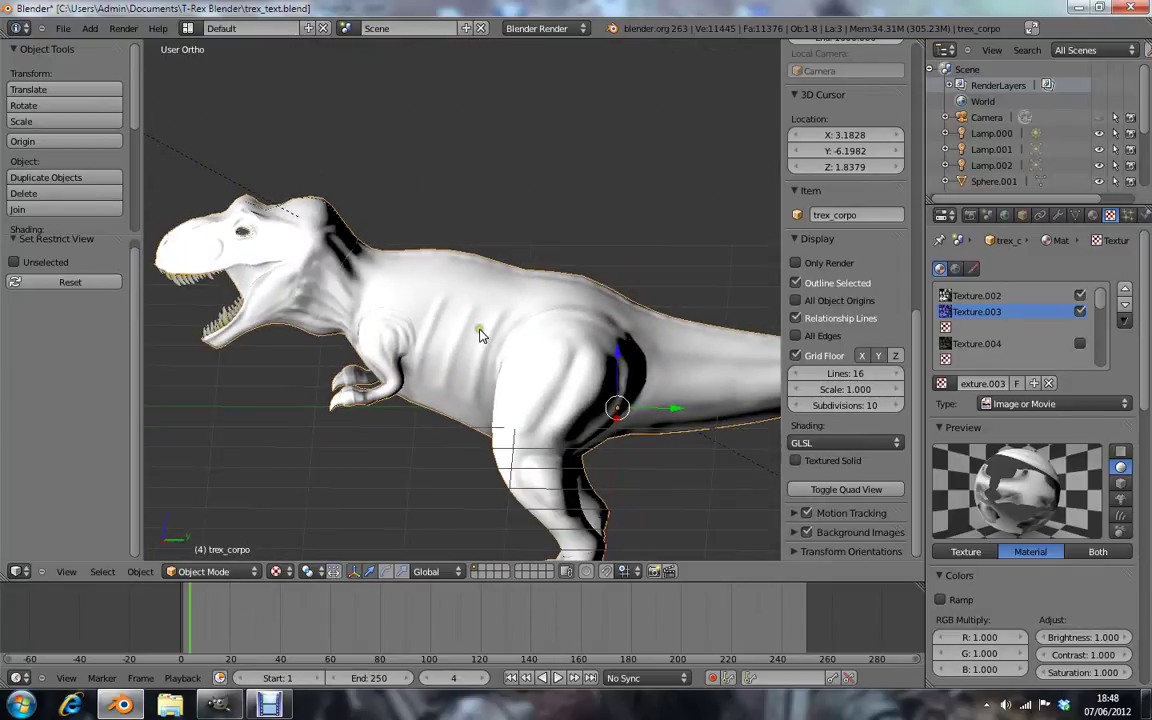
{"action": "left_click", "coordinate": [1080, 344]}
{"action": "mouse_move", "coordinate": [424, 284]}
{"action": "middle_mouse_down"}
{"action": "mouse_move", "coordinate": [501, 329]}
{"action": "mouse_move", "coordinate": [521, 392]}
{"action": "middle_mouse_up"}
{"action": "scroll", "coordinate": [501, 329], "scroll_direction": "down", "scroll_amount": 3}
Reposition Lamp.001 in front of and above the T-rex
{"action": "right_click", "coordinate": [447, 471]}
{"action": "key", "text": "g"}
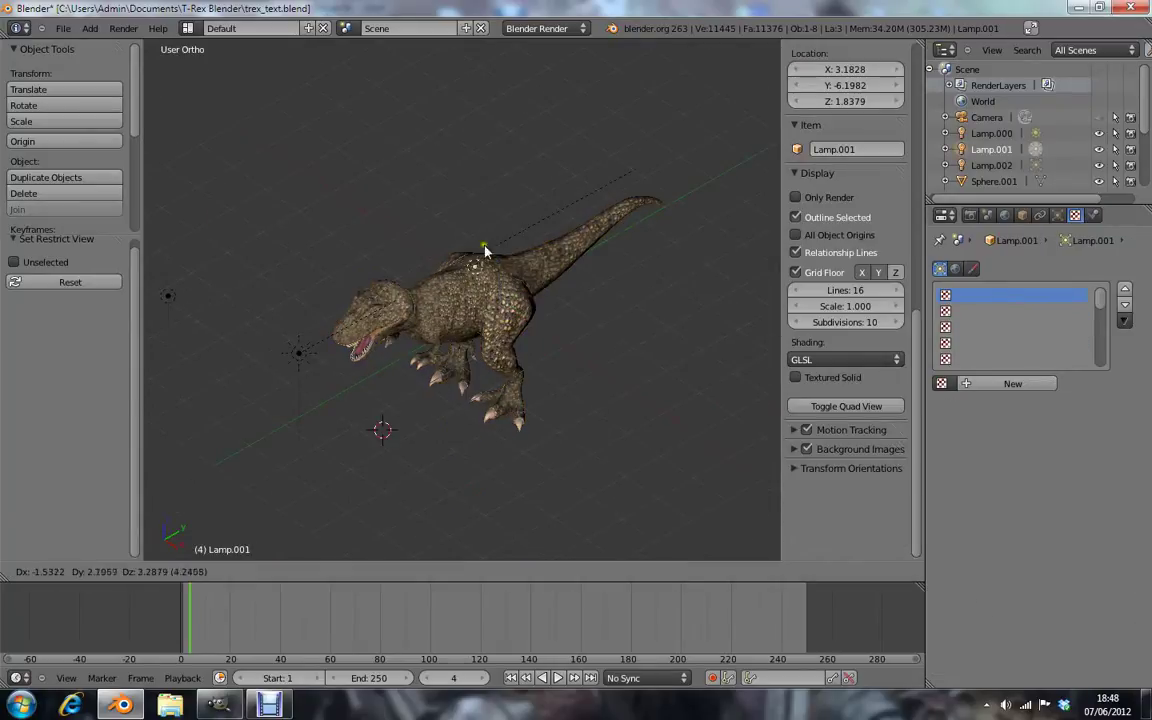
{"action": "key", "text": "Escape"}
{"action": "mouse_move", "coordinate": [514, 355]}
{"action": "middle_mouse_down"}
{"action": "mouse_move", "coordinate": [513, 268]}
{"action": "mouse_move", "coordinate": [483, 380]}
{"action": "middle_mouse_up"}
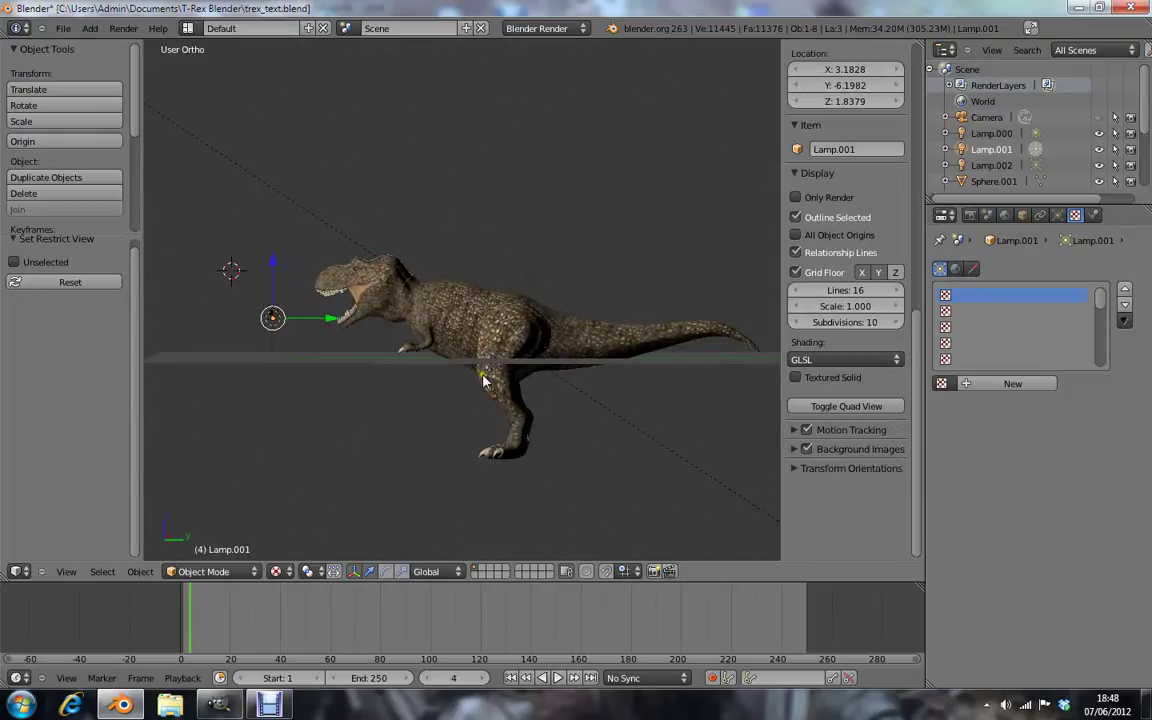
{"action": "key", "text": "g"}
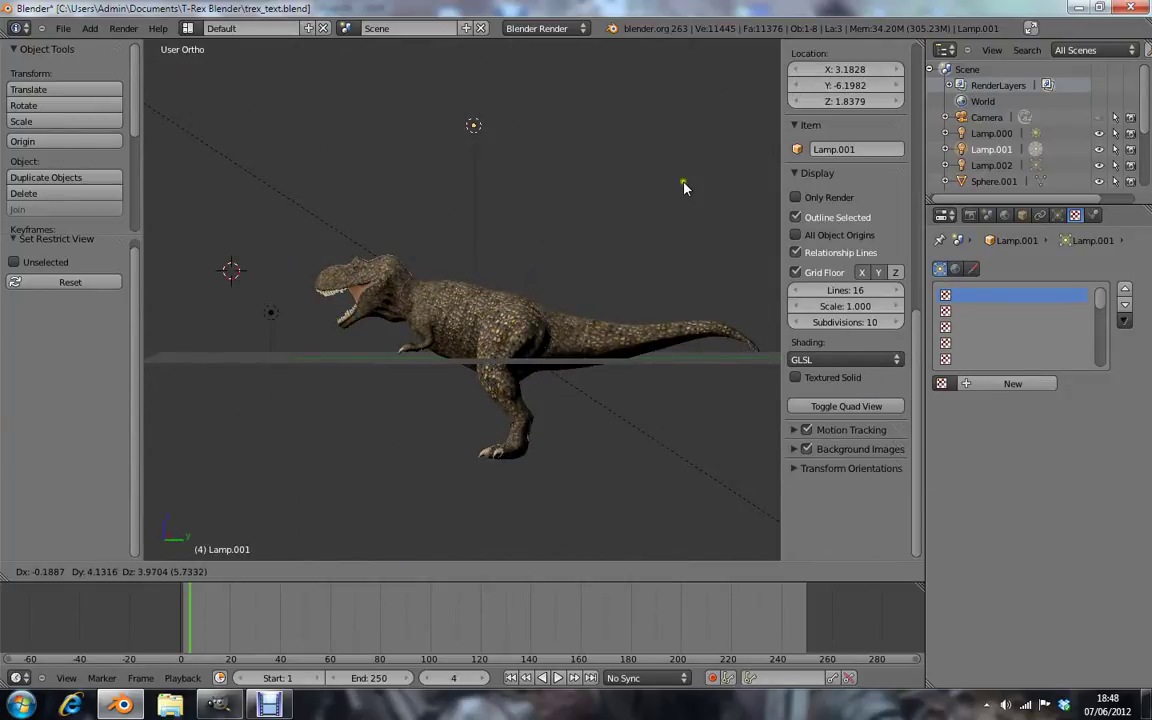
{"action": "left_click", "coordinate": [483, 380]}
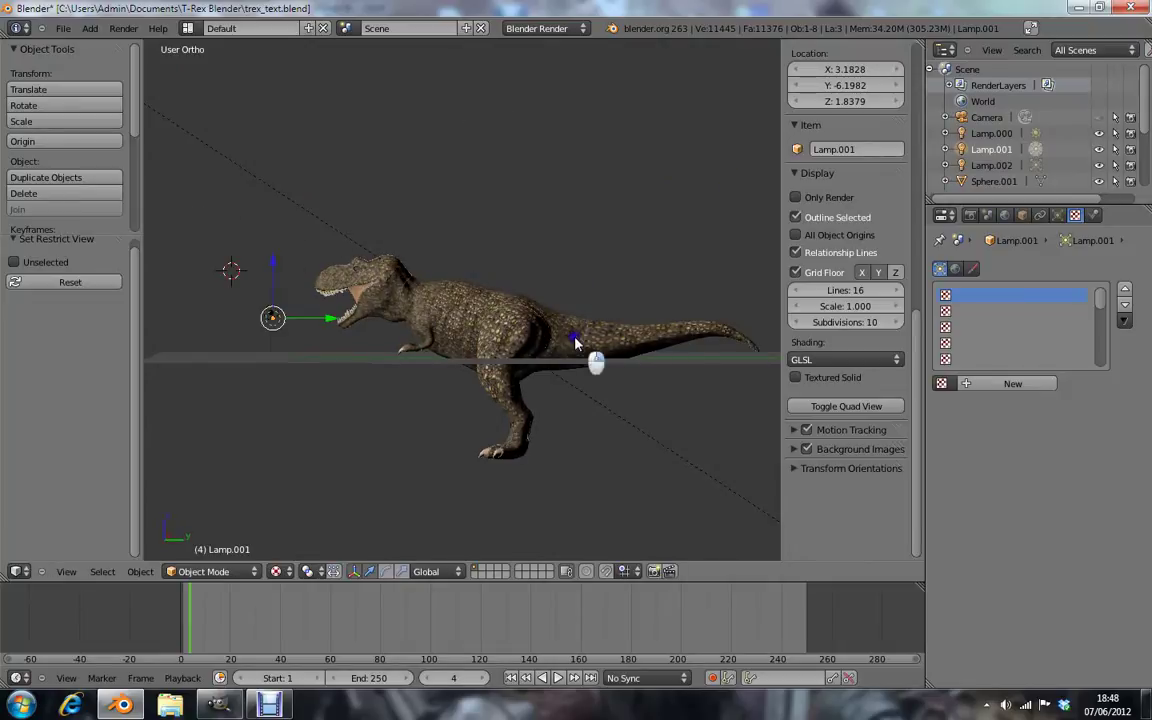
{"action": "middle_click_drag", "start_coordinate": [449, 268], "coordinate": [602, 404]}
{"action": "key", "text": "g"}
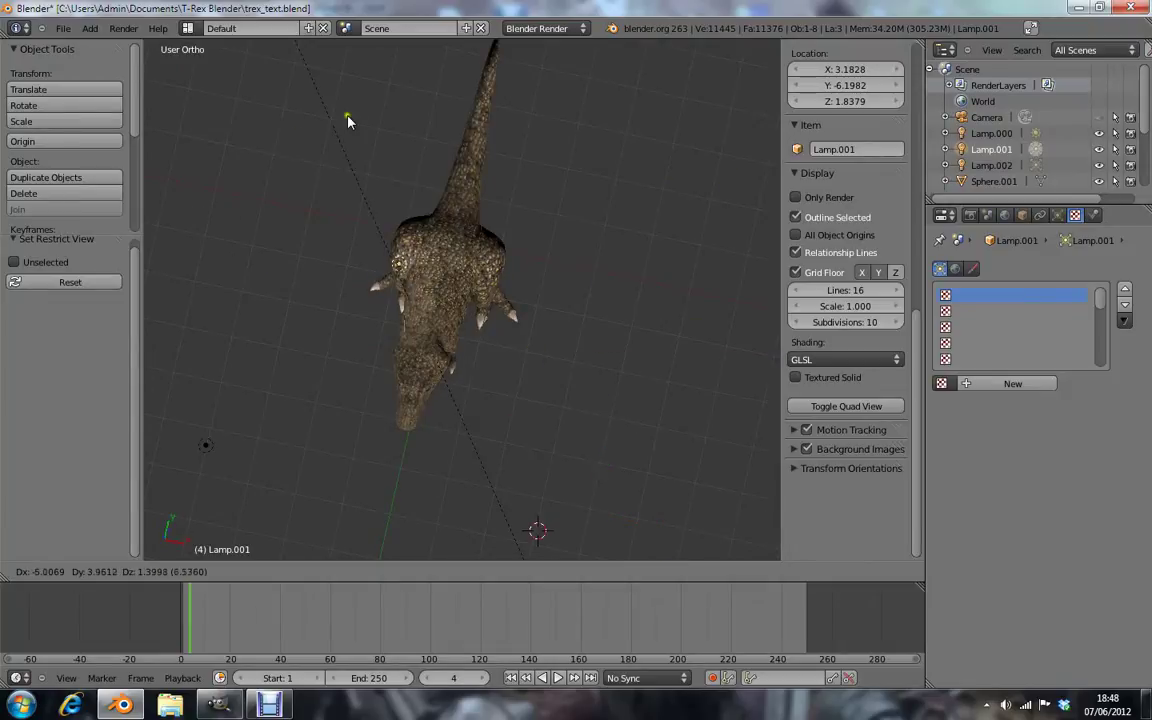
{"action": "left_click", "coordinate": [381, 195]}
{"action": "middle_click_drag", "start_coordinate": [381, 195], "coordinate": [520, 450]}
Move Lamp.000 to a new spot beside the T-rex
{"action": "right_click", "coordinate": [531, 534]}
{"action": "middle_click_drag", "start_coordinate": [637, 337], "coordinate": [505, 329]}
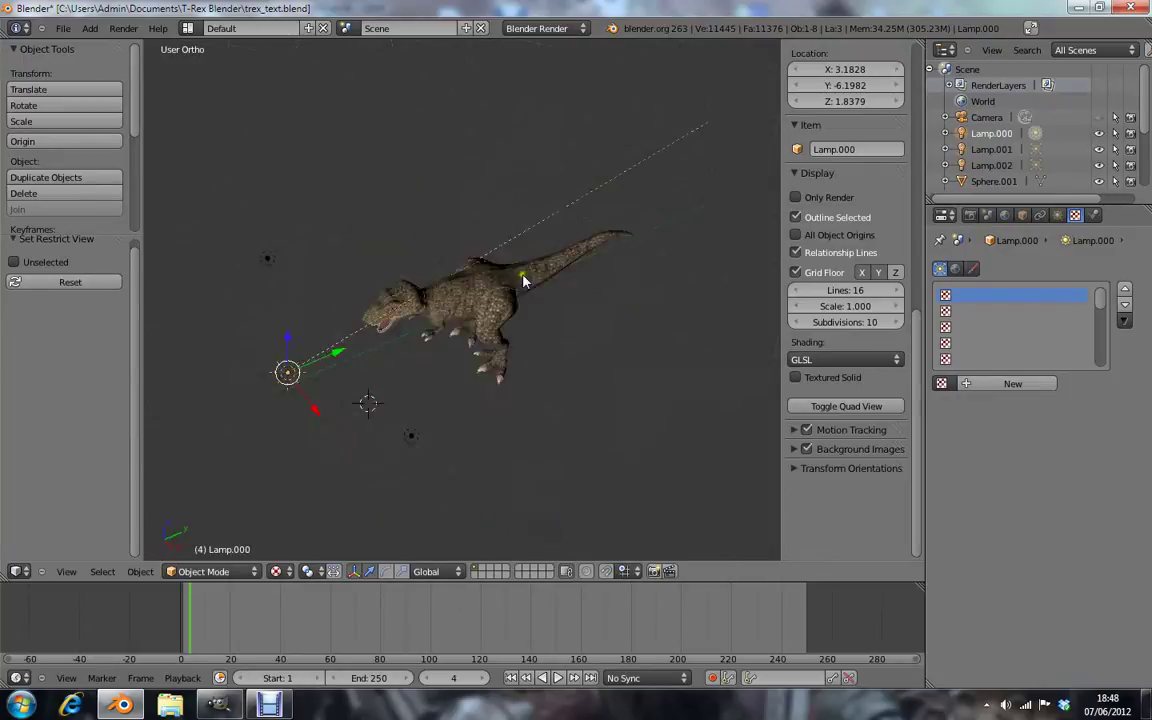
{"action": "key", "text": "g"}
{"action": "left_click", "coordinate": [779, 375]}
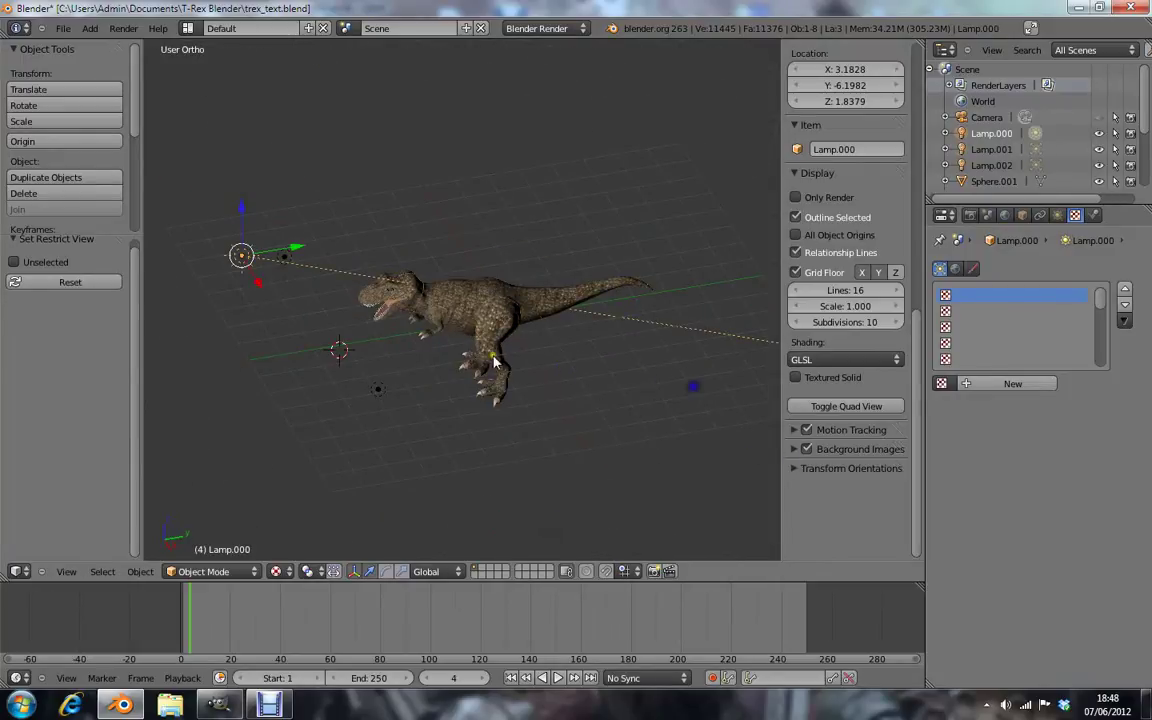
{"action": "mouse_move", "coordinate": [779, 375]}
{"action": "middle_mouse_down"}
{"action": "mouse_move", "coordinate": [472, 238]}
{"action": "mouse_move", "coordinate": [593, 342]}
{"action": "middle_mouse_up"}
Delete Lamp.001 and start deleting Lamp.002
{"action": "right_click", "coordinate": [529, 375]}
{"action": "key", "text": "x"}
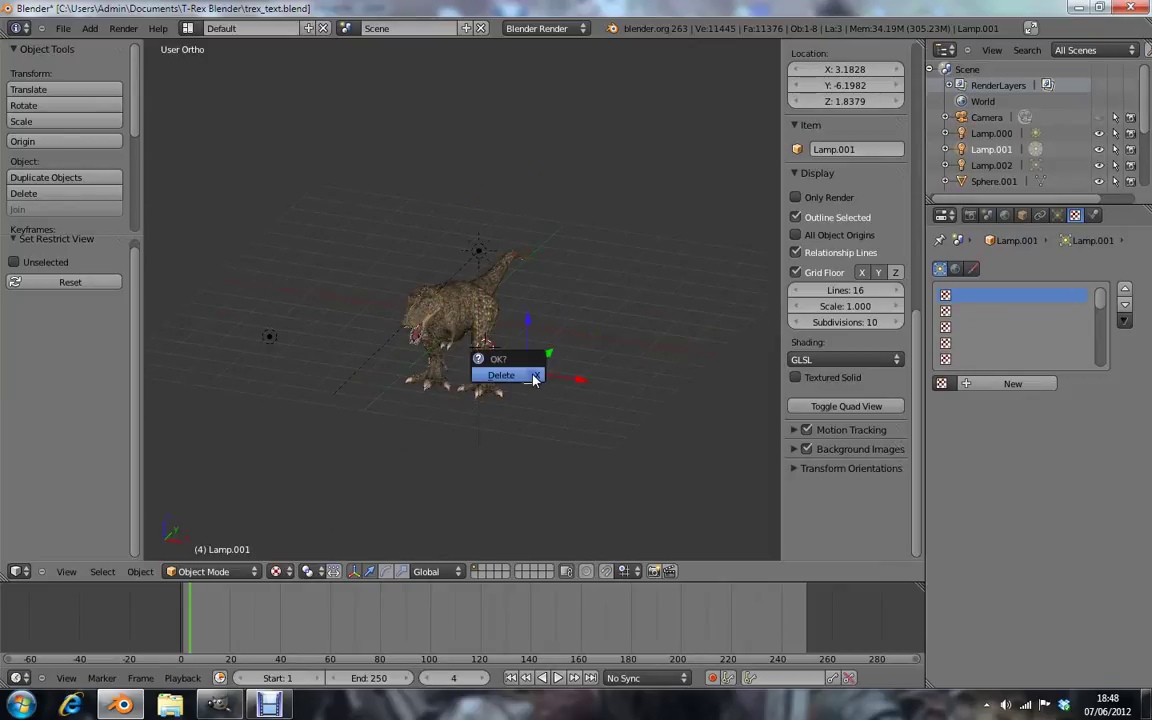
{"action": "left_click", "coordinate": [501, 375]}
{"action": "right_click", "coordinate": [279, 341]}
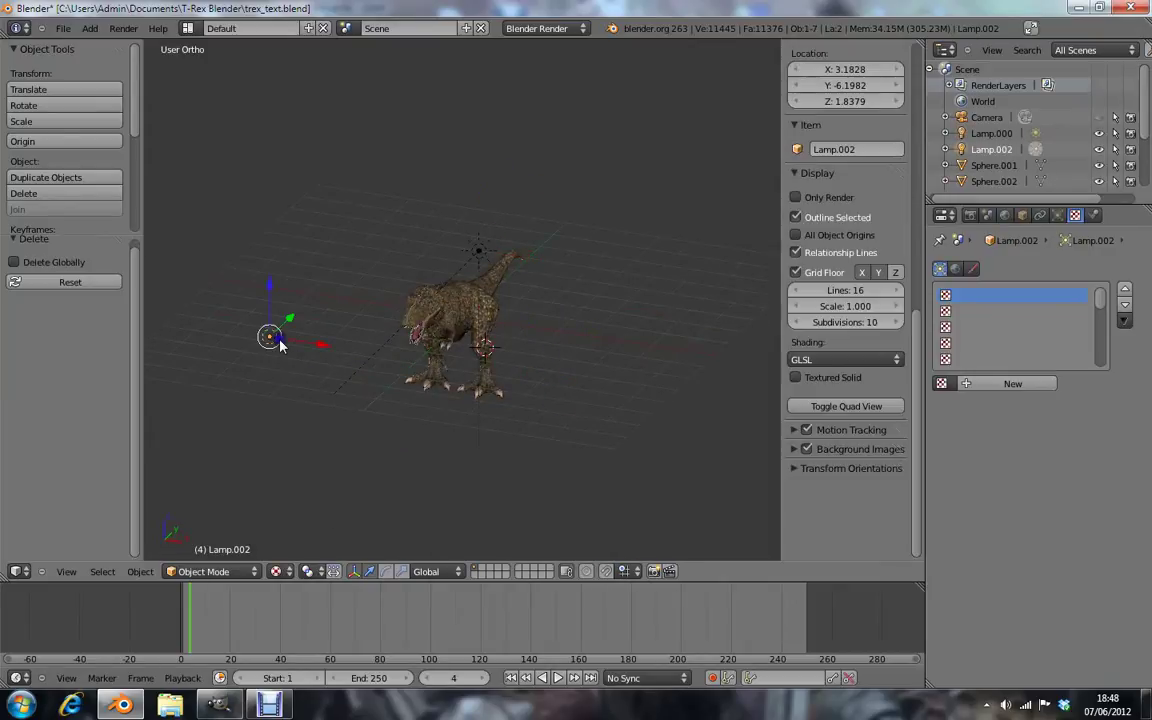
{"action": "key", "text": "x"}
{"action": "mouse_move", "coordinate": [342, 270]}
{"action": "middle_mouse_down"}
{"action": "mouse_move", "coordinate": [483, 270]}
{"action": "mouse_move", "coordinate": [514, 288]}
{"action": "mouse_move", "coordinate": [319, 237]}
{"action": "mouse_move", "coordinate": [406, 282]}
{"action": "mouse_move", "coordinate": [249, 298]}
{"action": "mouse_move", "coordinate": [316, 275]}
{"action": "mouse_move", "coordinate": [508, 378]}
{"action": "mouse_move", "coordinate": [463, 334]}
{"action": "middle_mouse_up"}
Confirm deletion of Lamp.002 and zoom in and out to check the lighting
{"action": "left_click", "coordinate": [484, 268]}
{"action": "scroll", "coordinate": [406, 282], "scroll_direction": "up", "scroll_amount": 2}
{"action": "scroll", "coordinate": [508, 378], "scroll_direction": "down", "scroll_amount": 2}
{"action": "scroll", "coordinate": [463, 334], "scroll_direction": "up", "scroll_amount": 3}
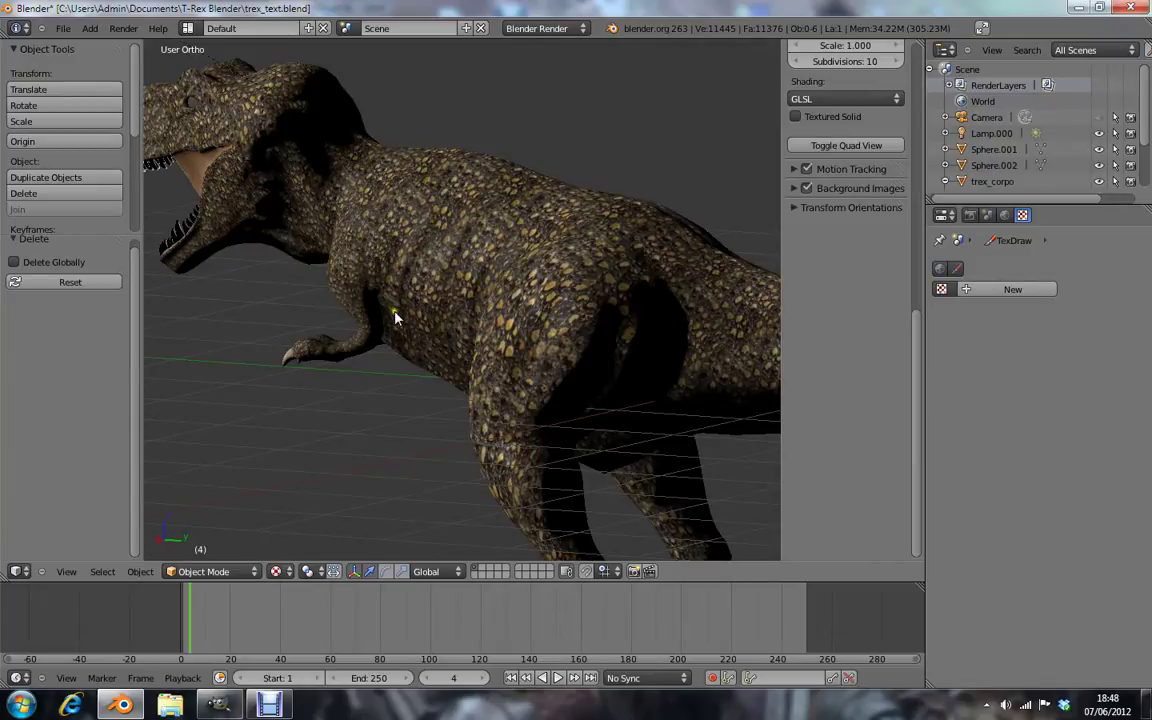
{"action": "scroll", "coordinate": [511, 268], "scroll_direction": "down", "scroll_amount": 3}
Orbit around the T-rex and select Lamp.000
{"action": "mouse_move", "coordinate": [511, 268]}
{"action": "middle_mouse_down"}
{"action": "mouse_move", "coordinate": [463, 286]}
{"action": "mouse_move", "coordinate": [254, 311]}
{"action": "mouse_move", "coordinate": [290, 324]}
{"action": "mouse_move", "coordinate": [158, 295]}
{"action": "middle_mouse_up"}
{"action": "mouse_move", "coordinate": [158, 293]}
{"action": "middle_mouse_down"}
{"action": "mouse_move", "coordinate": [368, 257]}
{"action": "mouse_move", "coordinate": [303, 247]}
{"action": "mouse_move", "coordinate": [314, 252]}
{"action": "mouse_move", "coordinate": [521, 72]}
{"action": "middle_mouse_up"}
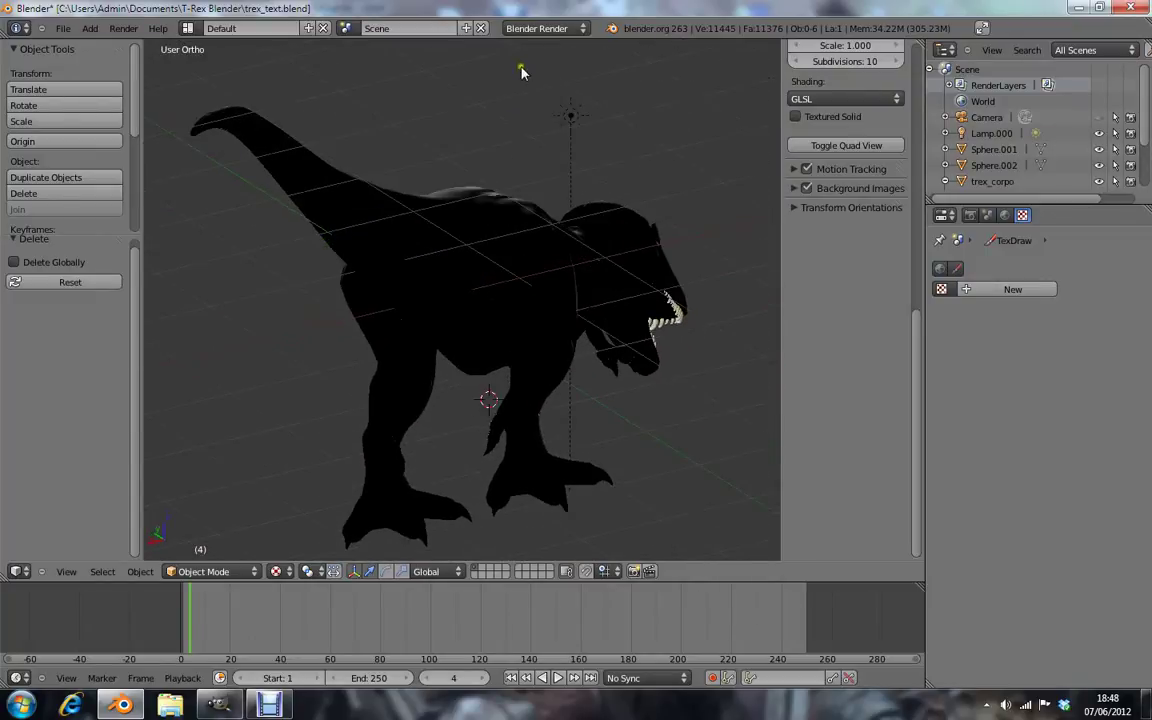
{"action": "right_click", "coordinate": [570, 115]}
{"action": "mouse_move", "coordinate": [473, 193]}
{"action": "middle_mouse_down"}
{"action": "mouse_move", "coordinate": [465, 241]}
{"action": "mouse_move", "coordinate": [316, 249]}
{"action": "mouse_move", "coordinate": [406, 234]}
{"action": "mouse_move", "coordinate": [400, 253]}
{"action": "mouse_move", "coordinate": [316, 237]}
{"action": "mouse_move", "coordinate": [329, 188]}
{"action": "mouse_move", "coordinate": [363, 185]}
{"action": "mouse_move", "coordinate": [725, 257]}
{"action": "mouse_move", "coordinate": [483, 301]}
{"action": "mouse_move", "coordinate": [586, 324]}
{"action": "mouse_move", "coordinate": [502, 258]}
{"action": "mouse_move", "coordinate": [553, 270]}
{"action": "mouse_move", "coordinate": [477, 283]}
{"action": "mouse_move", "coordinate": [444, 317]}
{"action": "middle_mouse_up"}
{"action": "right_click", "coordinate": [477, 283]}
{"action": "scroll", "coordinate": [444, 317], "scroll_direction": "up", "scroll_amount": 1}
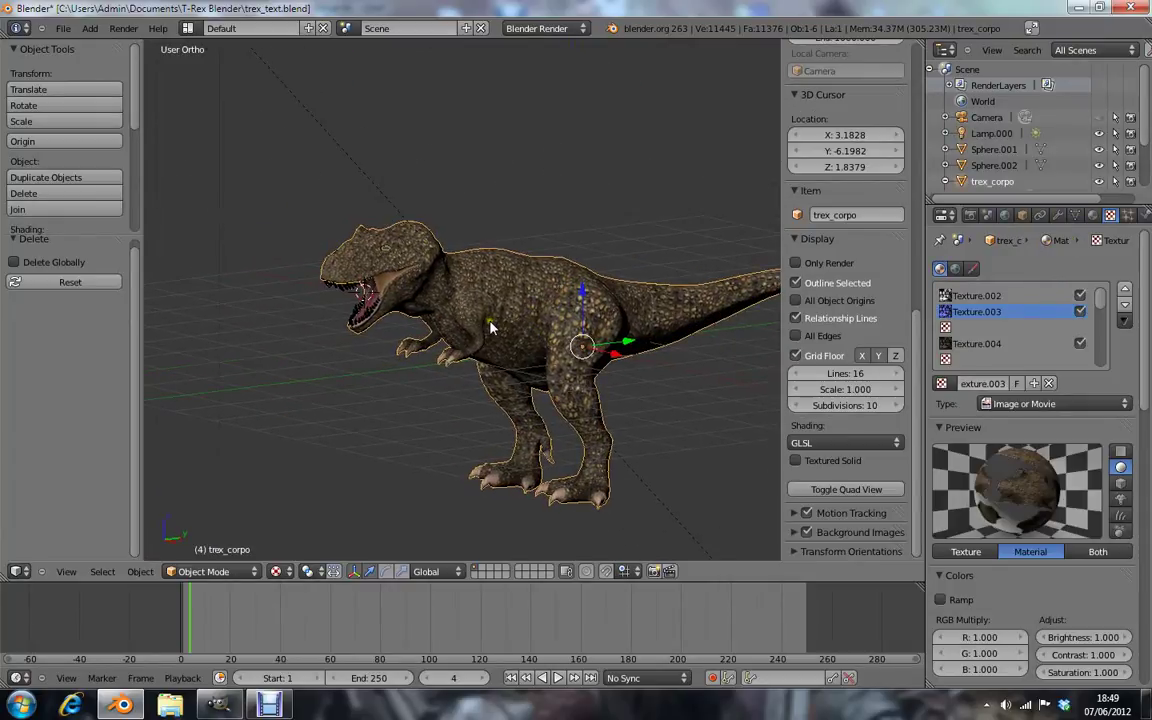
{"action": "scroll", "coordinate": [445, 318], "scroll_direction": "up", "scroll_amount": 2}
{"action": "scroll", "coordinate": [446, 318], "scroll_direction": "up", "scroll_amount": 2}
{"action": "scroll", "coordinate": [448, 319], "scroll_direction": "up", "scroll_amount": 3}
{"action": "scroll", "coordinate": [450, 319], "scroll_direction": "up", "scroll_amount": 2}
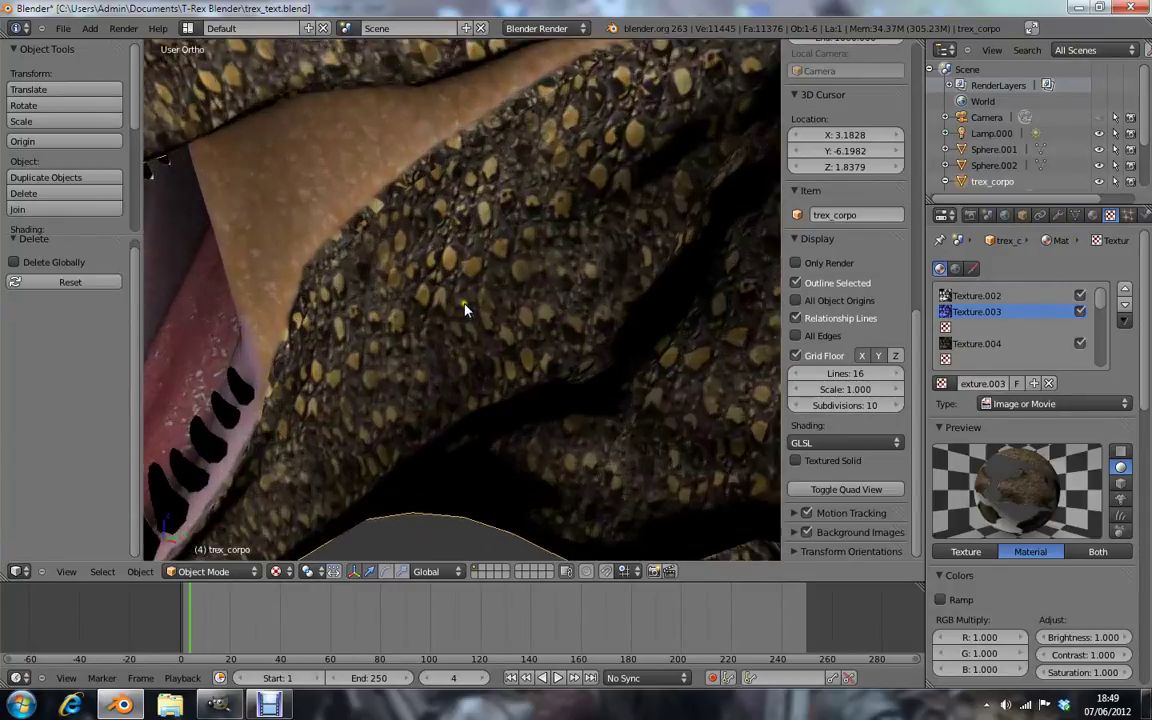
{"action": "scroll", "coordinate": [418, 273], "scroll_direction": "up", "scroll_amount": 2}
{"action": "scroll", "coordinate": [350, 207], "scroll_direction": "down", "scroll_amount": 1}
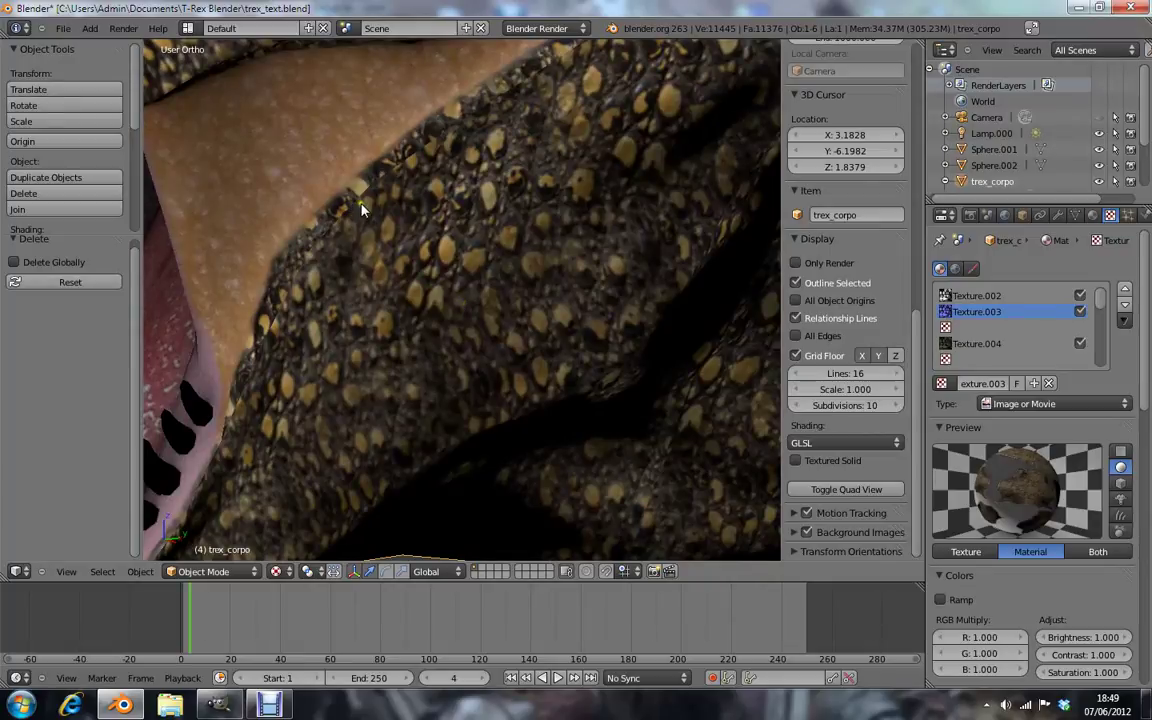
{"action": "scroll", "coordinate": [375, 200], "scroll_direction": "down", "scroll_amount": 2}
{"action": "scroll", "coordinate": [395, 205], "scroll_direction": "down", "scroll_amount": 3}
{"action": "scroll", "coordinate": [420, 210], "scroll_direction": "down", "scroll_amount": 2}
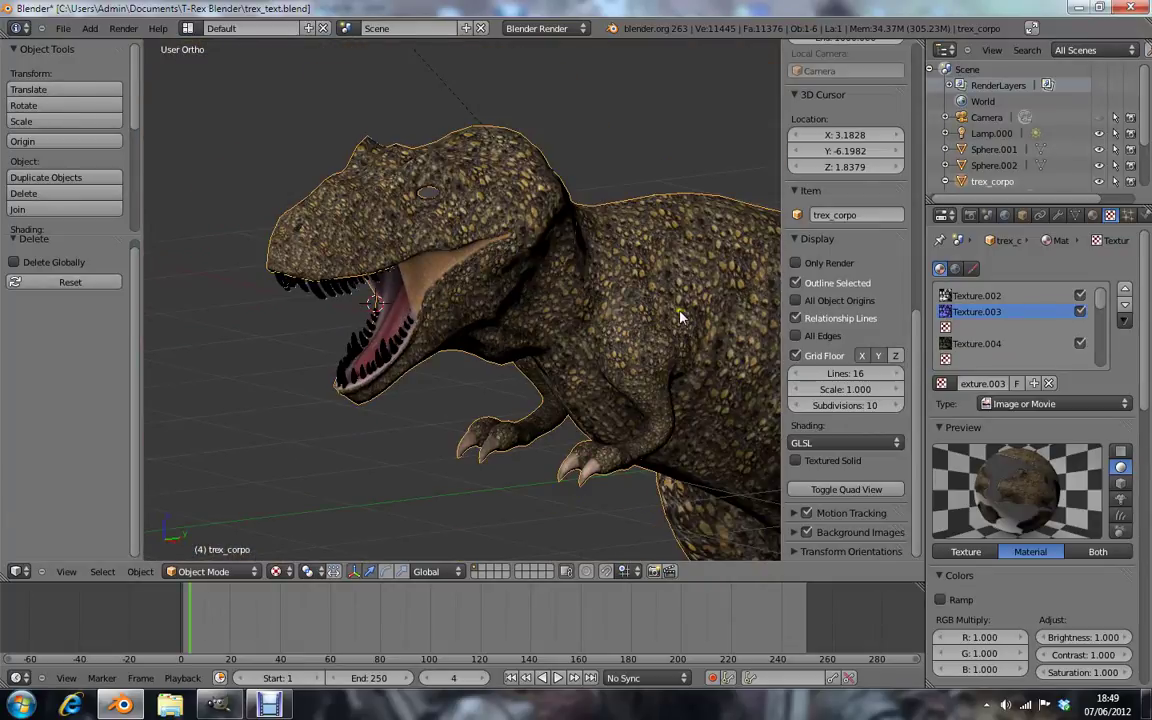
{"action": "scroll", "coordinate": [640, 300], "scroll_direction": "up", "scroll_amount": 4}
{"action": "scroll", "coordinate": [455, 255], "scroll_direction": "down", "scroll_amount": 6}
{"action": "scroll", "coordinate": [511, 291], "scroll_direction": "up", "scroll_amount": 2}
{"action": "scroll", "coordinate": [511, 291], "scroll_direction": "up", "scroll_amount": 4}
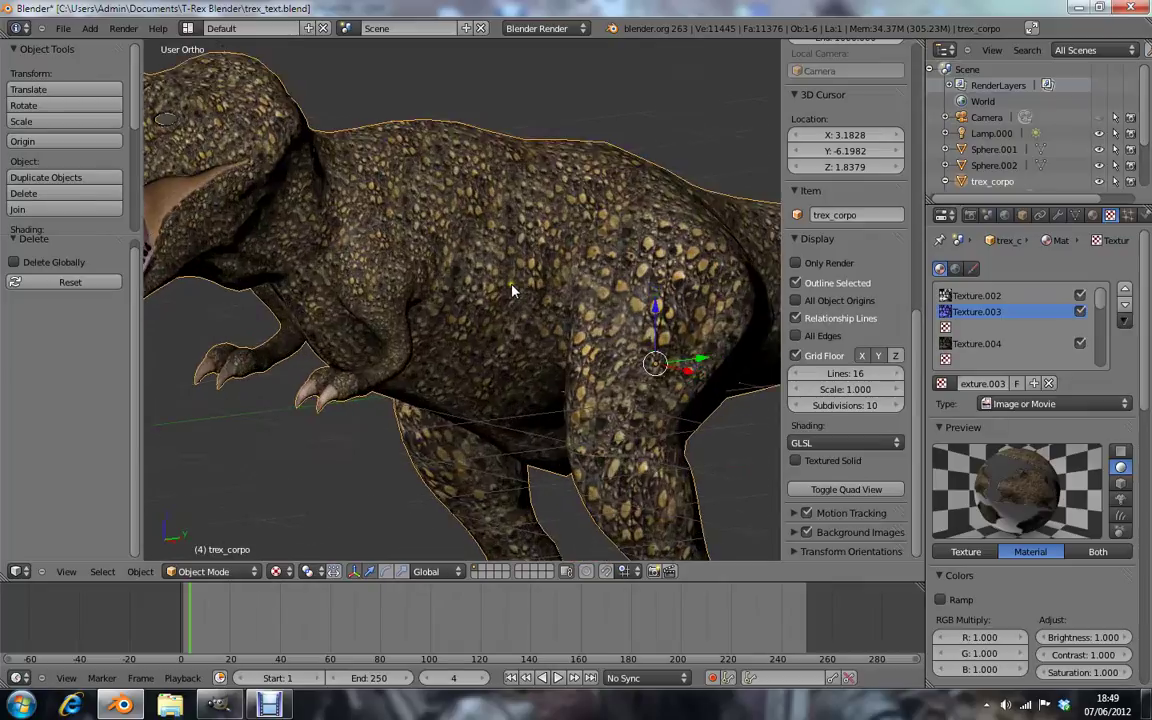
{"action": "scroll", "coordinate": [512, 291], "scroll_direction": "down", "scroll_amount": 7}
{"action": "scroll", "coordinate": [512, 292], "scroll_direction": "up", "scroll_amount": 3}
{"action": "scroll", "coordinate": [513, 293], "scroll_direction": "up", "scroll_amount": 2}
{"action": "scroll", "coordinate": [515, 292], "scroll_direction": "down", "scroll_amount": 2}
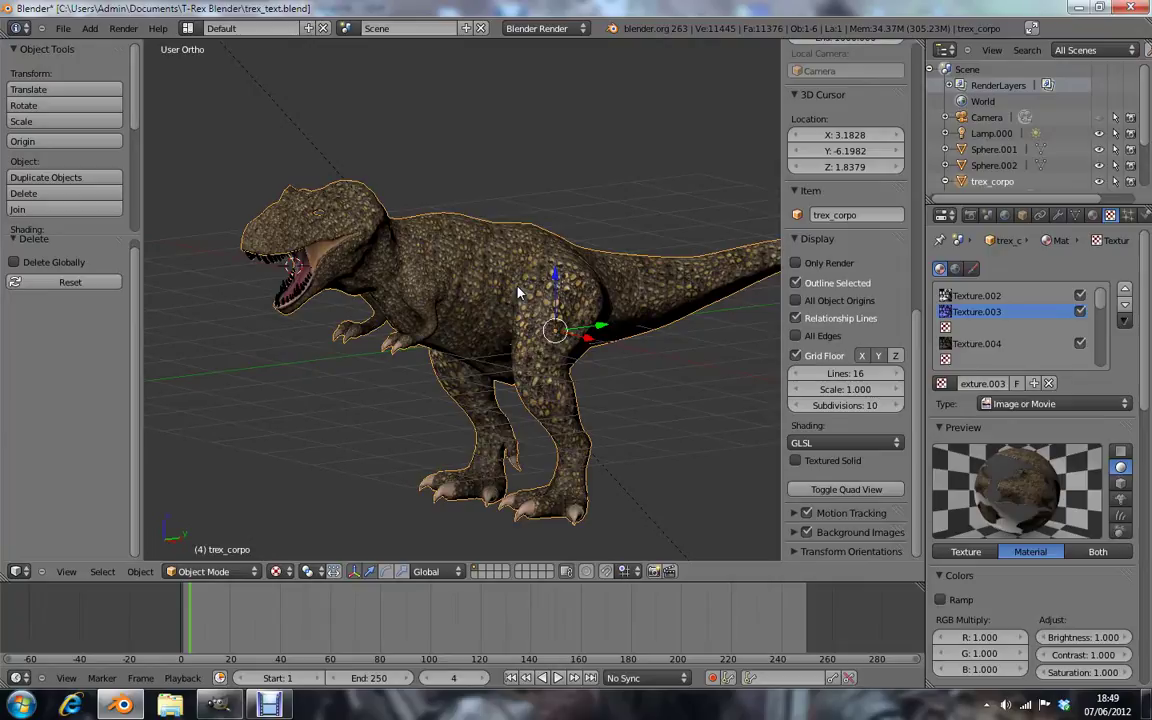
{"action": "scroll", "coordinate": [459, 250], "scroll_direction": "down", "scroll_amount": 3}
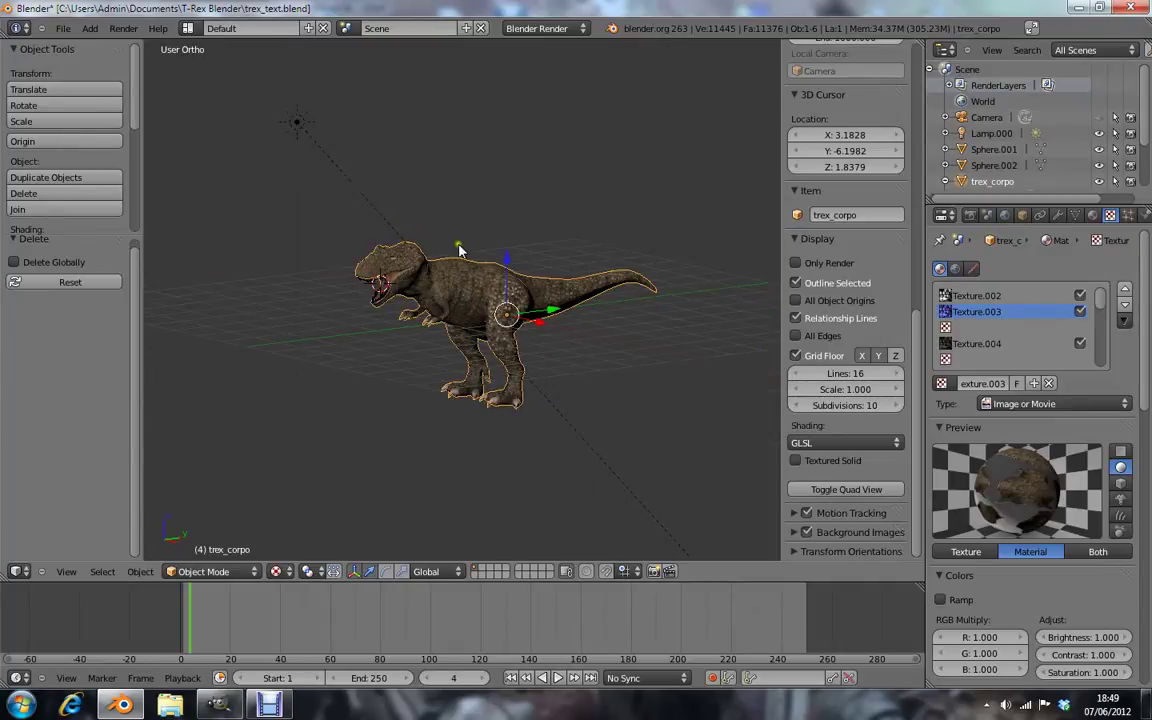
{"action": "scroll", "coordinate": [459, 250], "scroll_direction": "up", "scroll_amount": 5}
{"action": "scroll", "coordinate": [459, 255], "scroll_direction": "down", "scroll_amount": 1}
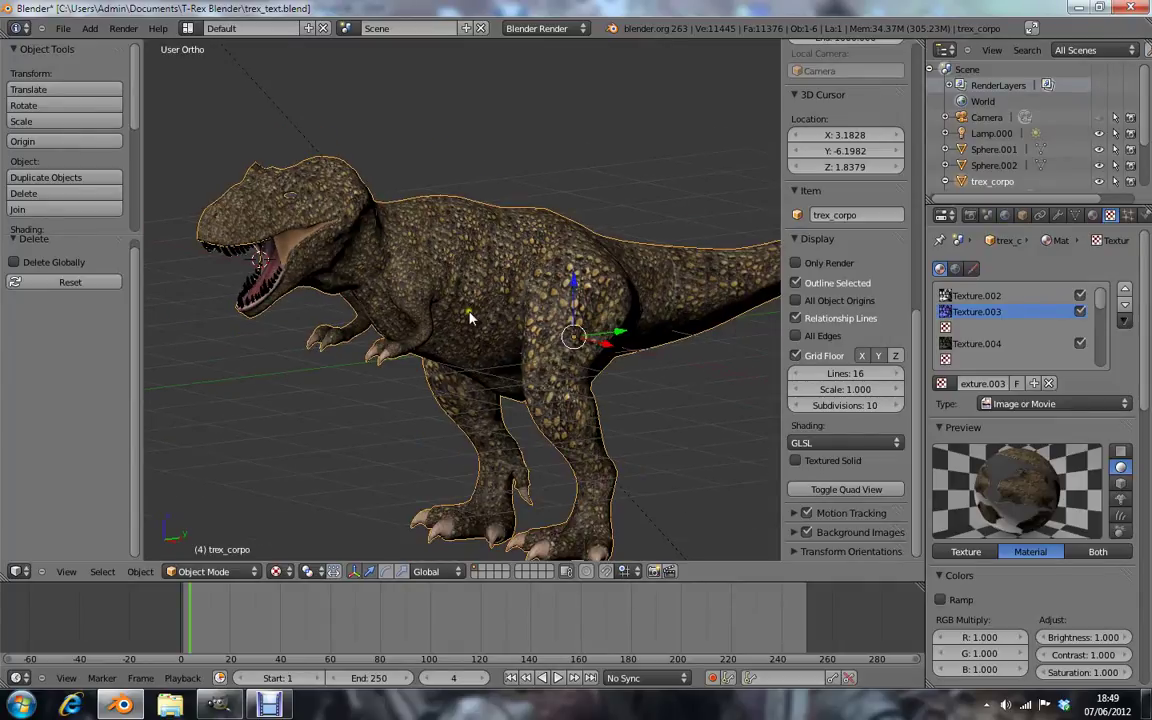
{"action": "middle_click_drag", "start_coordinate": [470, 310], "coordinate": [470, 265], "text": "shift"}
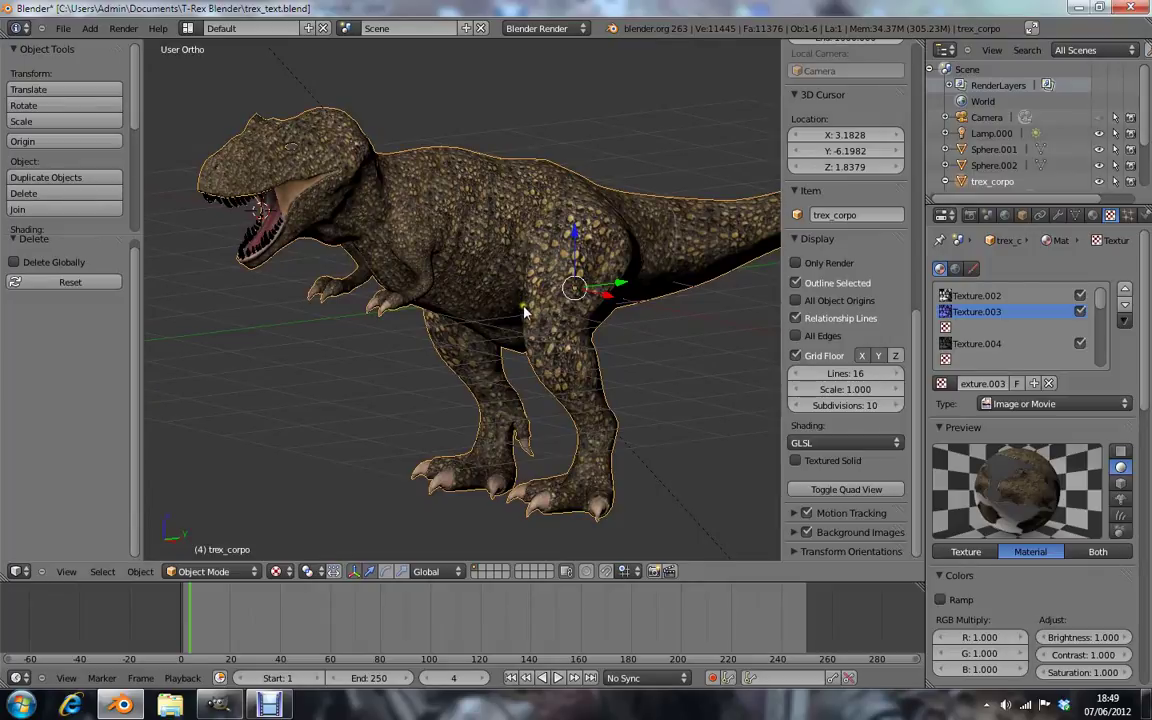
{"action": "mouse_move", "coordinate": [390, 252]}
{"action": "middle_mouse_down"}
{"action": "mouse_move", "coordinate": [674, 275]}
{"action": "mouse_move", "coordinate": [705, 419]}
{"action": "mouse_move", "coordinate": [695, 440]}
{"action": "mouse_move", "coordinate": [450, 300]}
{"action": "mouse_move", "coordinate": [413, 255]}
{"action": "middle_mouse_up"}
{"action": "scroll", "coordinate": [413, 255], "scroll_direction": "up", "scroll_amount": 1}
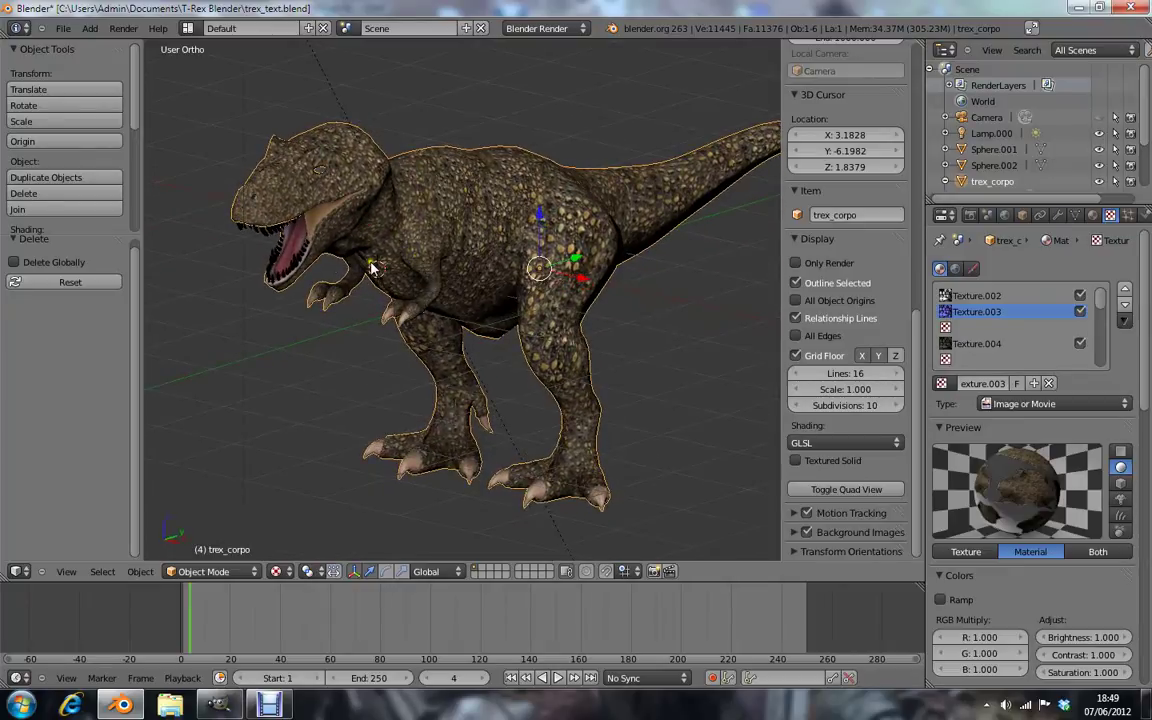
{"action": "scroll", "coordinate": [458, 321], "scroll_direction": "up", "scroll_amount": 4}
{"action": "scroll", "coordinate": [458, 327], "scroll_direction": "up", "scroll_amount": 3}
{"action": "scroll", "coordinate": [365, 358], "scroll_direction": "up", "scroll_amount": 1}
{"action": "scroll", "coordinate": [365, 358], "scroll_direction": "down", "scroll_amount": 6}
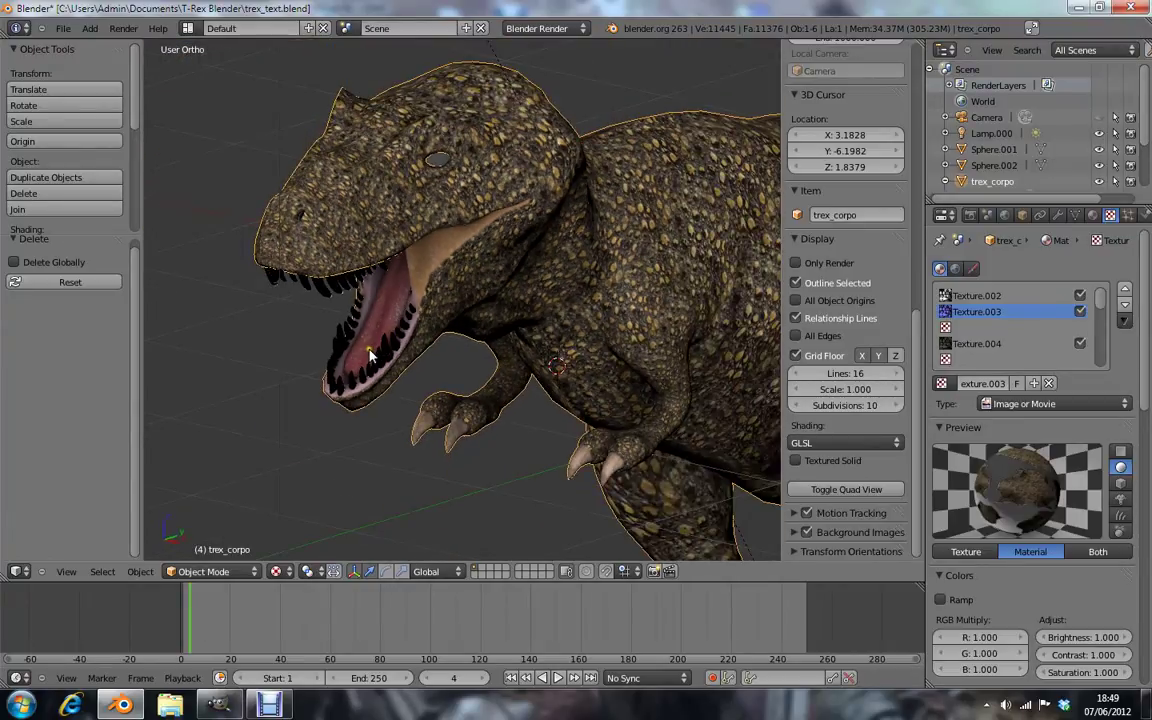
{"action": "mouse_move", "coordinate": [299, 326]}
{"action": "middle_mouse_down"}
{"action": "mouse_move", "coordinate": [375, 316]}
{"action": "mouse_move", "coordinate": [428, 340]}
{"action": "mouse_move", "coordinate": [325, 290]}
{"action": "mouse_move", "coordinate": [309, 319]}
{"action": "mouse_move", "coordinate": [344, 350]}
{"action": "middle_mouse_up"}
{"action": "mouse_move", "coordinate": [398, 302]}
{"action": "middle_mouse_down"}
{"action": "mouse_move", "coordinate": [586, 226]}
{"action": "mouse_move", "coordinate": [617, 237]}
{"action": "mouse_move", "coordinate": [532, 180]}
{"action": "mouse_move", "coordinate": [460, 375]}
{"action": "mouse_move", "coordinate": [473, 400]}
{"action": "middle_mouse_up"}
{"action": "scroll", "coordinate": [470, 360], "scroll_direction": "up", "scroll_amount": 2}
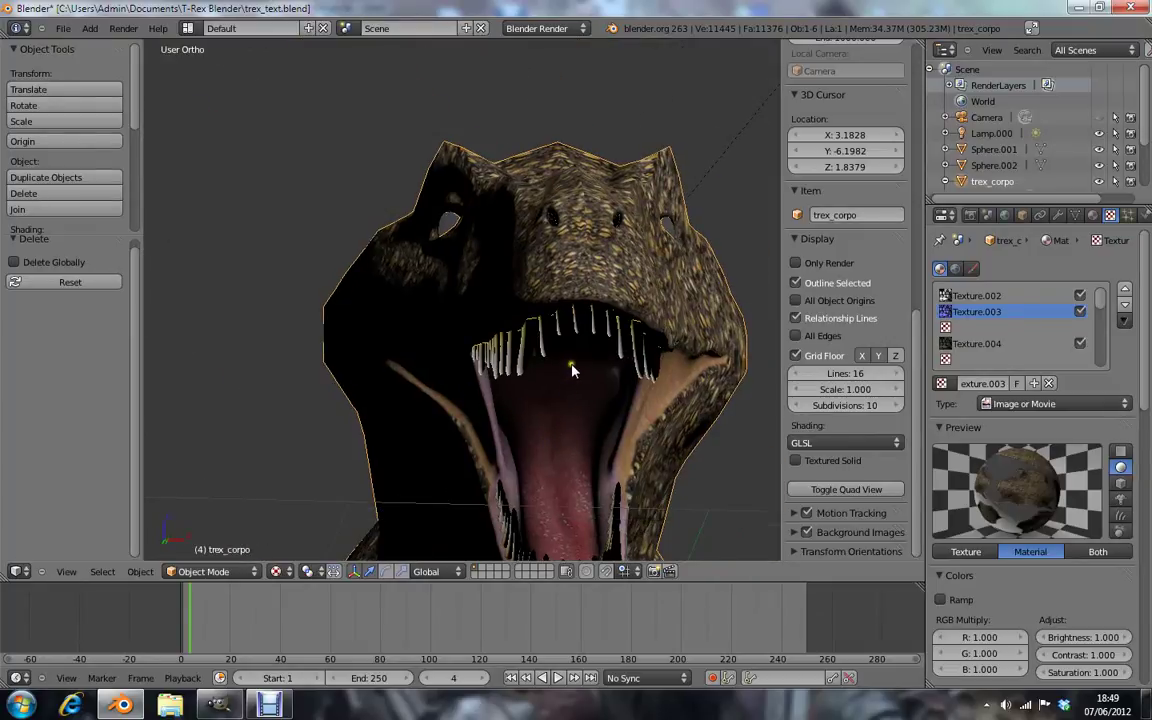
{"action": "mouse_move", "coordinate": [573, 371]}
{"action": "middle_mouse_down"}
{"action": "mouse_move", "coordinate": [636, 334]}
{"action": "mouse_move", "coordinate": [638, 373]}
{"action": "mouse_move", "coordinate": [620, 411]}
{"action": "mouse_move", "coordinate": [537, 421]}
{"action": "mouse_move", "coordinate": [514, 386]}
{"action": "mouse_move", "coordinate": [437, 355]}
{"action": "mouse_move", "coordinate": [561, 405]}
{"action": "mouse_move", "coordinate": [446, 336]}
{"action": "mouse_move", "coordinate": [566, 373]}
{"action": "mouse_move", "coordinate": [303, 352]}
{"action": "mouse_move", "coordinate": [581, 404]}
{"action": "mouse_move", "coordinate": [514, 362]}
{"action": "mouse_move", "coordinate": [625, 419]}
{"action": "mouse_move", "coordinate": [533, 393]}
{"action": "middle_mouse_up"}
{"action": "scroll", "coordinate": [450, 360], "scroll_direction": "down", "scroll_amount": 2}
{"action": "scroll", "coordinate": [560, 404], "scroll_direction": "down", "scroll_amount": 2}
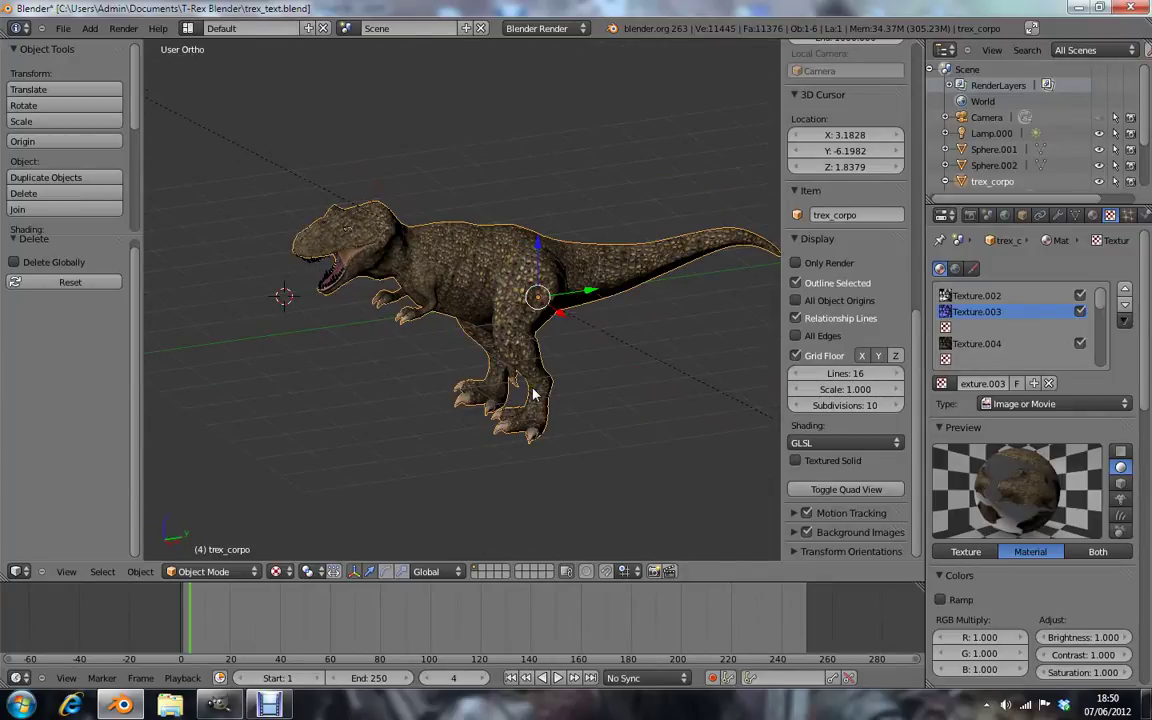
{"action": "scroll", "coordinate": [533, 393], "scroll_direction": "down", "scroll_amount": 1}
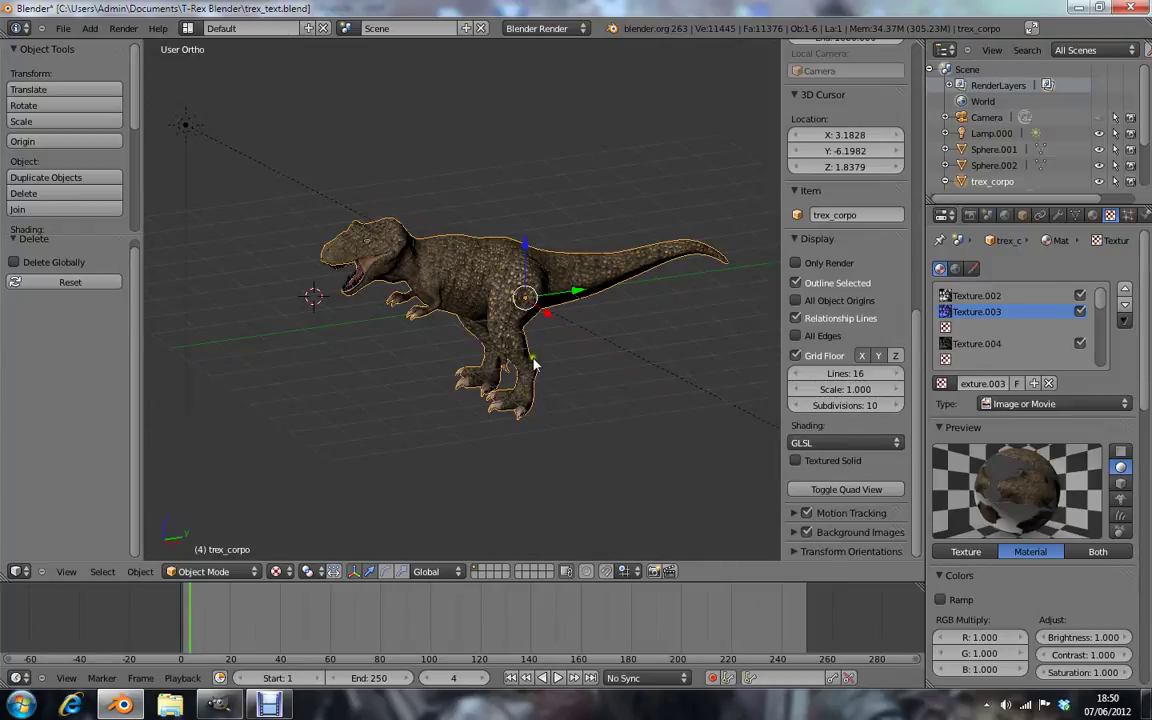
{"action": "mouse_move", "coordinate": [533, 366]}
{"action": "middle_mouse_down"}
{"action": "mouse_move", "coordinate": [391, 375]}
{"action": "mouse_move", "coordinate": [420, 392]}
{"action": "middle_mouse_up"}
{"action": "scroll", "coordinate": [396, 380], "scroll_direction": "up", "scroll_amount": 3}
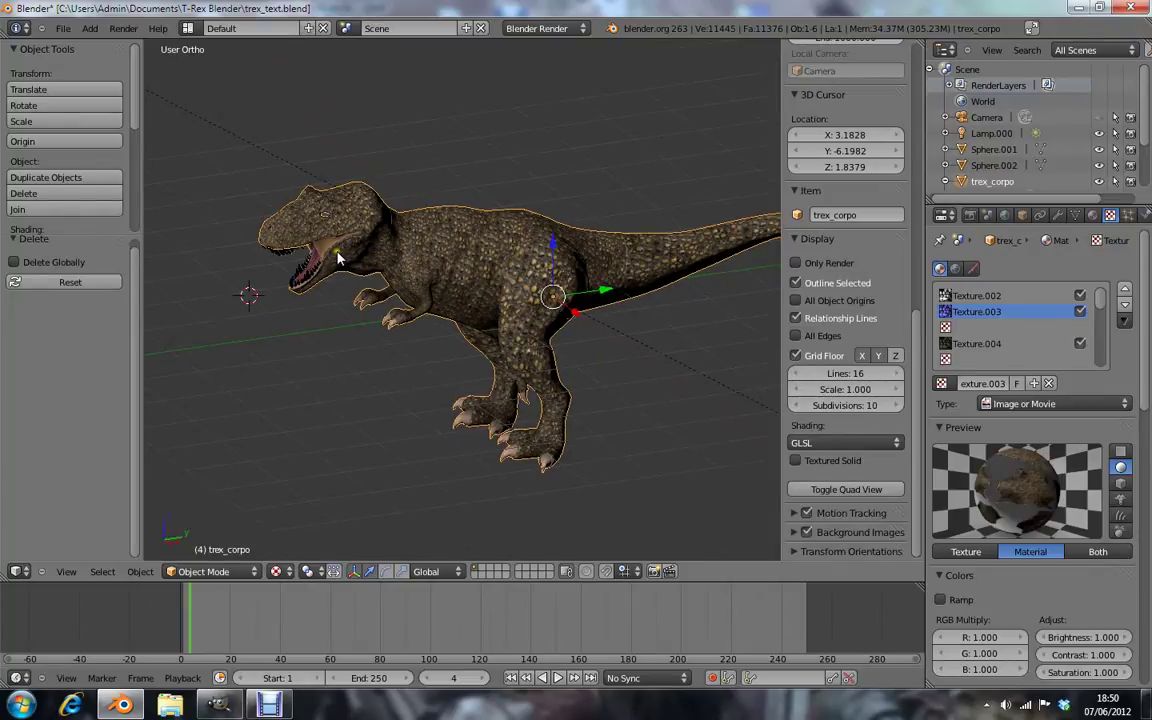
{"action": "mouse_move", "coordinate": [573, 262]}
{"action": "middle_mouse_down"}
{"action": "mouse_move", "coordinate": [634, 298]}
{"action": "mouse_move", "coordinate": [550, 330]}
{"action": "middle_mouse_up"}
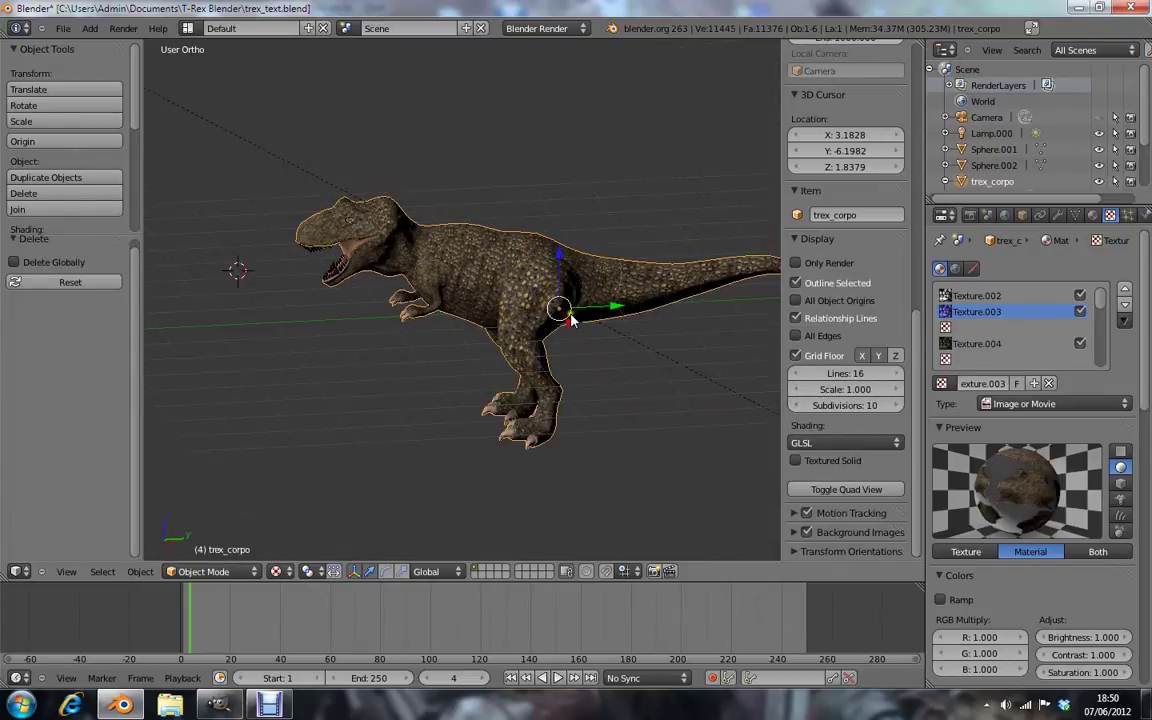
{"action": "scroll", "coordinate": [545, 333], "scroll_direction": "up", "scroll_amount": 3}
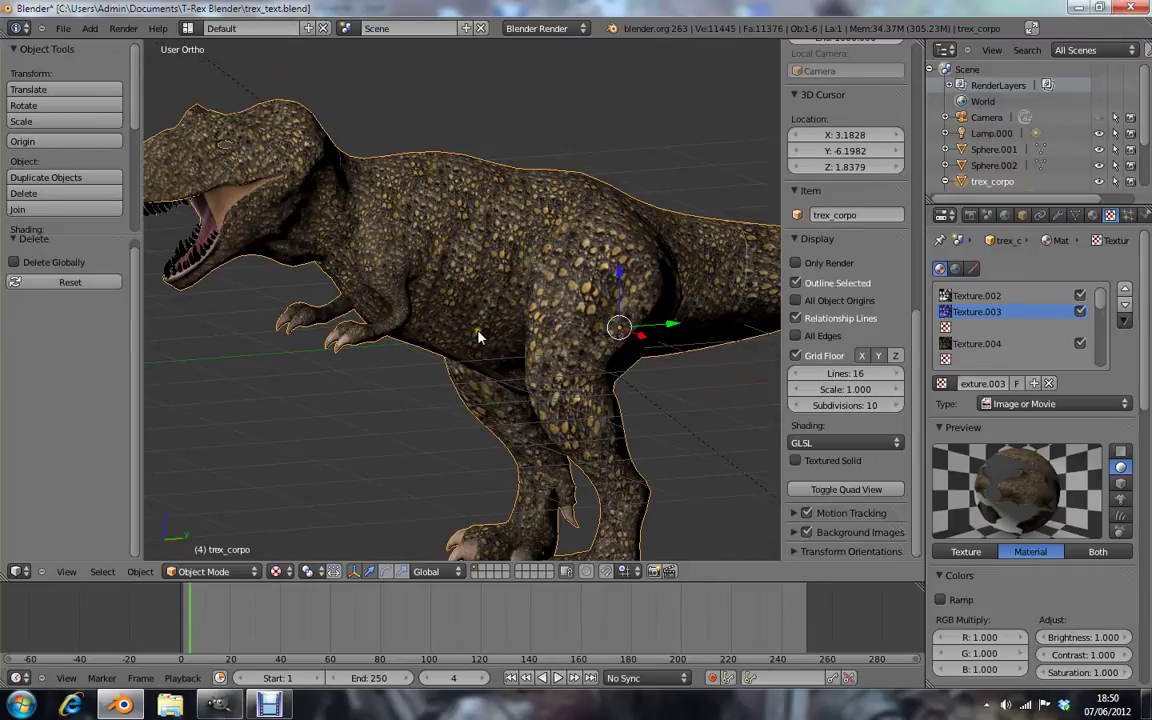
{"action": "middle_click_drag", "start_coordinate": [586, 329], "coordinate": [587, 346]}
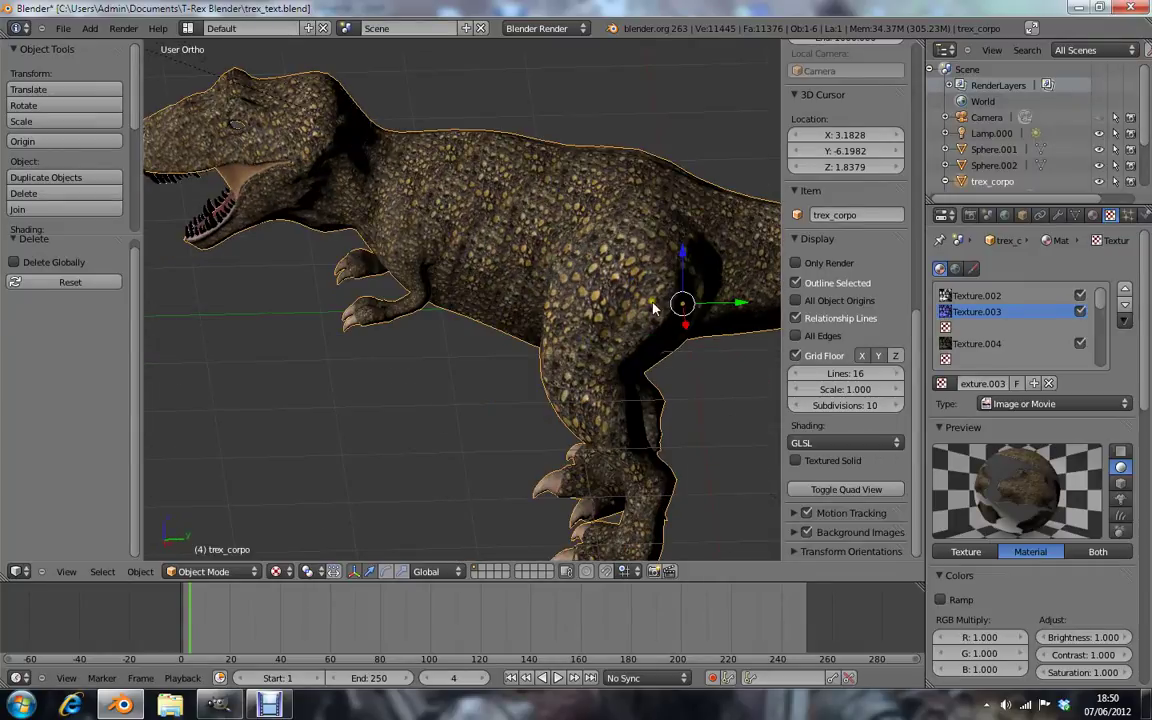
{"action": "mouse_move", "coordinate": [586, 270]}
{"action": "middle_mouse_down"}
{"action": "mouse_move", "coordinate": [594, 313]}
{"action": "mouse_move", "coordinate": [432, 334]}
{"action": "middle_mouse_up"}
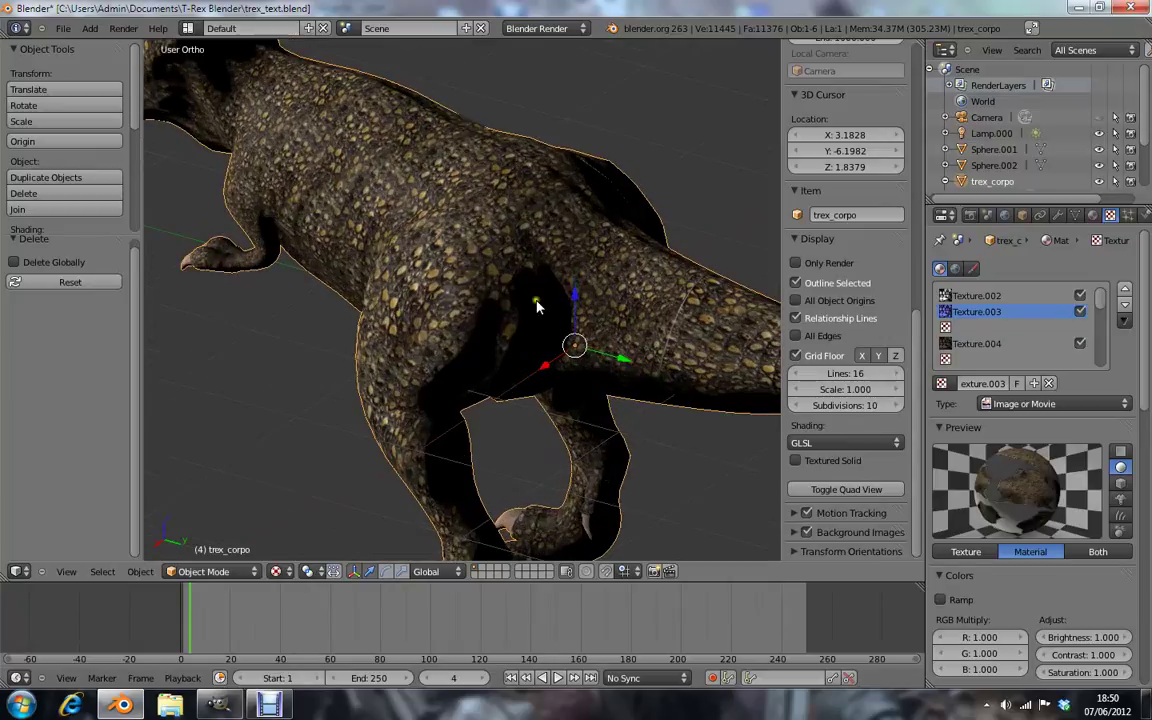
{"action": "scroll", "coordinate": [433, 343], "scroll_direction": "up", "scroll_amount": 3}
{"action": "scroll", "coordinate": [433, 343], "scroll_direction": "down", "scroll_amount": 2}
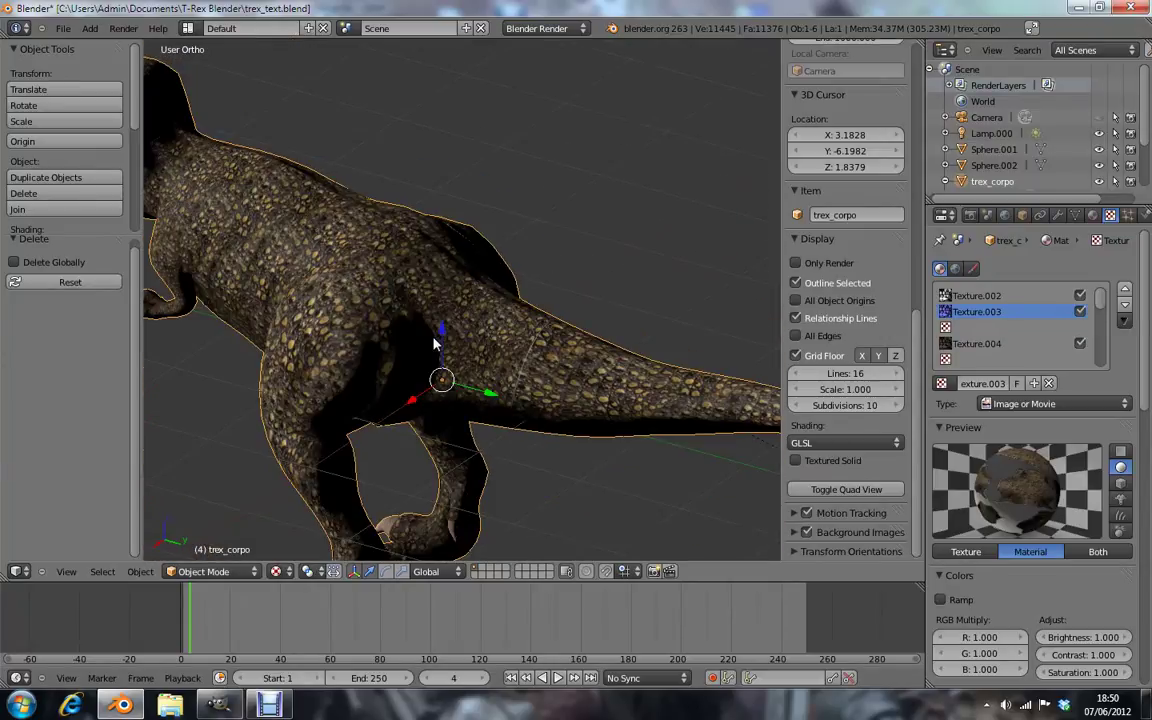
{"action": "mouse_move", "coordinate": [433, 343]}
{"action": "middle_mouse_down"}
{"action": "mouse_move", "coordinate": [328, 313]}
{"action": "mouse_move", "coordinate": [360, 252]}
{"action": "mouse_move", "coordinate": [446, 381]}
{"action": "mouse_move", "coordinate": [391, 301]}
{"action": "mouse_move", "coordinate": [527, 327]}
{"action": "mouse_move", "coordinate": [522, 316]}
{"action": "mouse_move", "coordinate": [383, 359]}
{"action": "mouse_move", "coordinate": [372, 310]}
{"action": "mouse_move", "coordinate": [336, 302]}
{"action": "mouse_move", "coordinate": [380, 392]}
{"action": "mouse_move", "coordinate": [577, 302]}
{"action": "middle_mouse_up"}
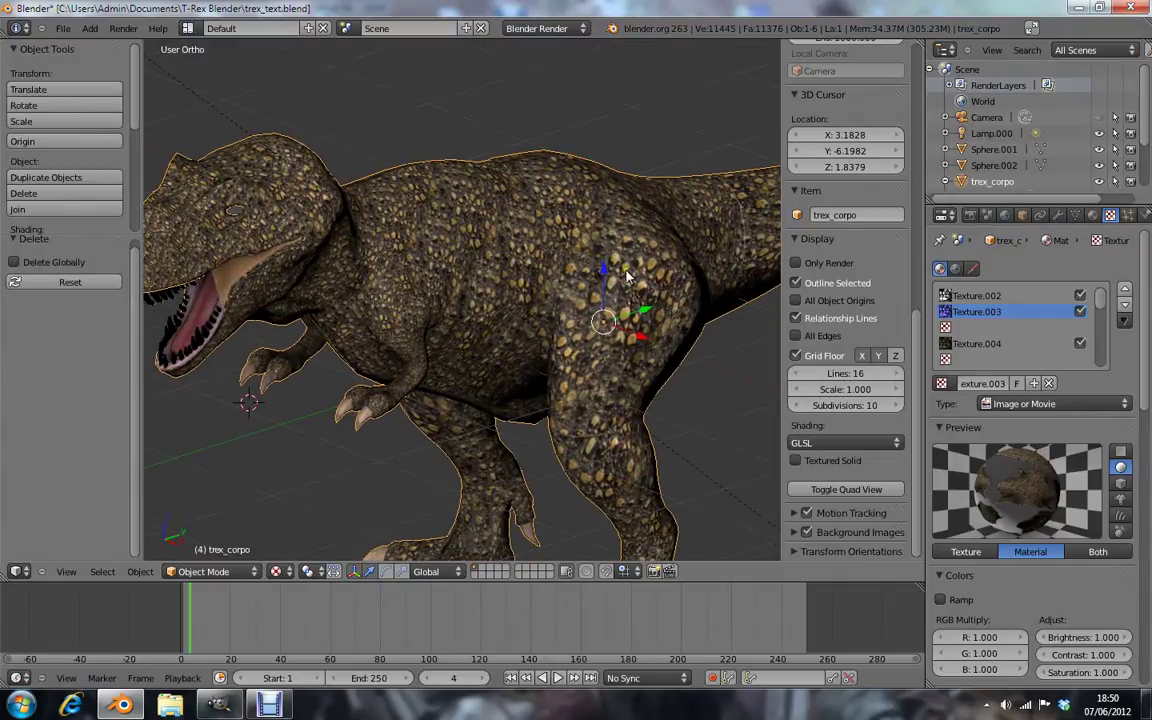
{"action": "scroll", "coordinate": [586, 238], "scroll_direction": "up", "scroll_amount": 2}
{"action": "scroll", "coordinate": [651, 289], "scroll_direction": "up", "scroll_amount": 1}
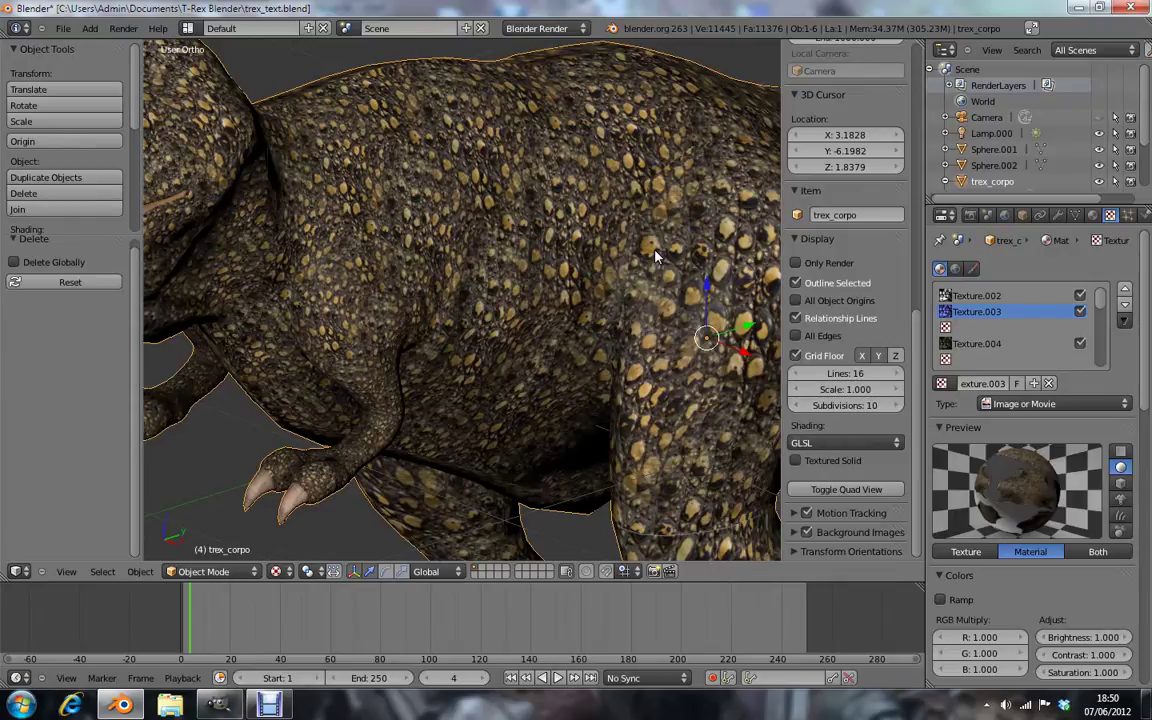
{"action": "scroll", "coordinate": [655, 256], "scroll_direction": "down", "scroll_amount": 1}
{"action": "scroll", "coordinate": [600, 240], "scroll_direction": "down", "scroll_amount": 3}
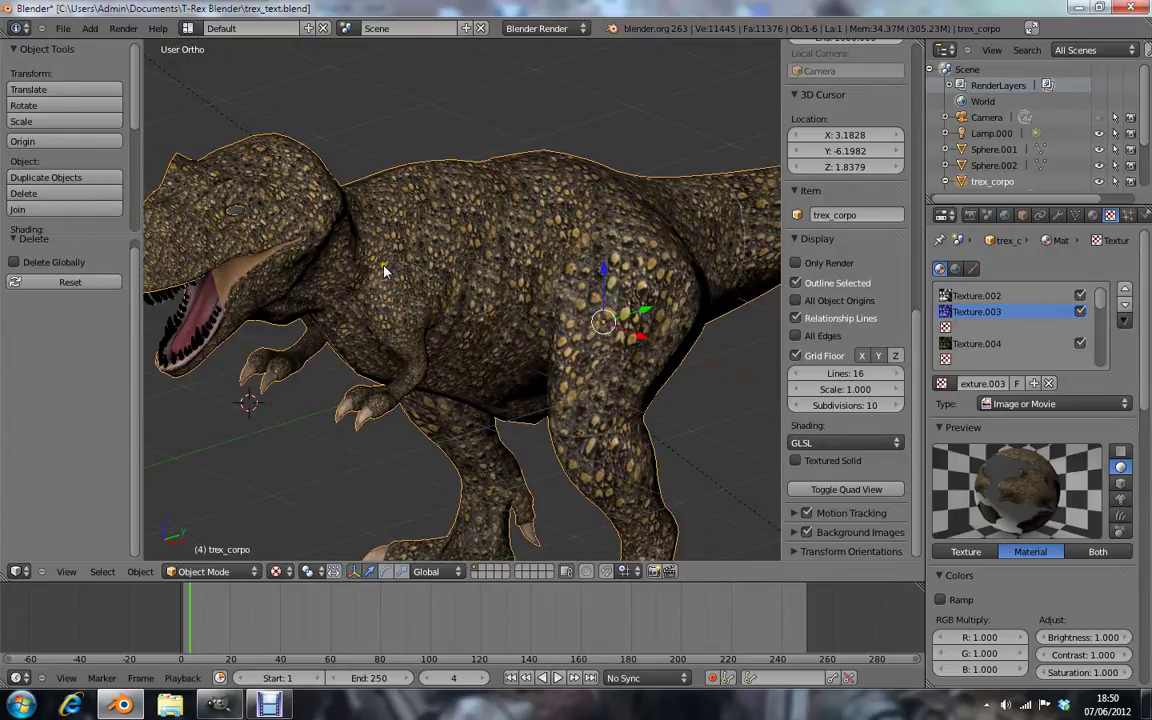
{"action": "scroll", "coordinate": [436, 211], "scroll_direction": "down", "scroll_amount": 2}
{"action": "scroll", "coordinate": [436, 212], "scroll_direction": "down", "scroll_amount": 1}
{"action": "mouse_move", "coordinate": [436, 213]}
{"action": "middle_mouse_down"}
{"action": "mouse_move", "coordinate": [452, 256]}
{"action": "mouse_move", "coordinate": [543, 273]}
{"action": "mouse_move", "coordinate": [553, 249]}
{"action": "mouse_move", "coordinate": [620, 257]}
{"action": "mouse_move", "coordinate": [620, 267]}
{"action": "mouse_move", "coordinate": [472, 267]}
{"action": "mouse_move", "coordinate": [447, 250]}
{"action": "middle_mouse_up"}
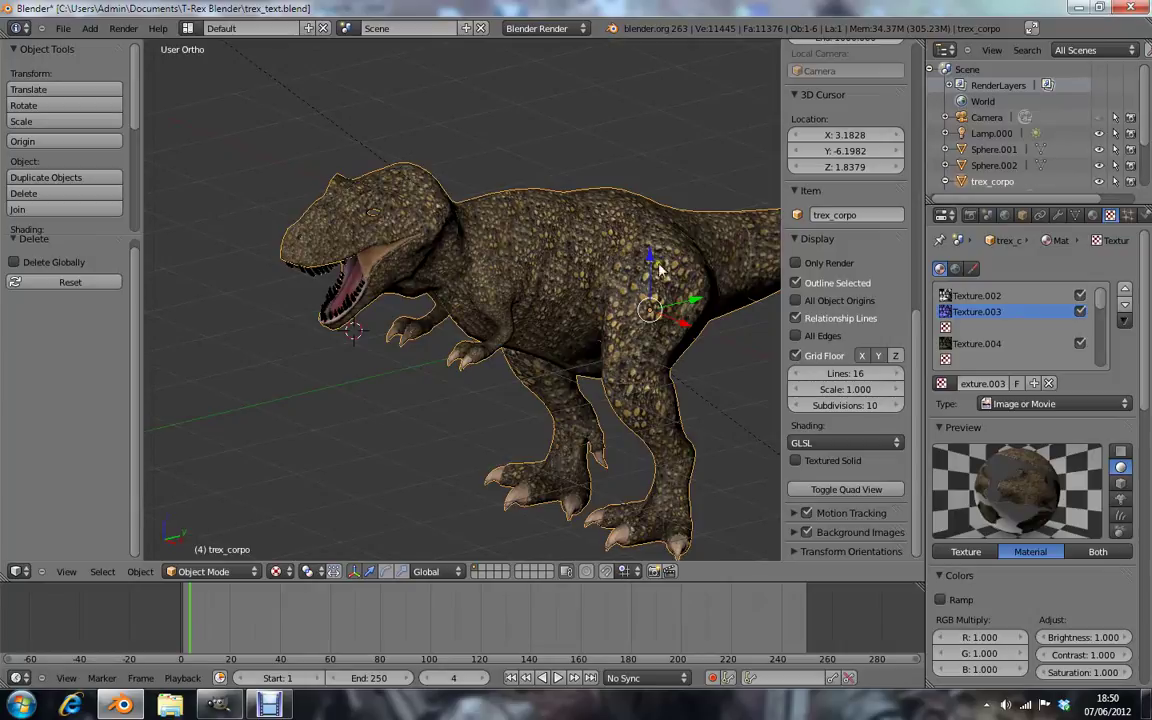
{"action": "middle_click_drag", "start_coordinate": [650, 295], "coordinate": [463, 301]}
{"action": "scroll", "coordinate": [463, 301], "scroll_direction": "up", "scroll_amount": 2}
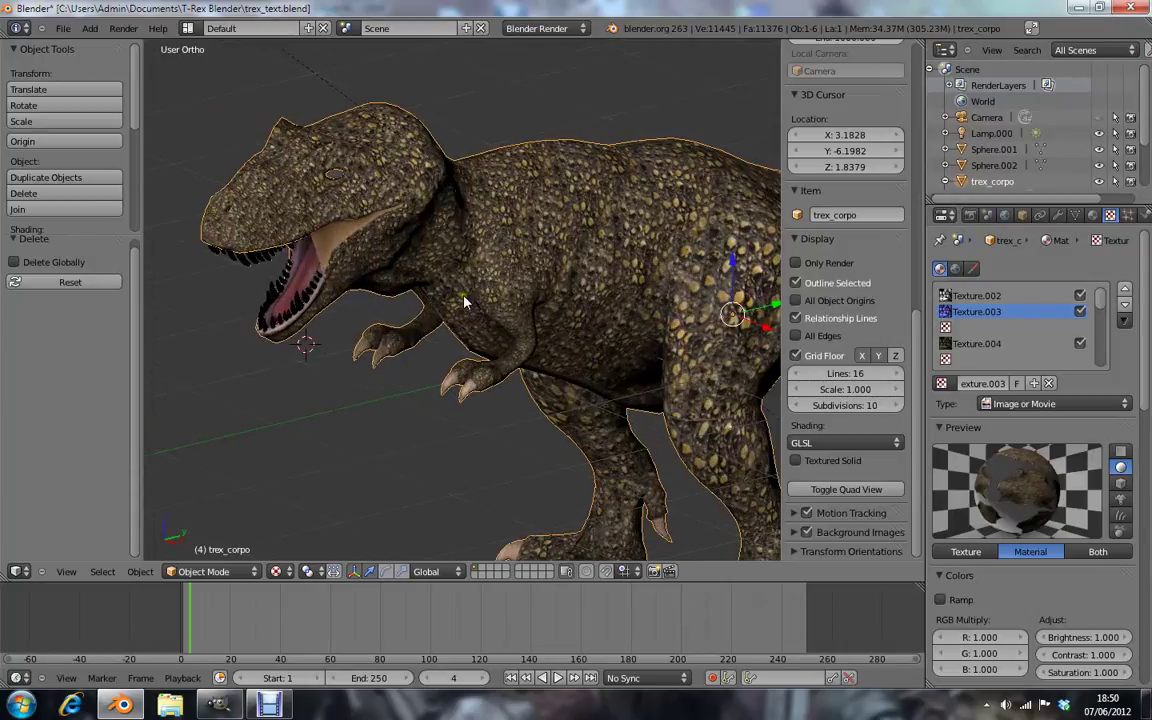
{"action": "scroll", "coordinate": [463, 305], "scroll_direction": "up", "scroll_amount": 3}
{"action": "scroll", "coordinate": [480, 308], "scroll_direction": "down", "scroll_amount": 3}
{"action": "scroll", "coordinate": [487, 309], "scroll_direction": "down", "scroll_amount": 4}
{"action": "scroll", "coordinate": [487, 309], "scroll_direction": "down", "scroll_amount": 6}
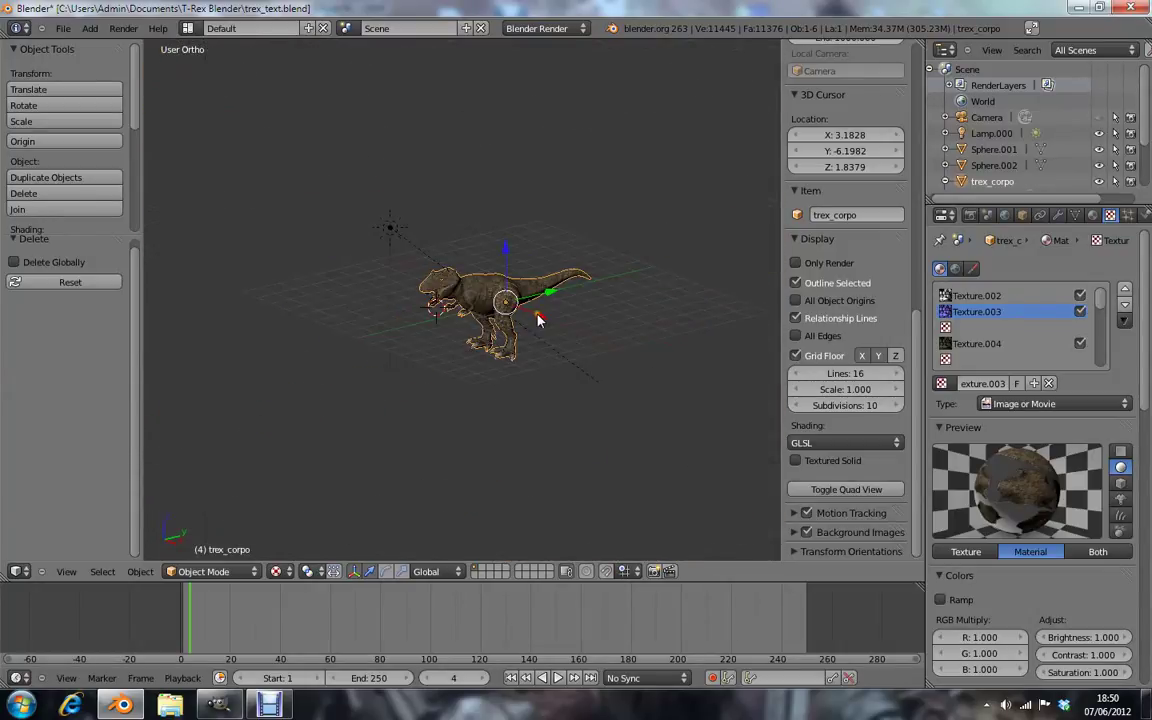
{"action": "scroll", "coordinate": [483, 283], "scroll_direction": "up", "scroll_amount": 3}
{"action": "scroll", "coordinate": [325, 314], "scroll_direction": "down", "scroll_amount": 2}
{"action": "mouse_move", "coordinate": [325, 314]}
{"action": "middle_mouse_down"}
{"action": "mouse_move", "coordinate": [355, 327]}
{"action": "mouse_move", "coordinate": [347, 319]}
{"action": "mouse_move", "coordinate": [337, 337]}
{"action": "mouse_move", "coordinate": [327, 332]}
{"action": "middle_mouse_up"}
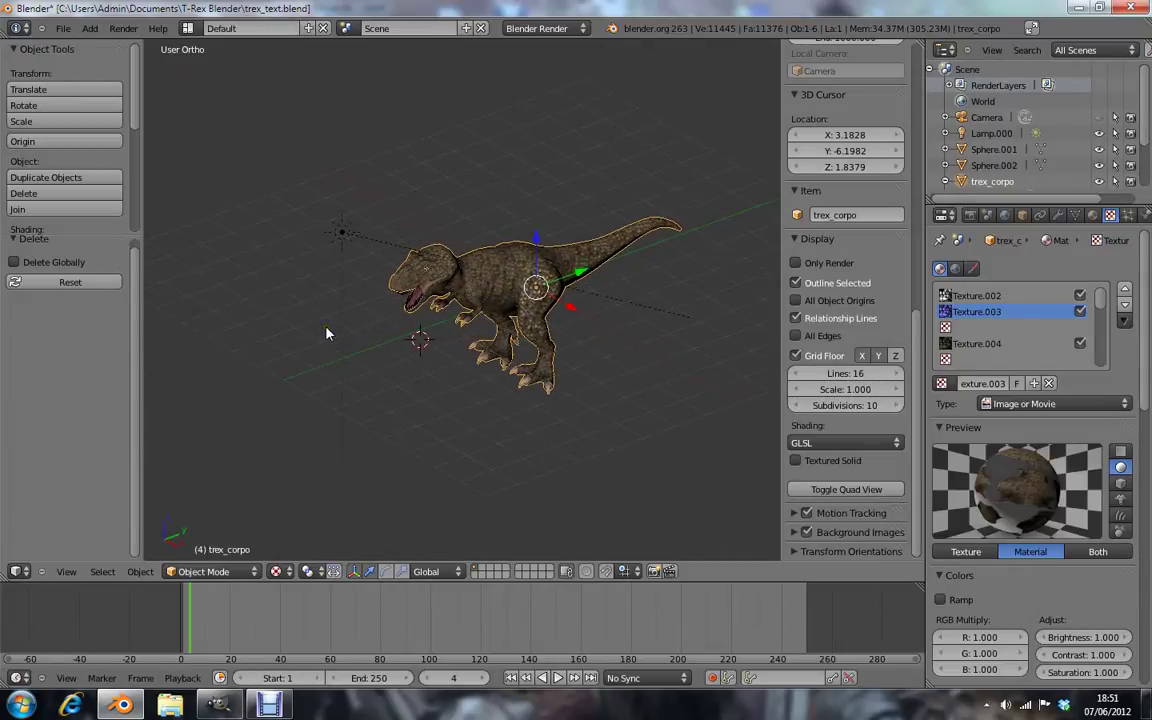
{"action": "scroll", "coordinate": [378, 319], "scroll_direction": "up", "scroll_amount": 3}
{"action": "scroll", "coordinate": [411, 362], "scroll_direction": "up", "scroll_amount": 3}
{"action": "scroll", "coordinate": [355, 288], "scroll_direction": "up", "scroll_amount": 2}
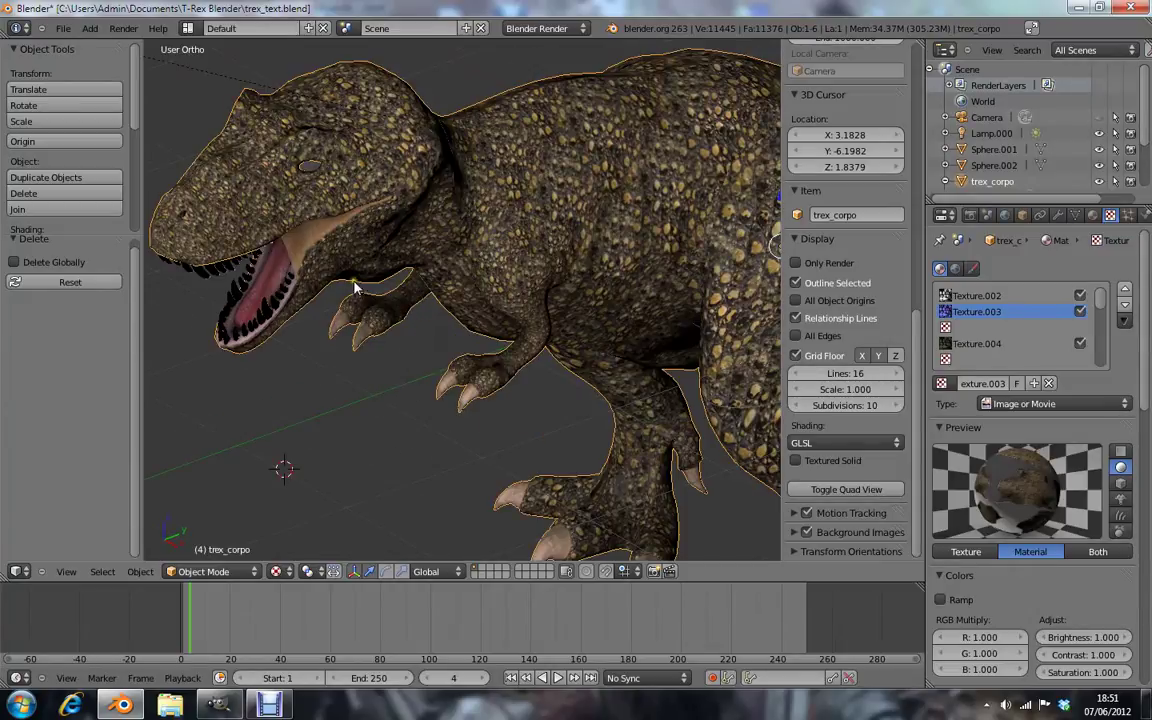
{"action": "mouse_move", "coordinate": [355, 288]}
{"action": "middle_mouse_down"}
{"action": "mouse_move", "coordinate": [373, 260]}
{"action": "mouse_move", "coordinate": [499, 432]}
{"action": "mouse_move", "coordinate": [409, 366]}
{"action": "mouse_move", "coordinate": [347, 249]}
{"action": "mouse_move", "coordinate": [266, 210]}
{"action": "mouse_move", "coordinate": [279, 265]}
{"action": "mouse_move", "coordinate": [347, 249]}
{"action": "mouse_move", "coordinate": [368, 355]}
{"action": "mouse_move", "coordinate": [396, 383]}
{"action": "middle_mouse_up"}
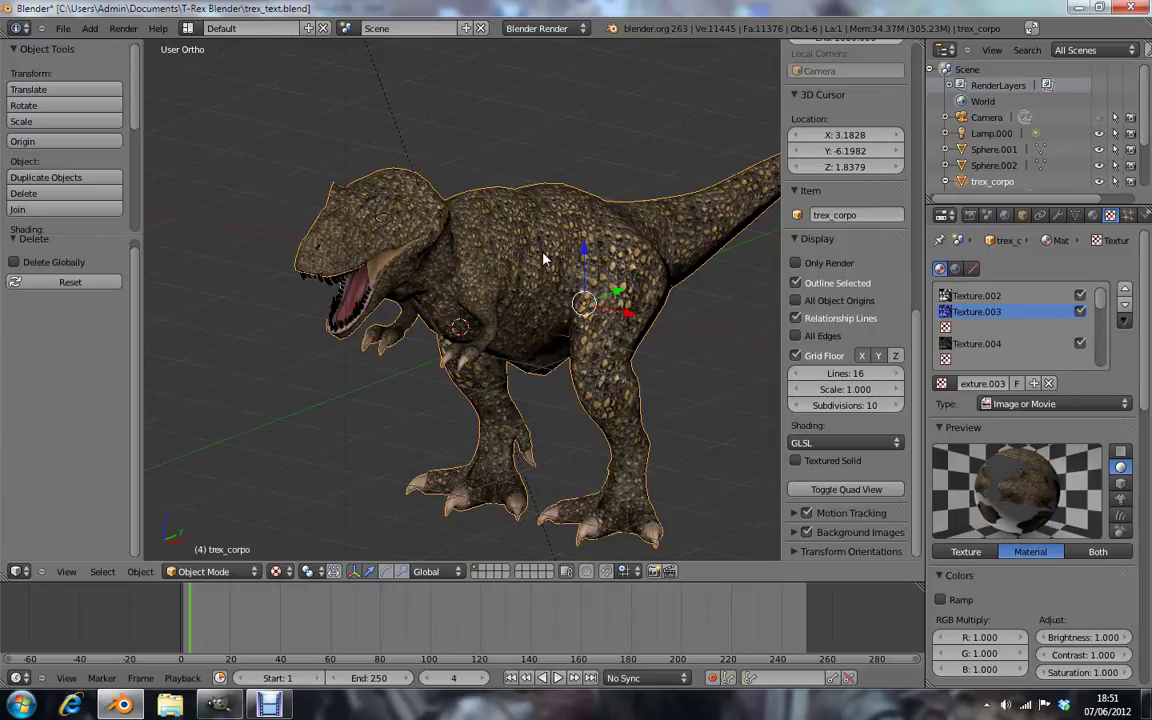
Render the T-rex from the camera twice with F12, returning to the 3D view each time
{"action": "key", "text": "F12"}
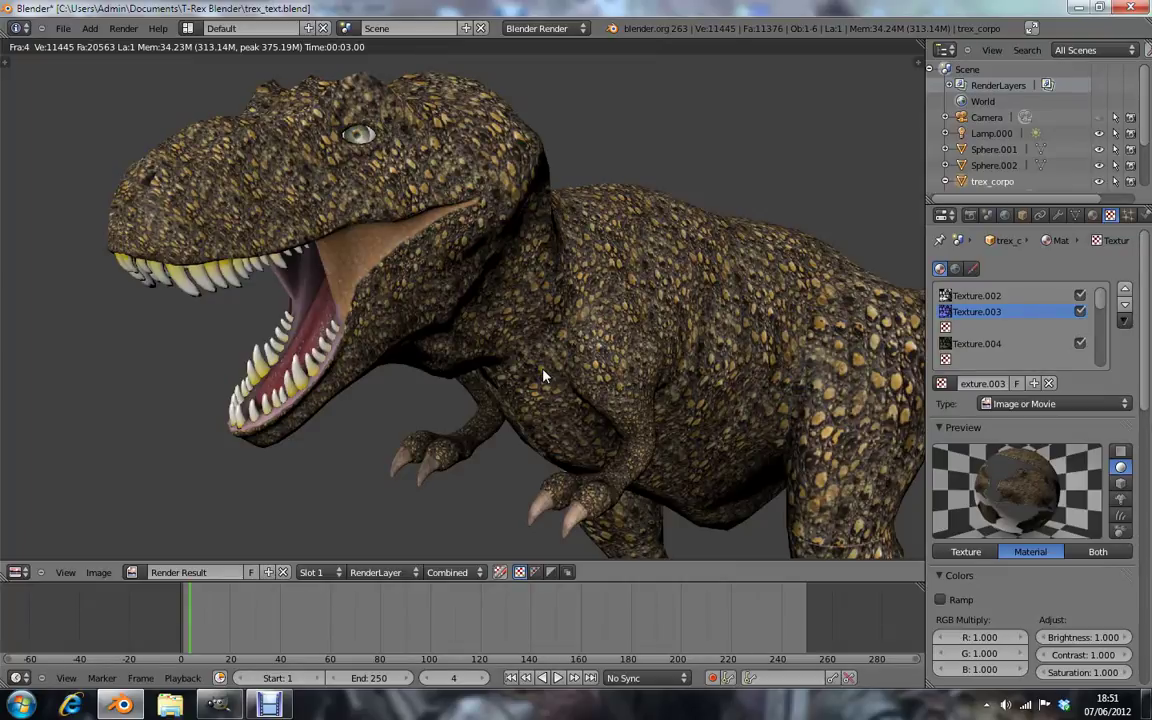
{"action": "key", "text": "Escape"}
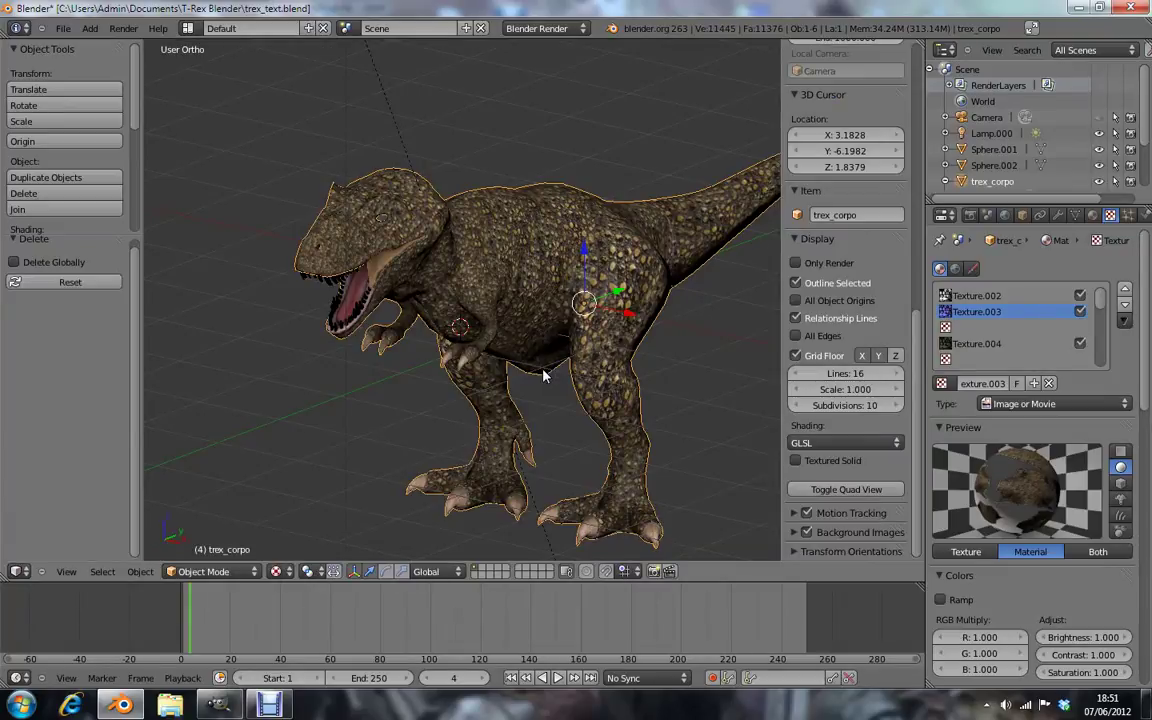
{"action": "key", "text": "F12"}
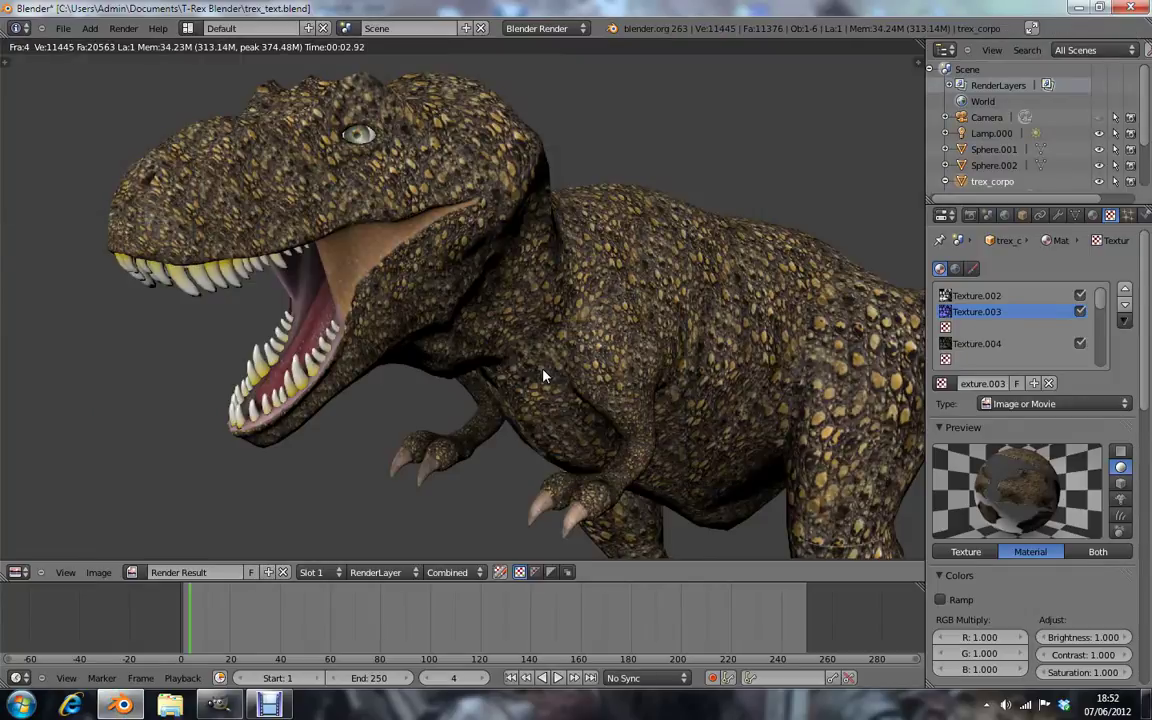
{"action": "key", "text": "Escape"}
{"action": "scroll", "coordinate": [543, 376], "scroll_direction": "down", "scroll_amount": 4}
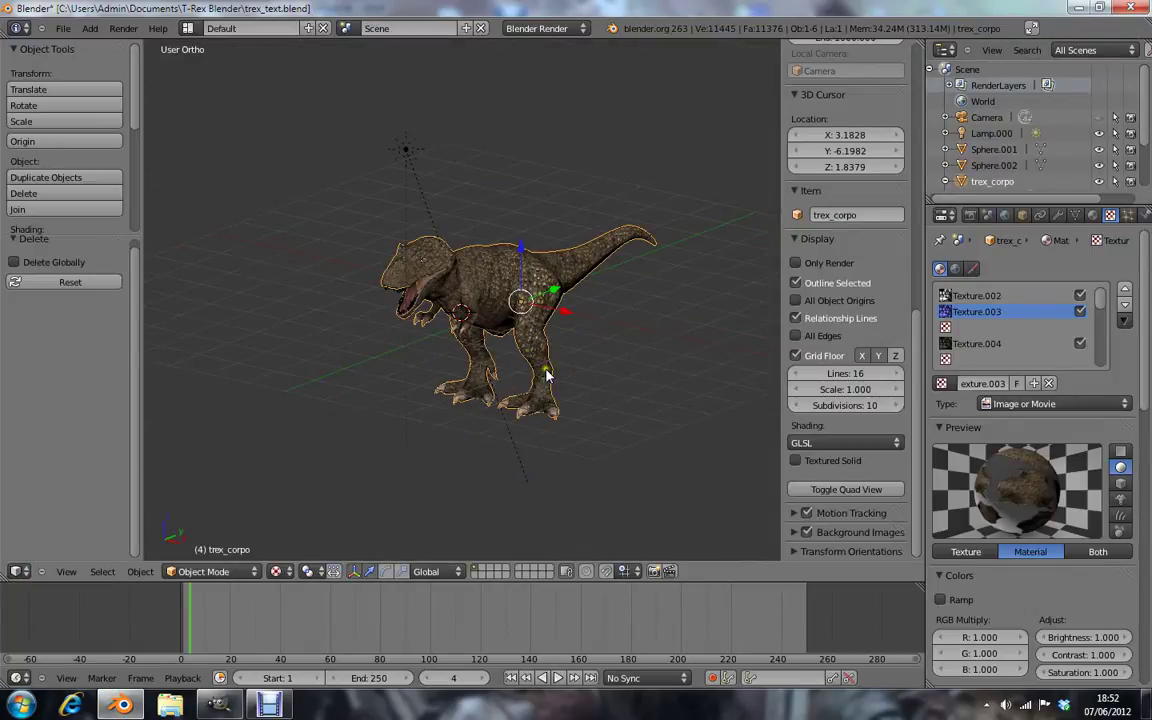
Deselect all and reveal the hidden lamp and camera with Alt+H
{"action": "middle_click_drag", "start_coordinate": [543, 376], "coordinate": [675, 484]}
{"action": "scroll", "coordinate": [642, 446], "scroll_direction": "down", "scroll_amount": 5}
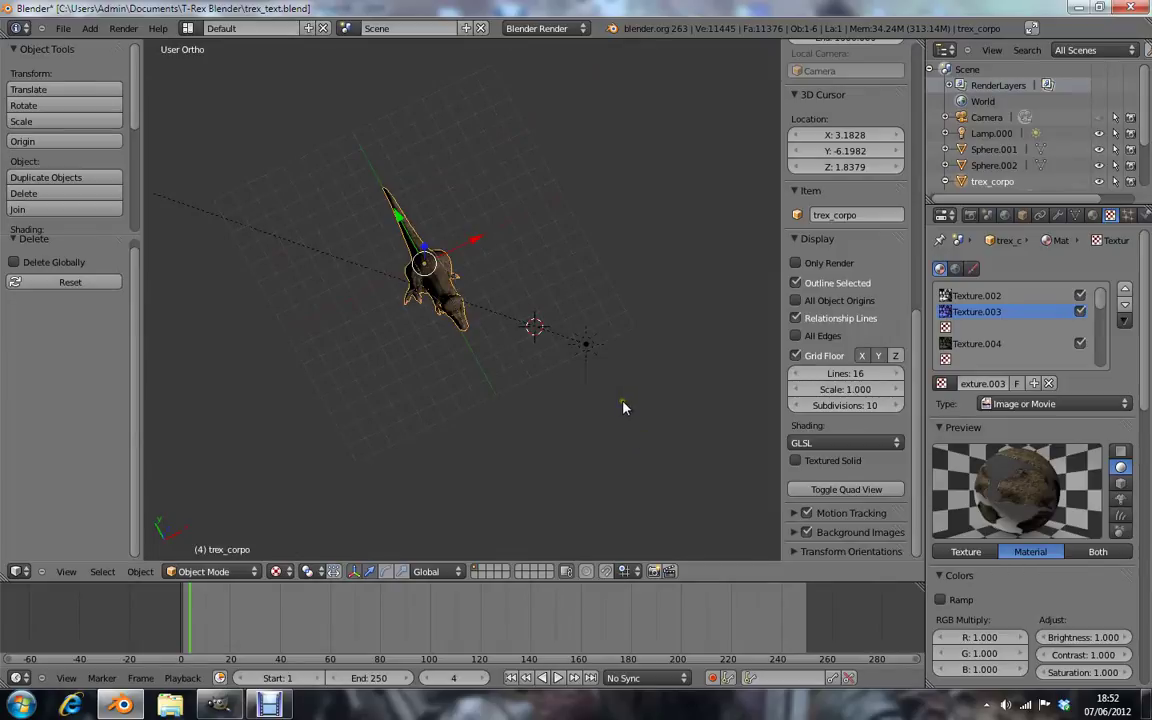
{"action": "key", "text": "a"}
{"action": "key", "text": "alt+h"}
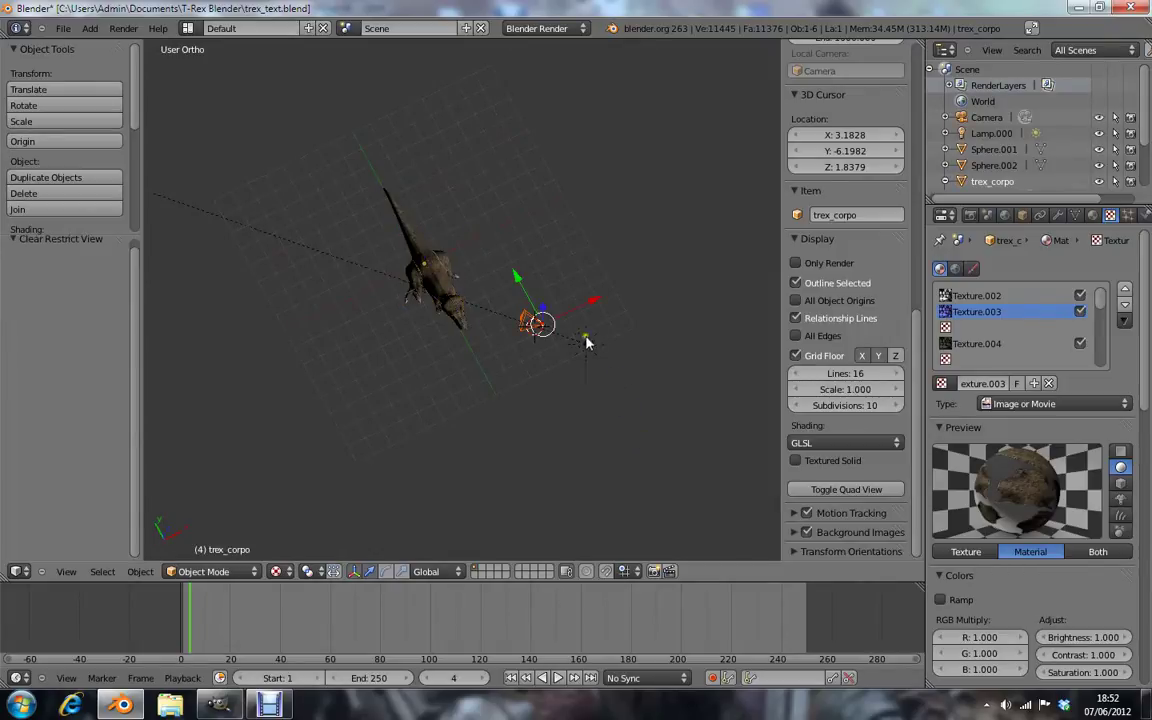
{"action": "left_click", "coordinate": [587, 341]}
{"action": "left_click", "coordinate": [530, 328]}
{"action": "mouse_move", "coordinate": [530, 328]}
{"action": "middle_mouse_down"}
{"action": "mouse_move", "coordinate": [446, 226]}
{"action": "mouse_move", "coordinate": [463, 213]}
{"action": "mouse_move", "coordinate": [532, 302]}
{"action": "mouse_move", "coordinate": [571, 326]}
{"action": "mouse_move", "coordinate": [368, 249]}
{"action": "mouse_move", "coordinate": [435, 257]}
{"action": "middle_mouse_up"}
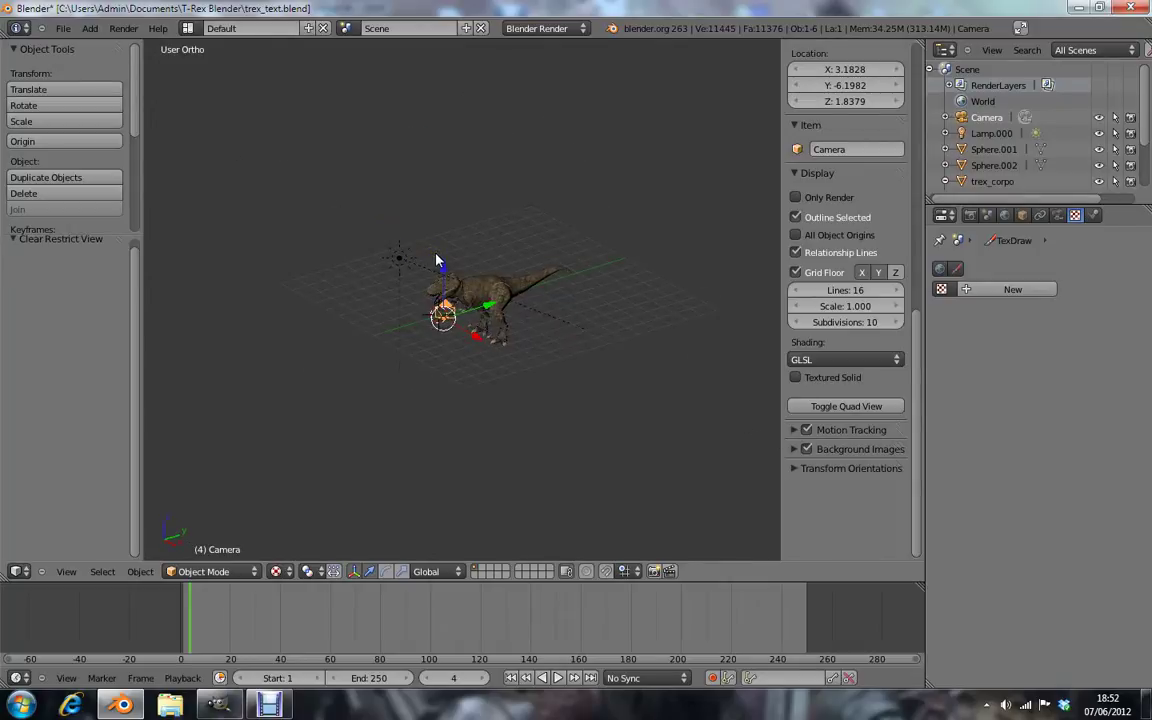
Place the 3D cursor just left of the T-rex in front view and bring up the Add menu
{"action": "key", "text": "KP_1"}
{"action": "middle_click_drag", "start_coordinate": [443, 262], "coordinate": [396, 391]}
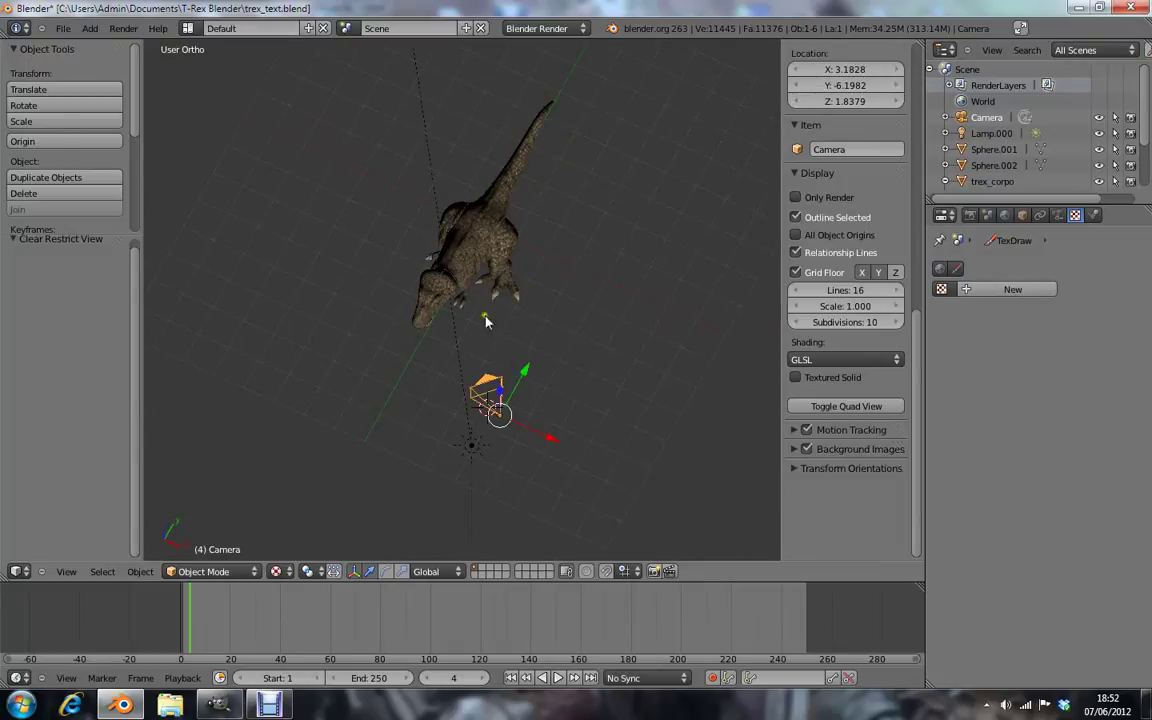
{"action": "key", "text": "a"}
{"action": "mouse_move", "coordinate": [547, 383]}
{"action": "middle_mouse_down"}
{"action": "mouse_move", "coordinate": [424, 303]}
{"action": "mouse_move", "coordinate": [373, 249]}
{"action": "mouse_move", "coordinate": [415, 286]}
{"action": "mouse_move", "coordinate": [679, 278]}
{"action": "middle_mouse_up"}
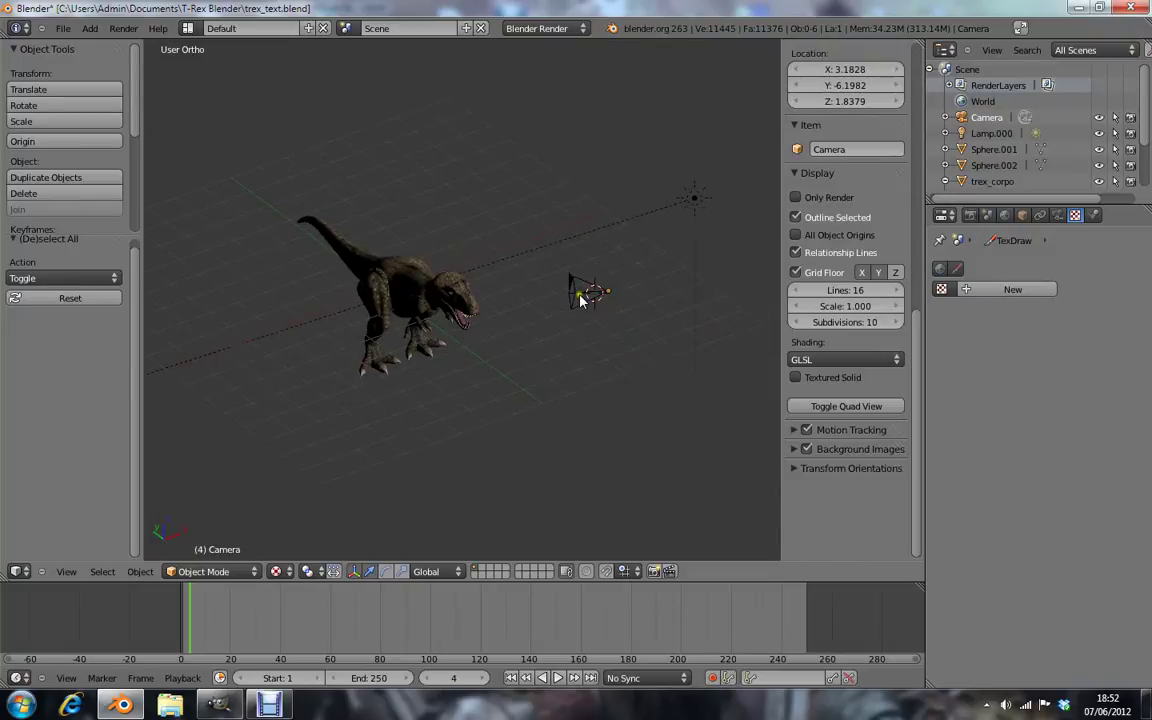
{"action": "right_click_drag", "start_coordinate": [587, 290], "coordinate": [565, 330]}
{"action": "key", "text": "Escape"}
{"action": "left_click", "coordinate": [302, 300]}
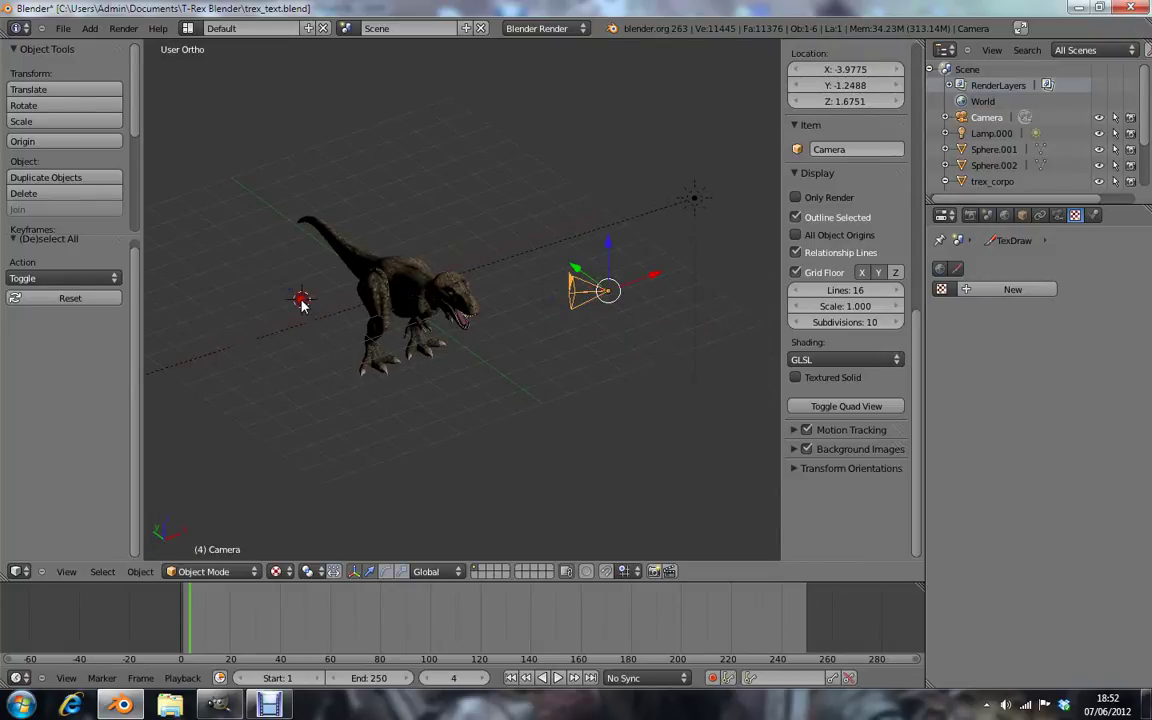
{"action": "key", "text": "KP_1"}
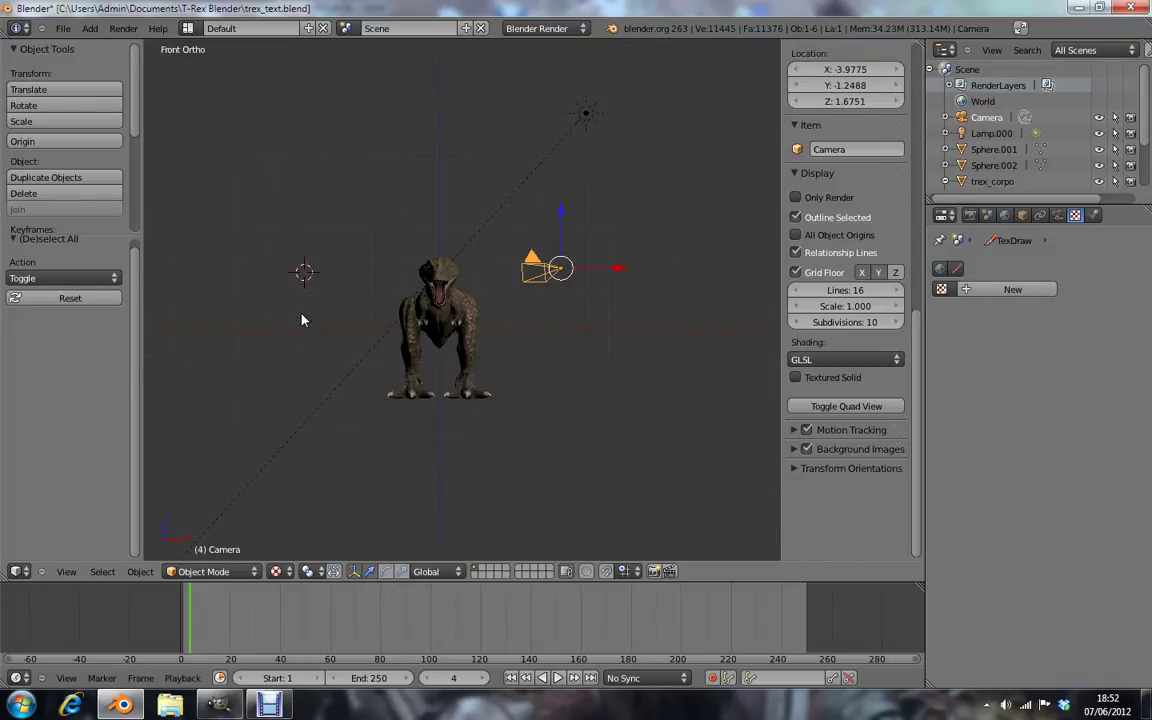
{"action": "key", "text": "shift+a"}
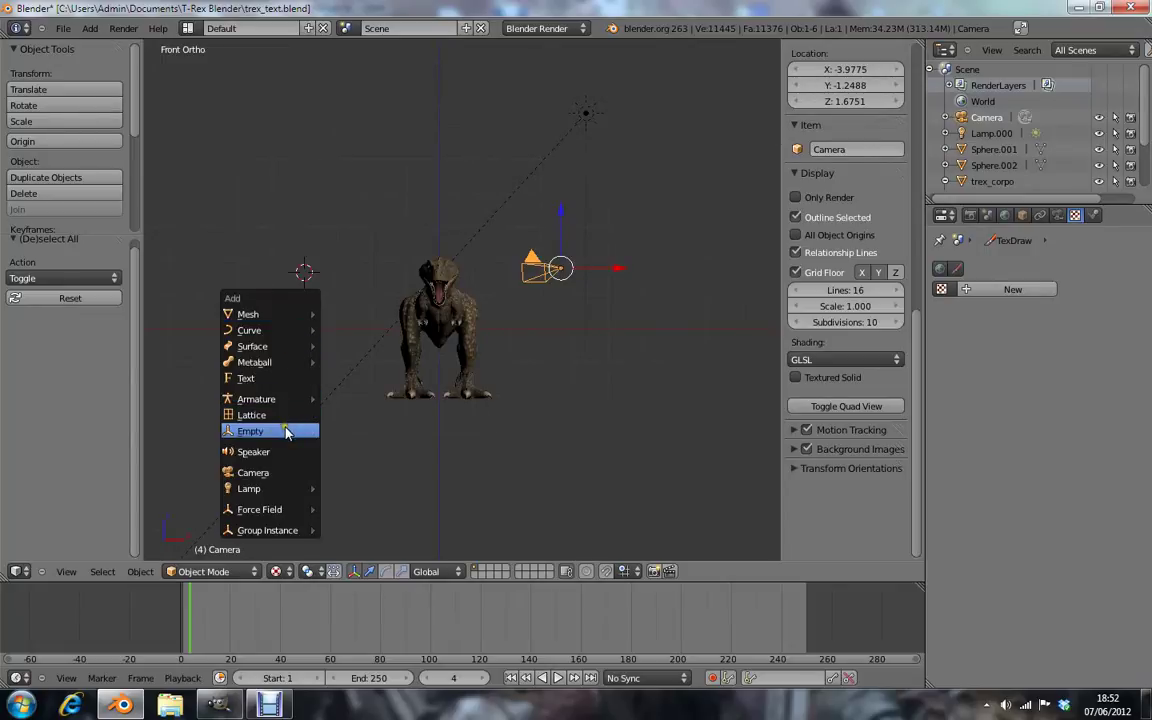
Add an Empty at the 3D cursor and give the camera a Track To constraint targeting it
{"action": "left_click", "coordinate": [286, 431]}
{"action": "middle_click_drag", "start_coordinate": [535, 283], "coordinate": [568, 350]}
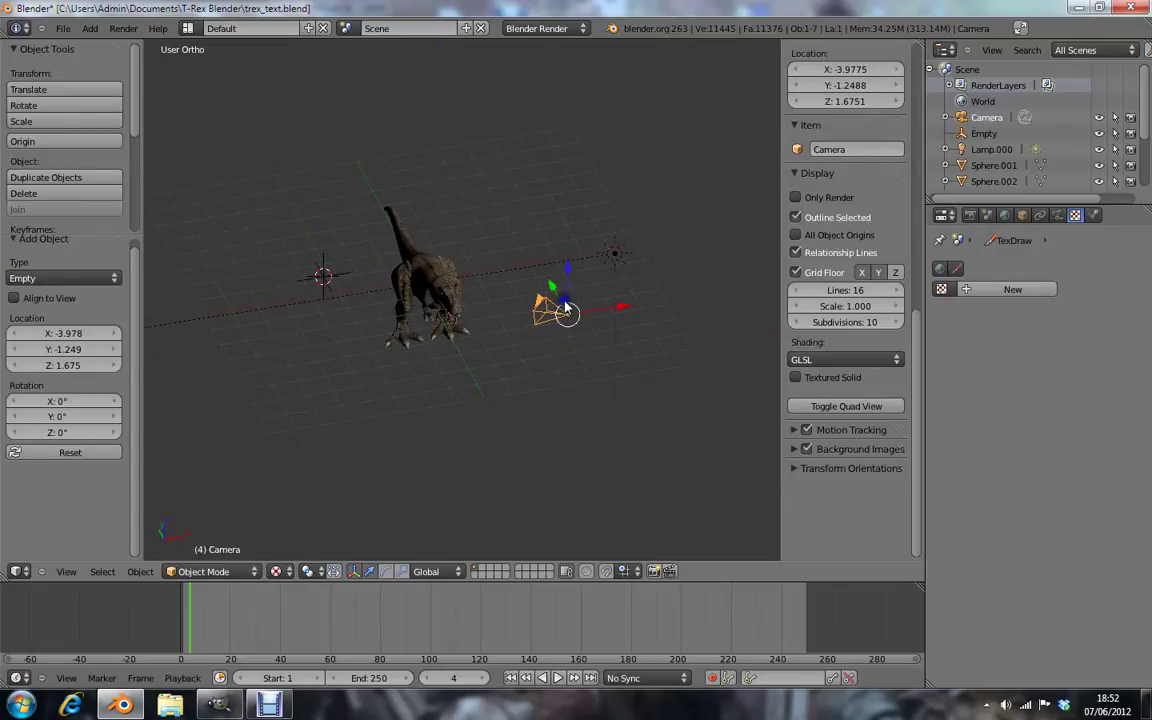
{"action": "right_click", "coordinate": [322, 282]}
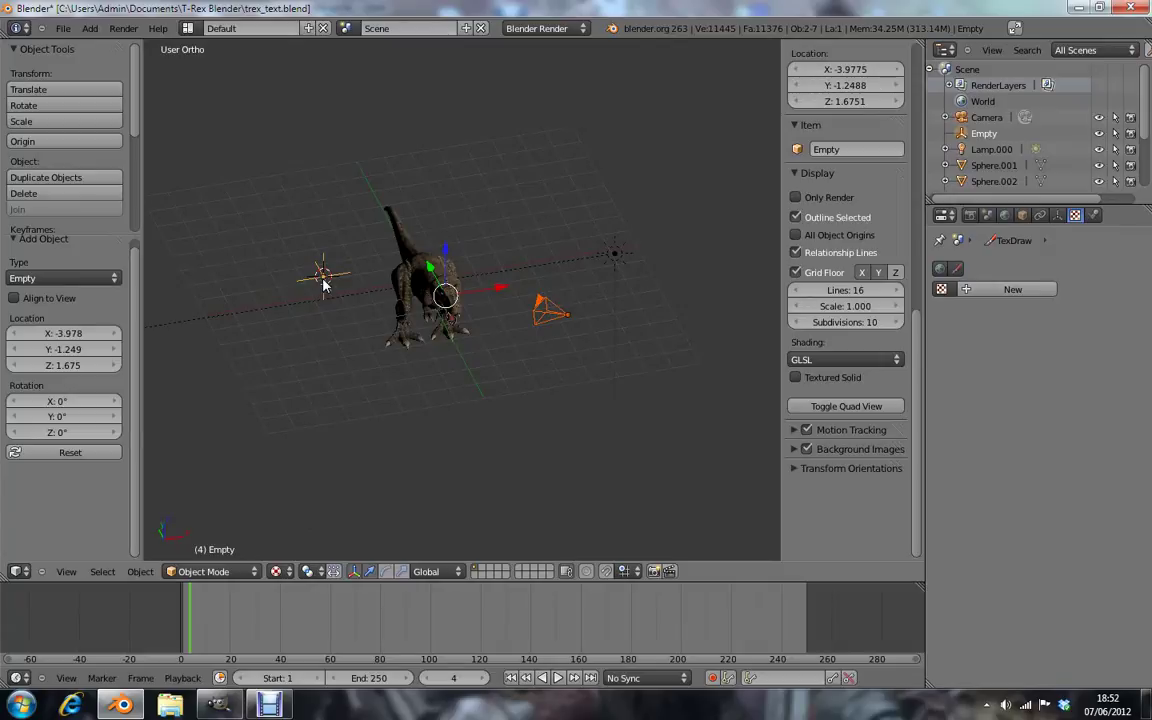
{"action": "key", "text": "ctrl+t"}
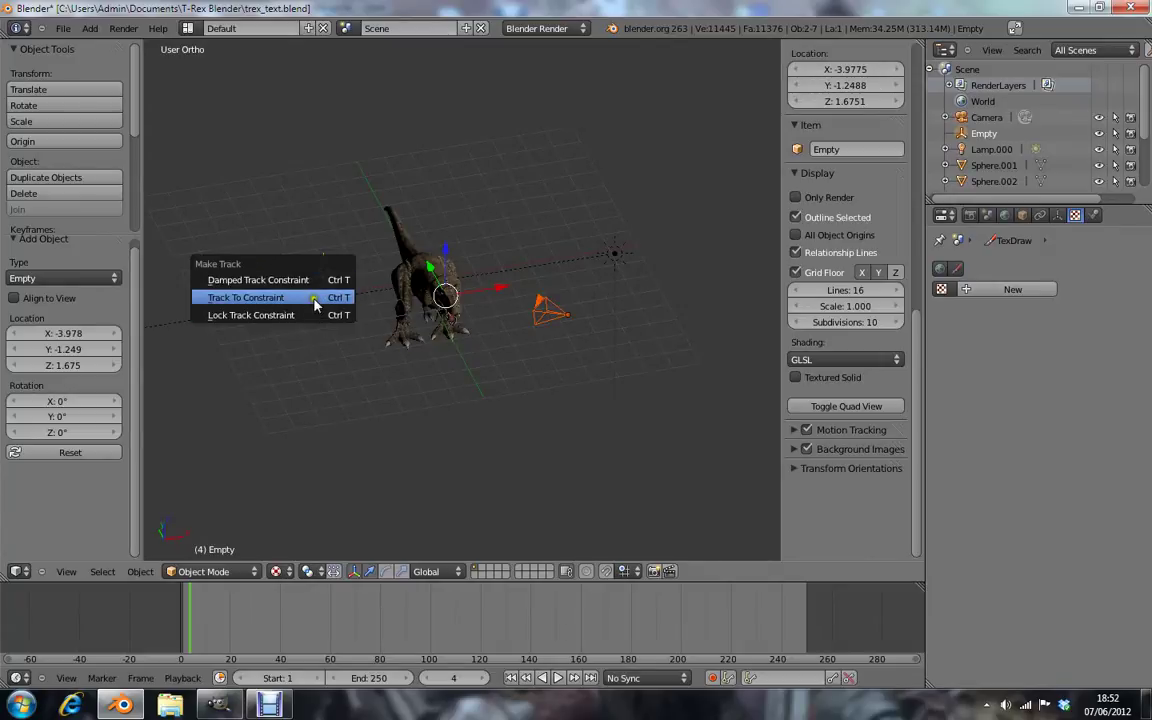
{"action": "left_click", "coordinate": [315, 305]}
Move the Empty onto the T-rex's head
{"action": "right_click", "coordinate": [330, 280]}
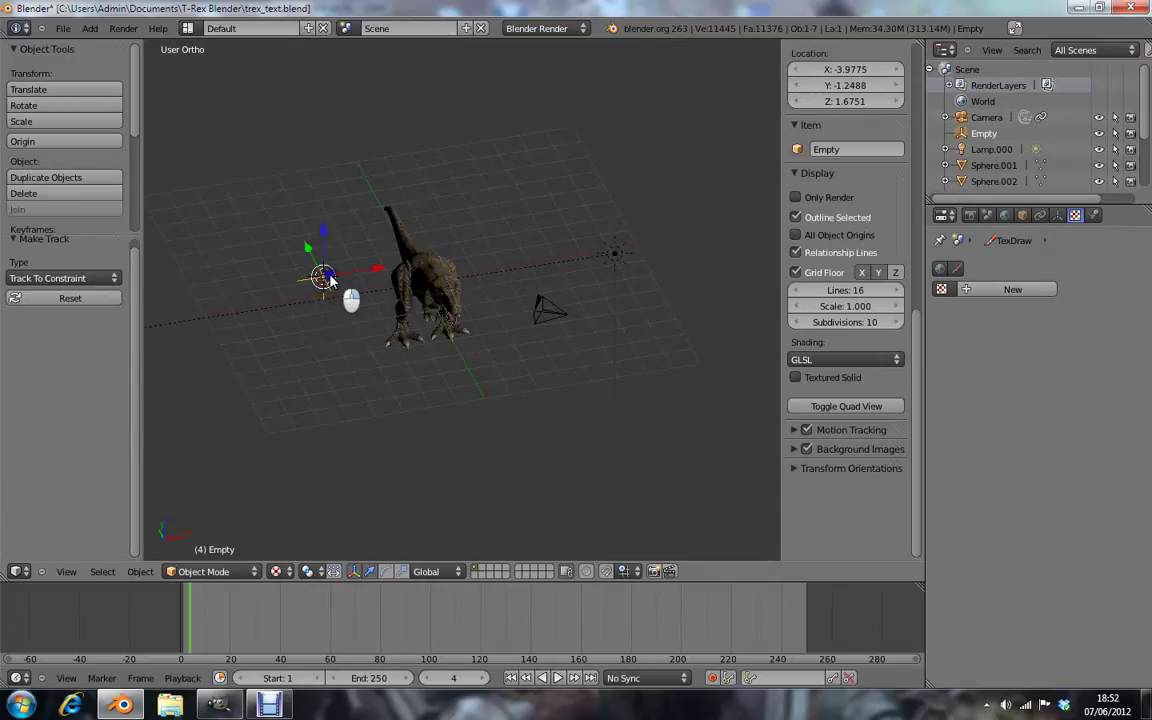
{"action": "key", "text": "g"}
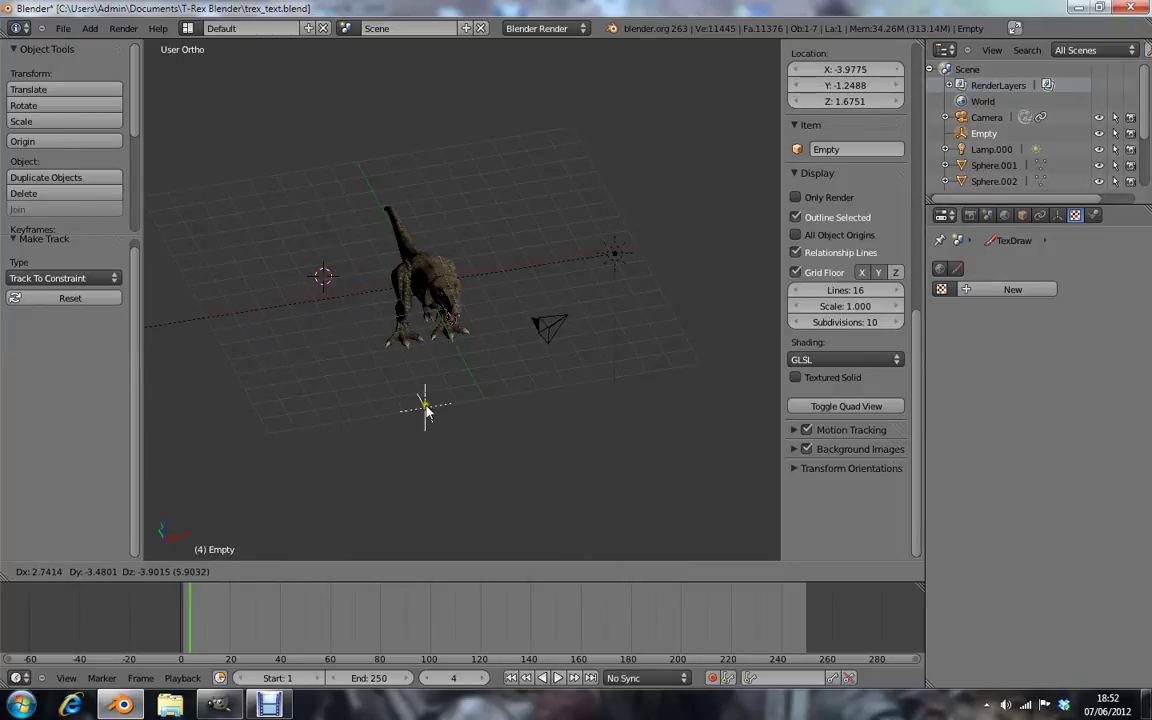
{"action": "key", "text": "Escape"}
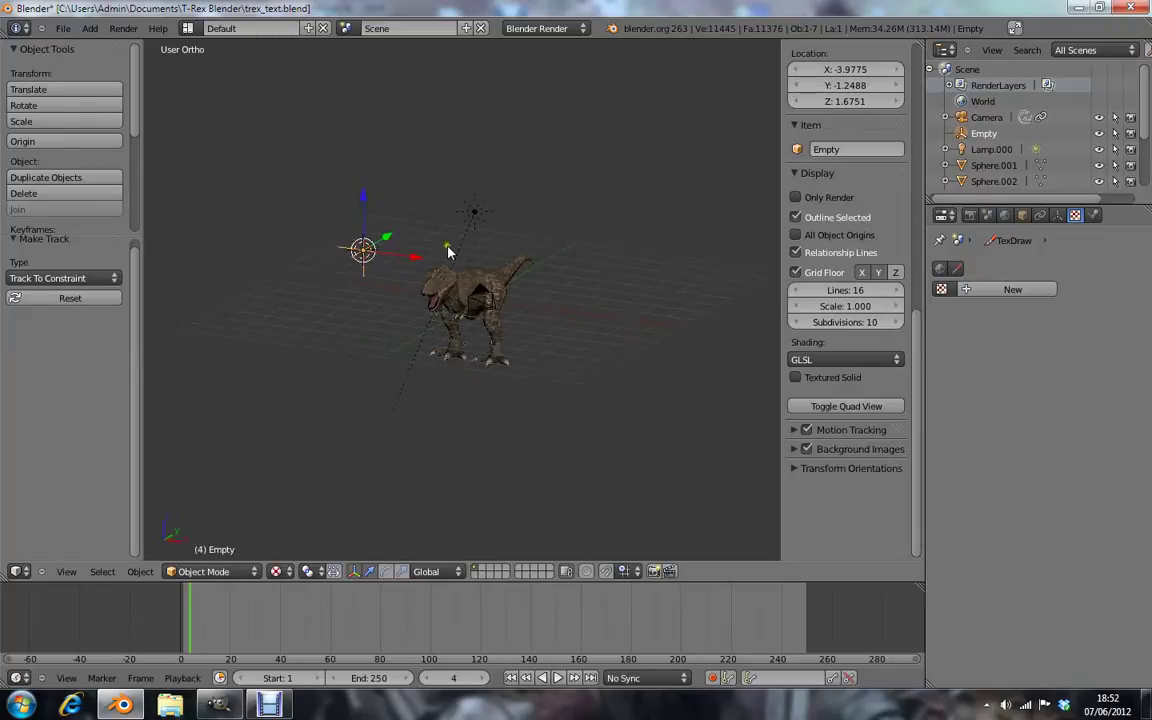
{"action": "middle_click_drag", "start_coordinate": [533, 285], "coordinate": [424, 249]}
{"action": "key", "text": "g"}
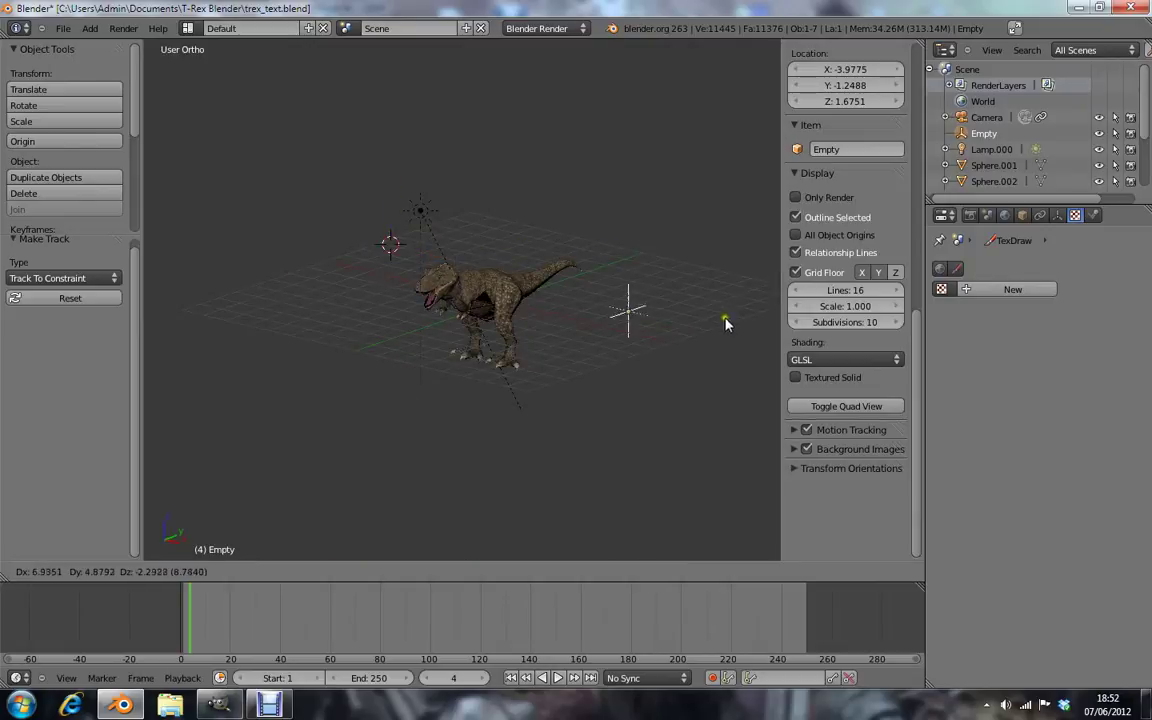
{"action": "left_click", "coordinate": [498, 296]}
{"action": "middle_click_drag", "start_coordinate": [500, 296], "coordinate": [597, 317]}
Slide the camera left along the X axis in front view
{"action": "right_click", "coordinate": [590, 316]}
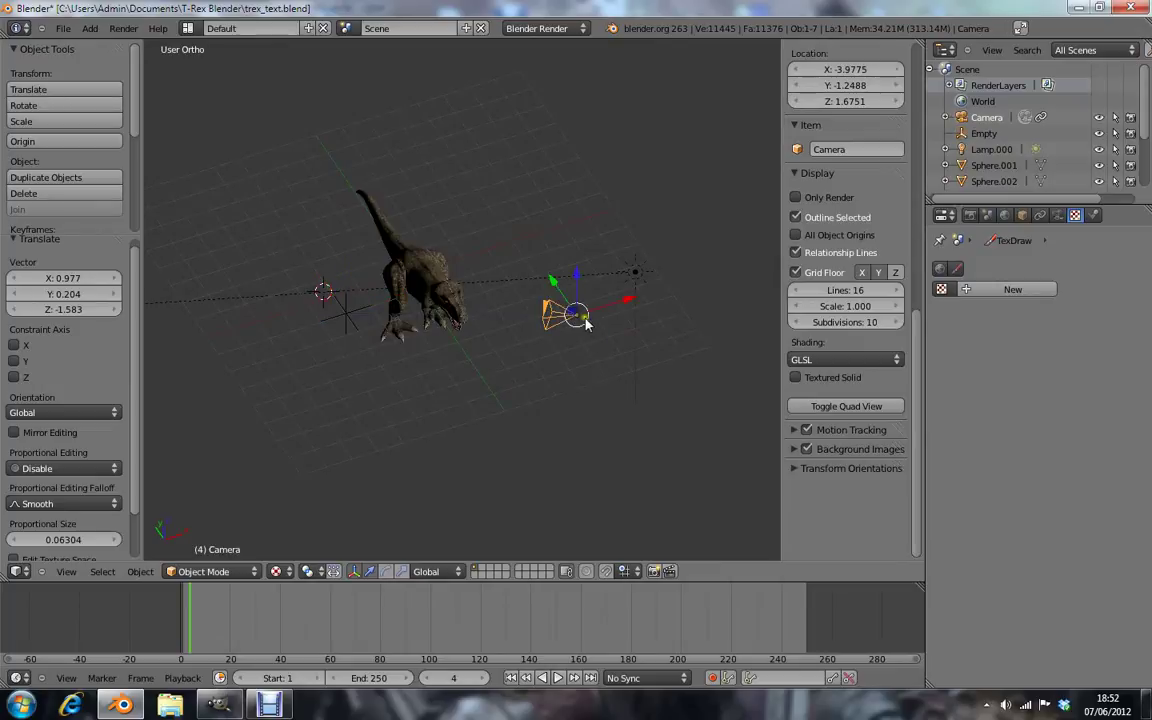
{"action": "key", "text": "KP_1"}
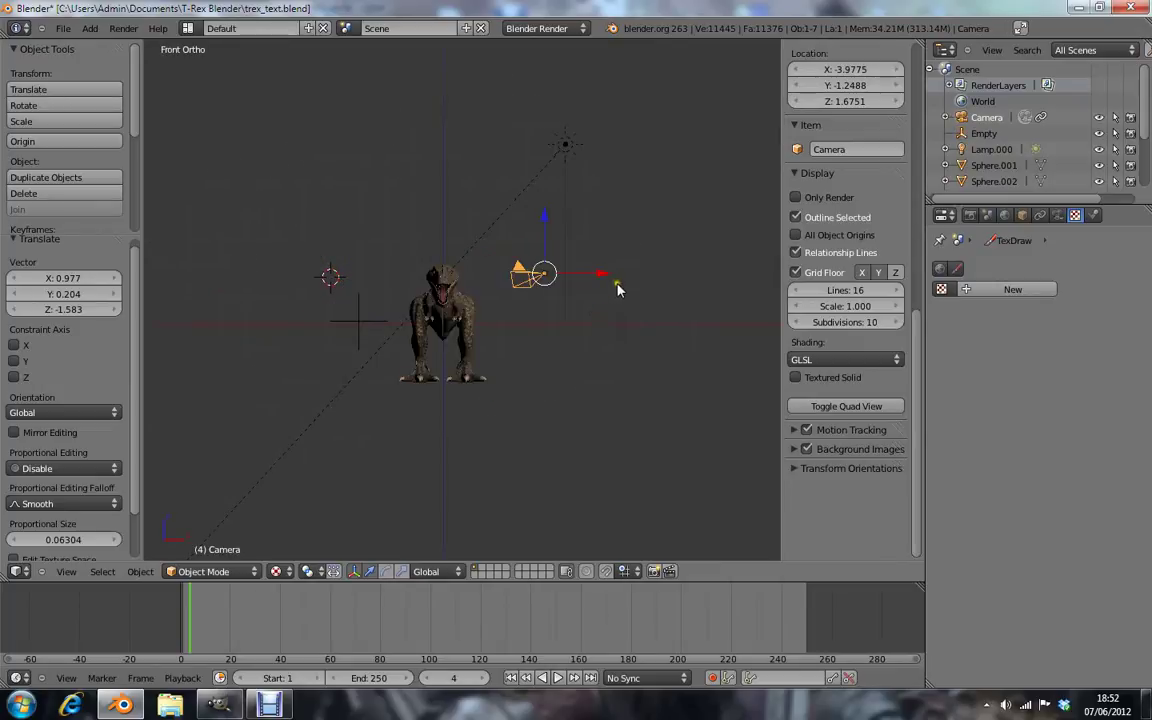
{"action": "key", "text": "g"}
{"action": "key", "text": "x"}
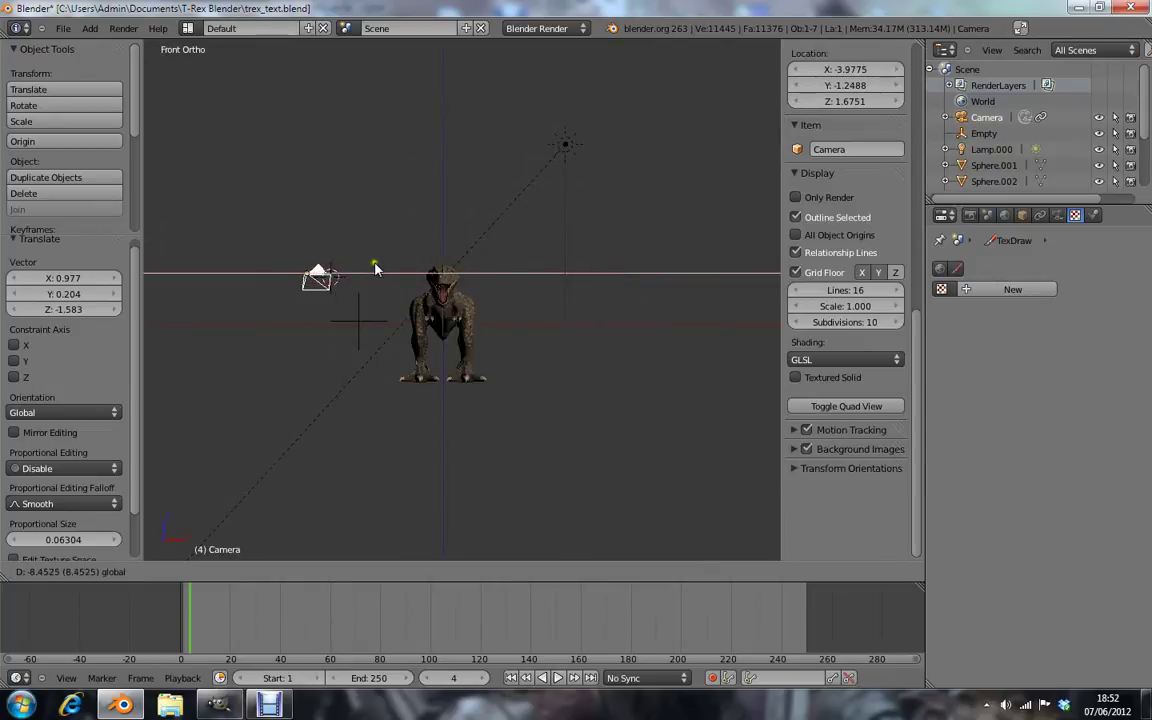
{"action": "left_click", "coordinate": [375, 268]}
{"action": "key", "text": "g"}
{"action": "key", "text": "x"}
{"action": "left_click", "coordinate": [437, 216]}
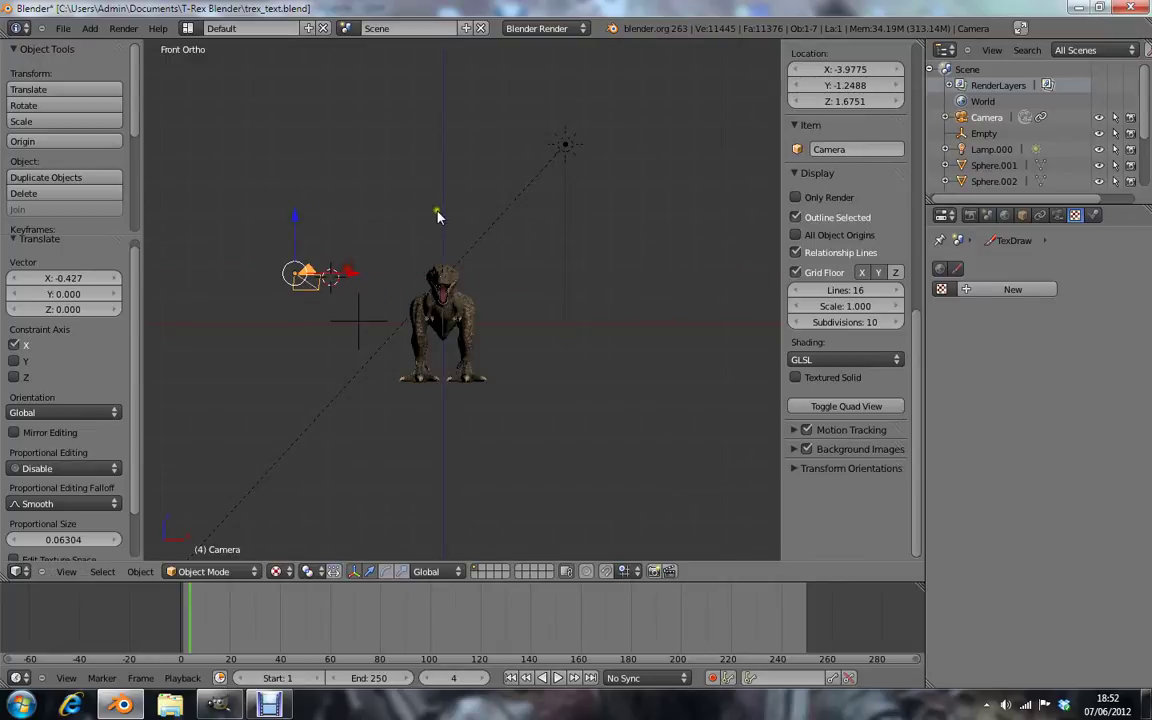
{"action": "mouse_move", "coordinate": [437, 216]}
{"action": "middle_mouse_down"}
{"action": "mouse_move", "coordinate": [486, 267]}
{"action": "mouse_move", "coordinate": [420, 300]}
{"action": "middle_mouse_up"}
Move the Empty onto the T-rex's body, check the camera view, and render
{"action": "right_click", "coordinate": [330, 308]}
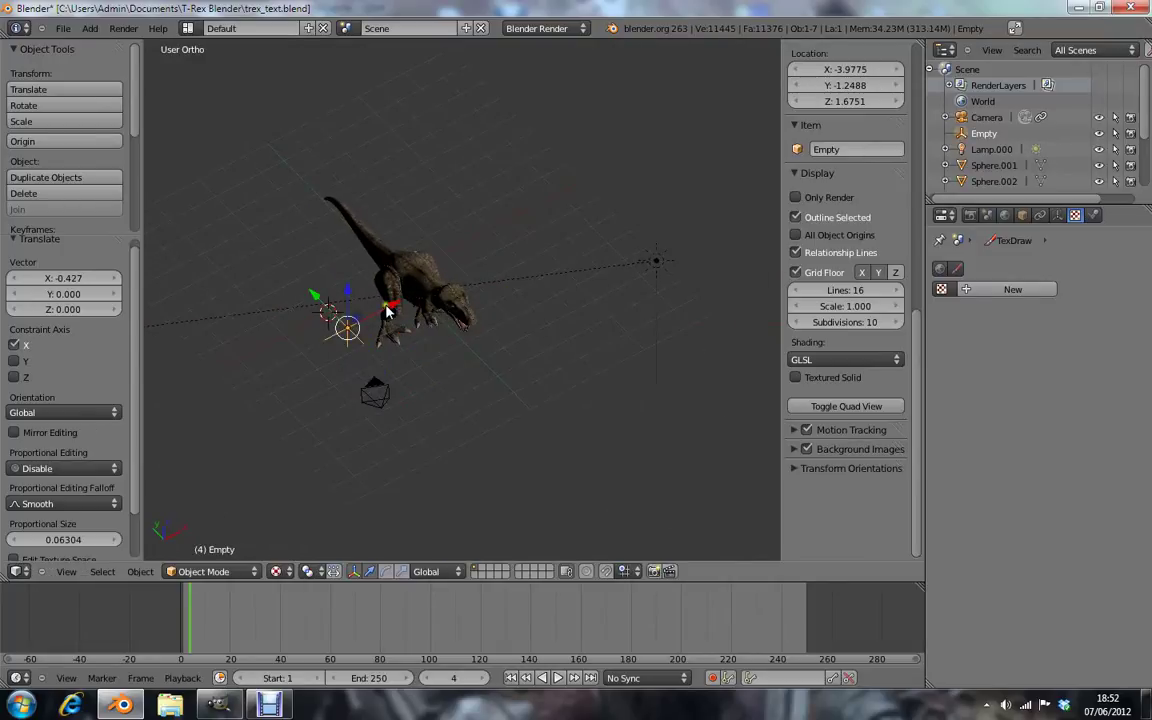
{"action": "key", "text": "g"}
{"action": "left_click", "coordinate": [494, 290]}
{"action": "middle_click_drag", "start_coordinate": [506, 378], "coordinate": [490, 303]}
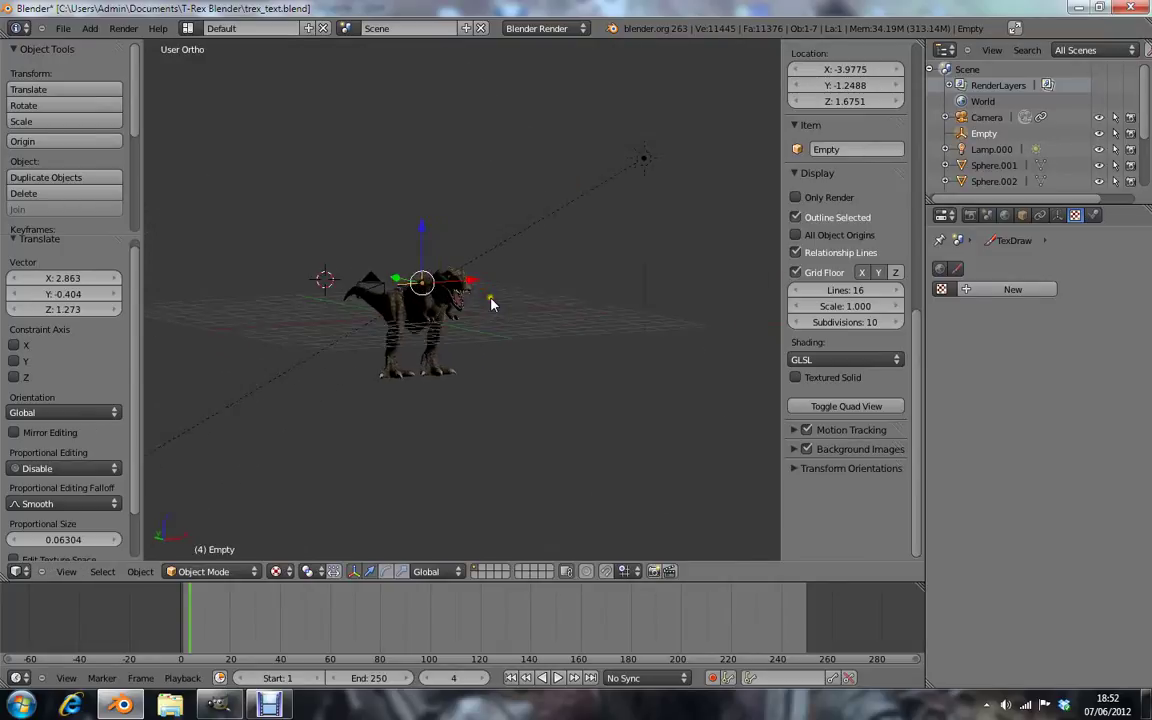
{"action": "key", "text": "KP_0"}
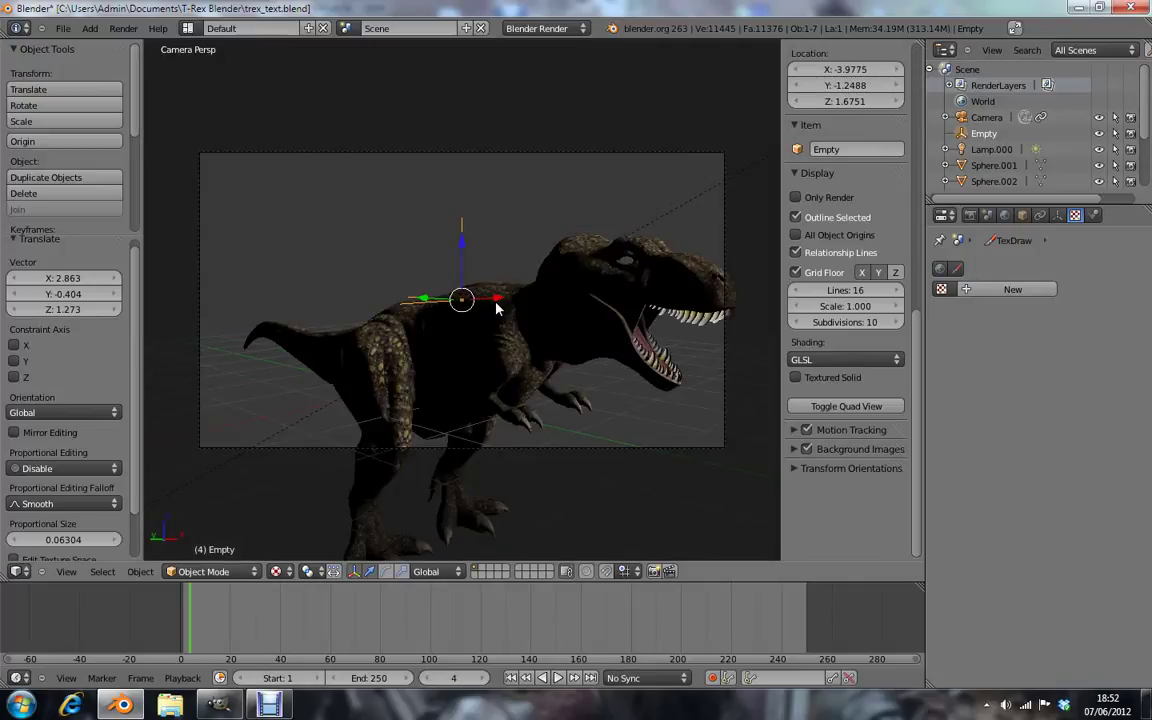
{"action": "key", "text": "KP_0"}
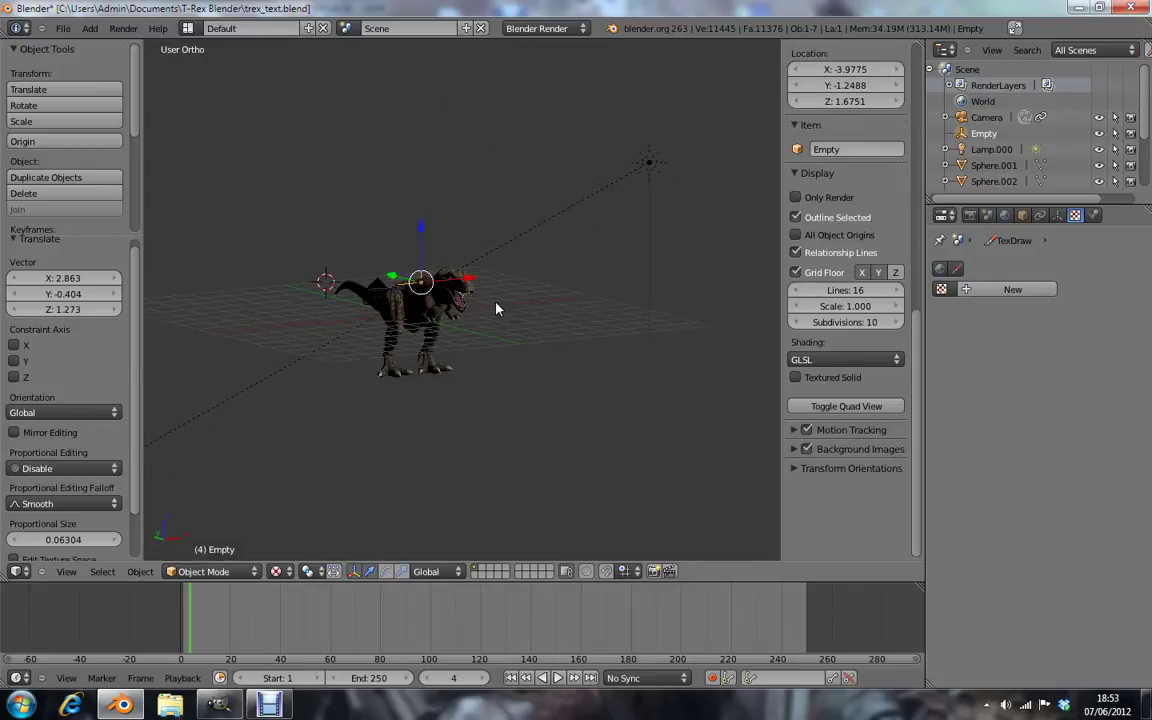
{"action": "key", "text": "F12"}
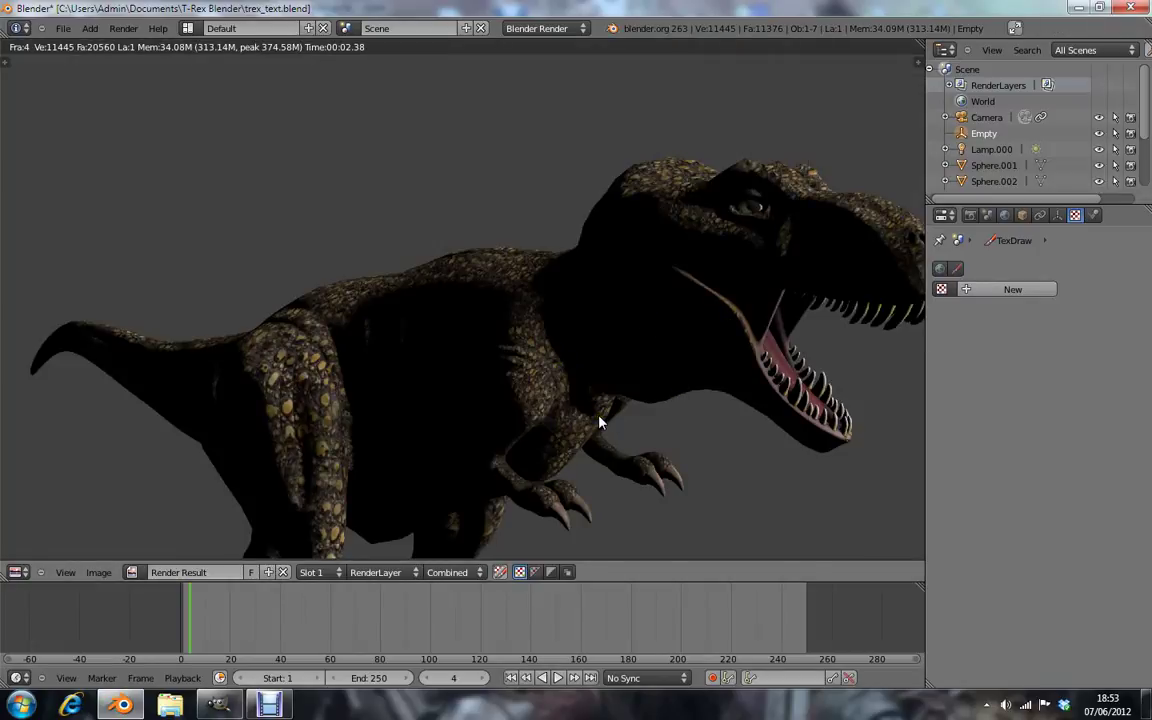
Nudge the Empty by -0.595 along Y and re-render the T-rex close-up
{"action": "key", "text": "Escape"}
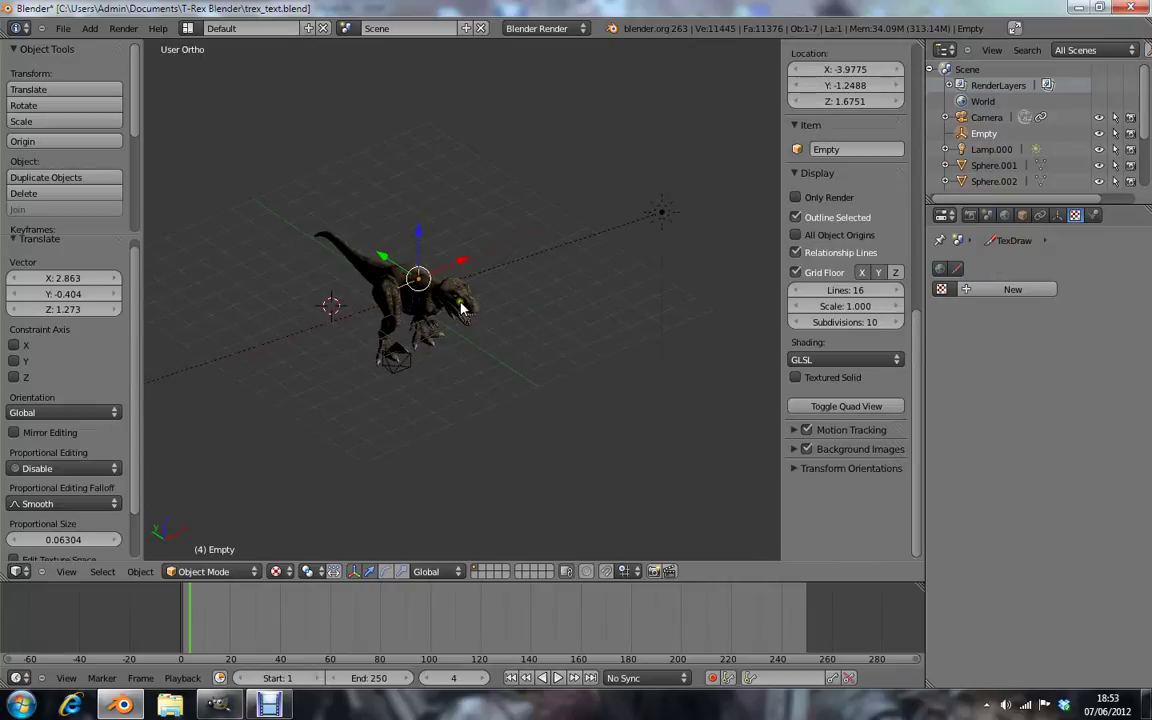
{"action": "middle_click_drag", "start_coordinate": [462, 309], "coordinate": [443, 272]}
{"action": "left_click_drag", "start_coordinate": [407, 235], "coordinate": [413, 250]}
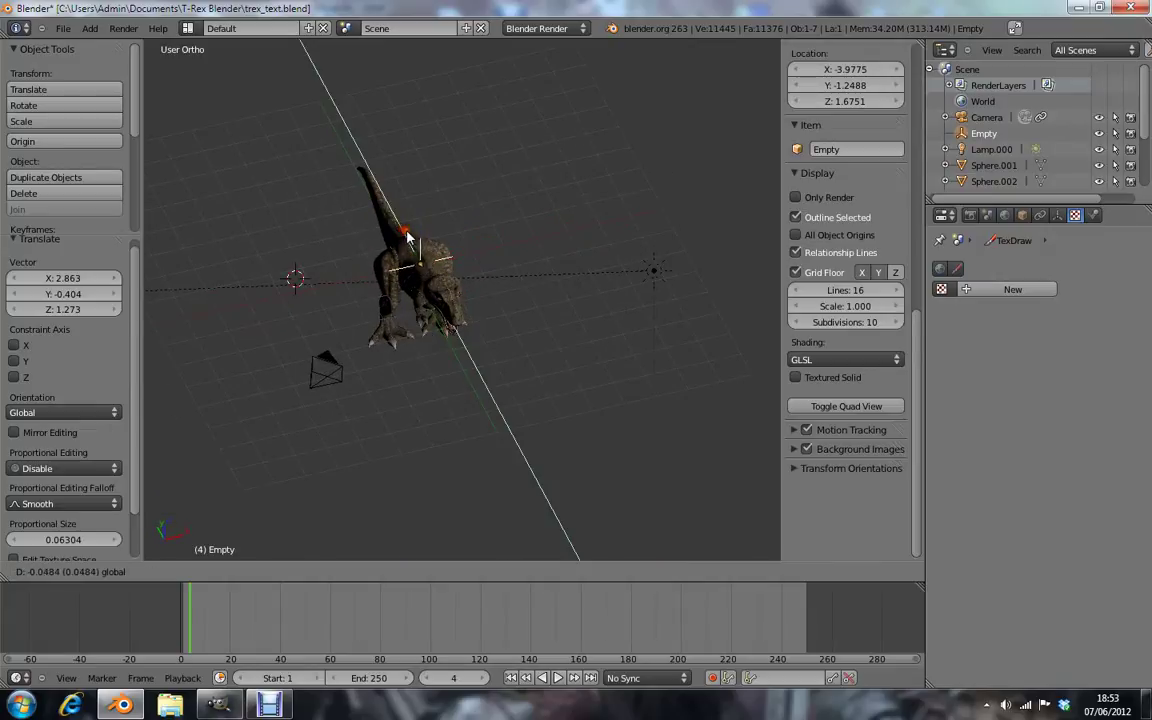
{"action": "left_click", "coordinate": [413, 250]}
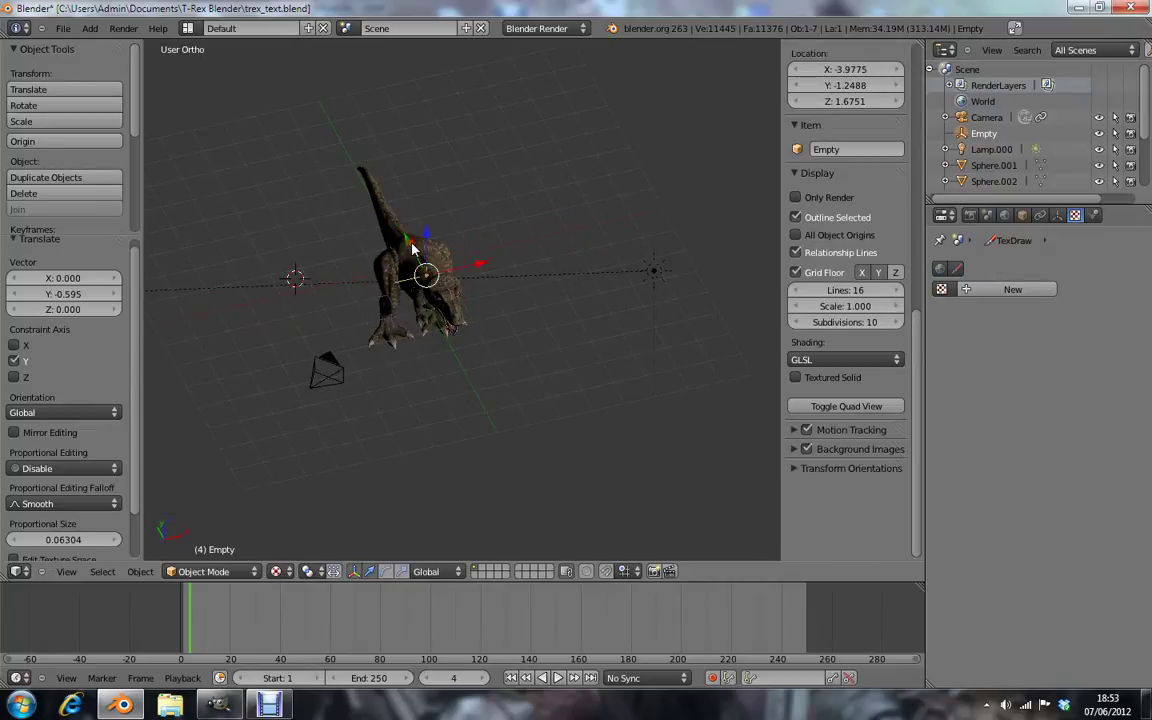
{"action": "key", "text": "F12"}
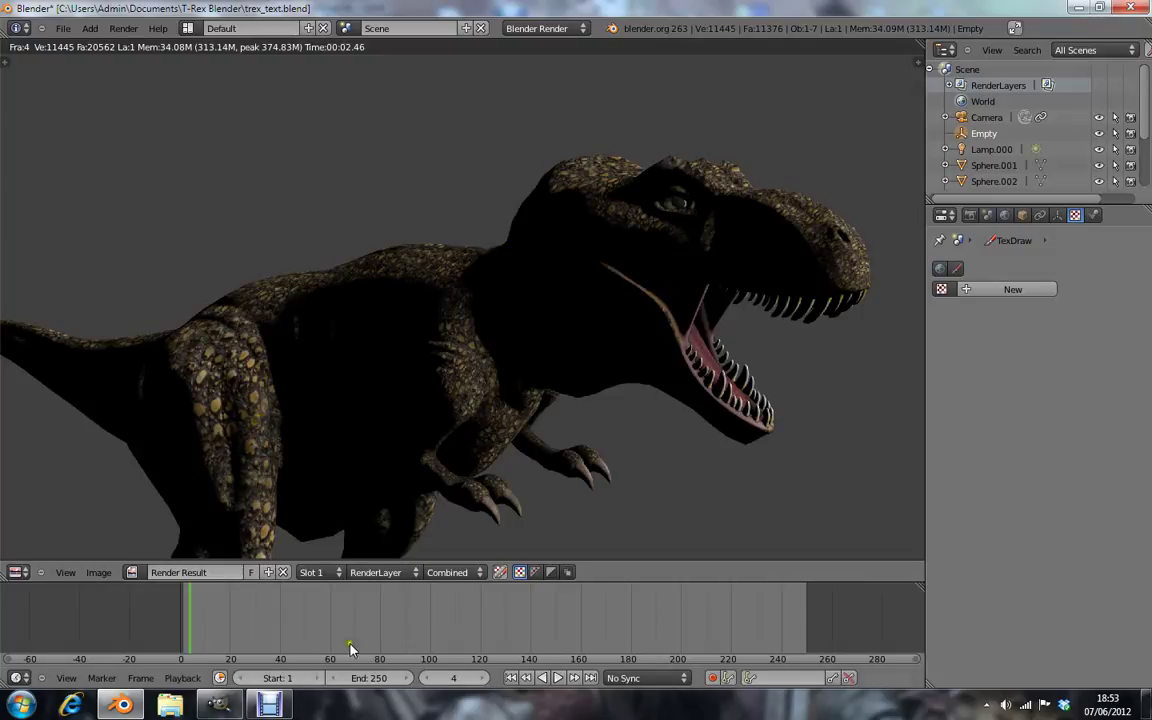
{"action": "left_click", "coordinate": [268, 705]}
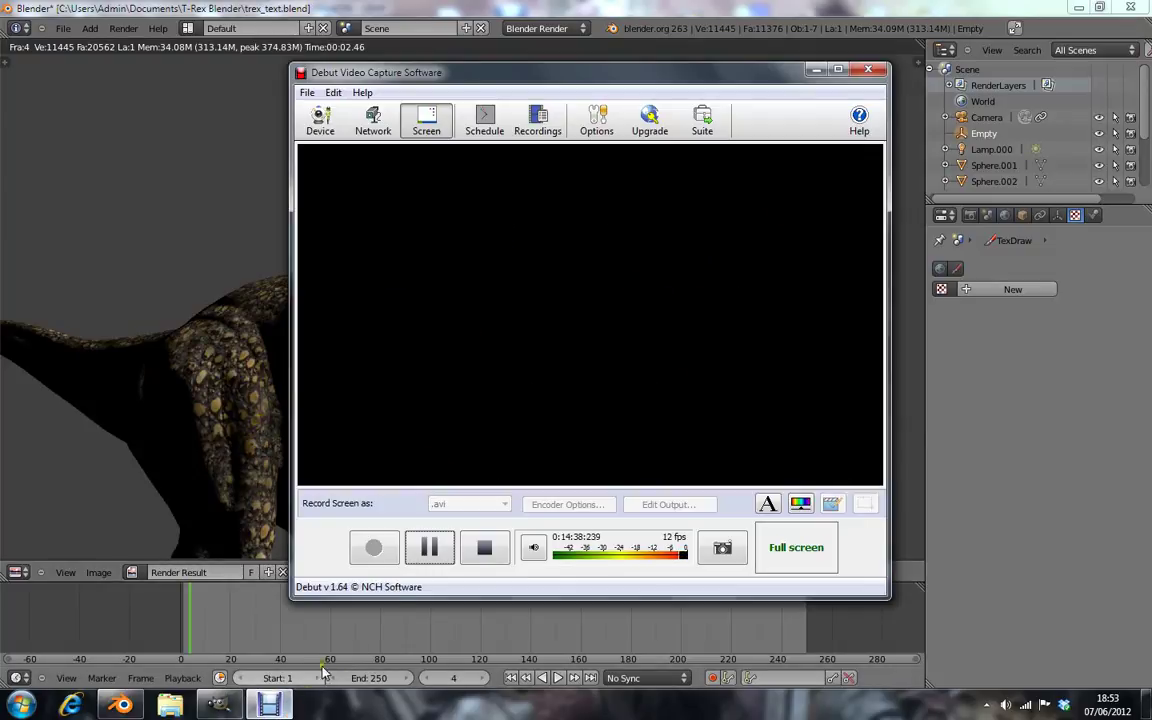